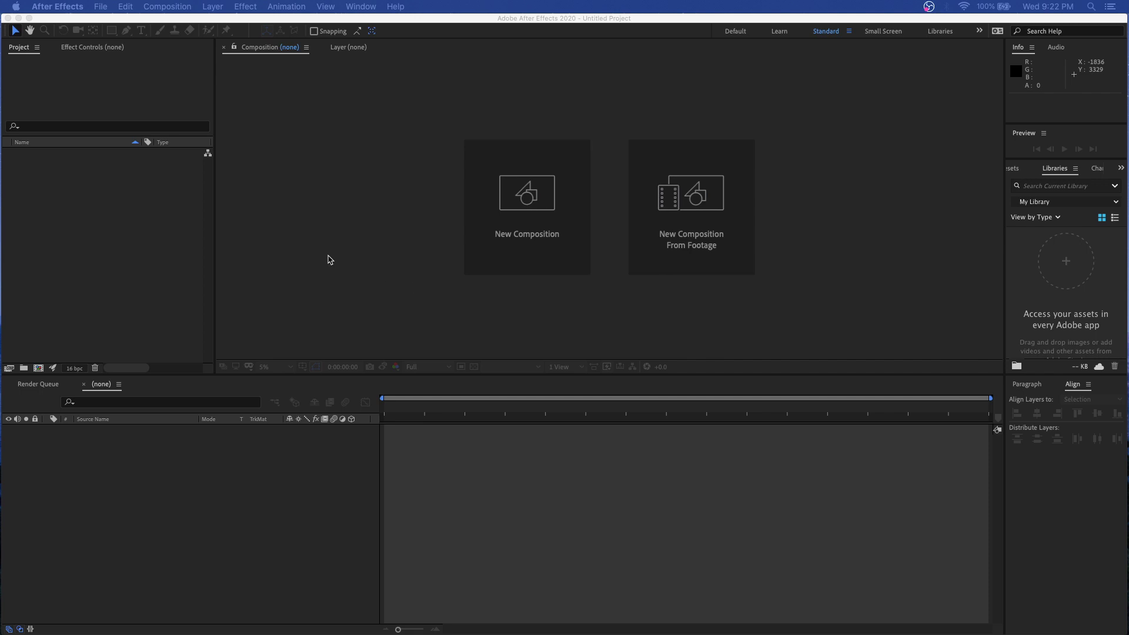
Import Procedural.mp4 as footage with a composition created from it
right_click(141, 213)
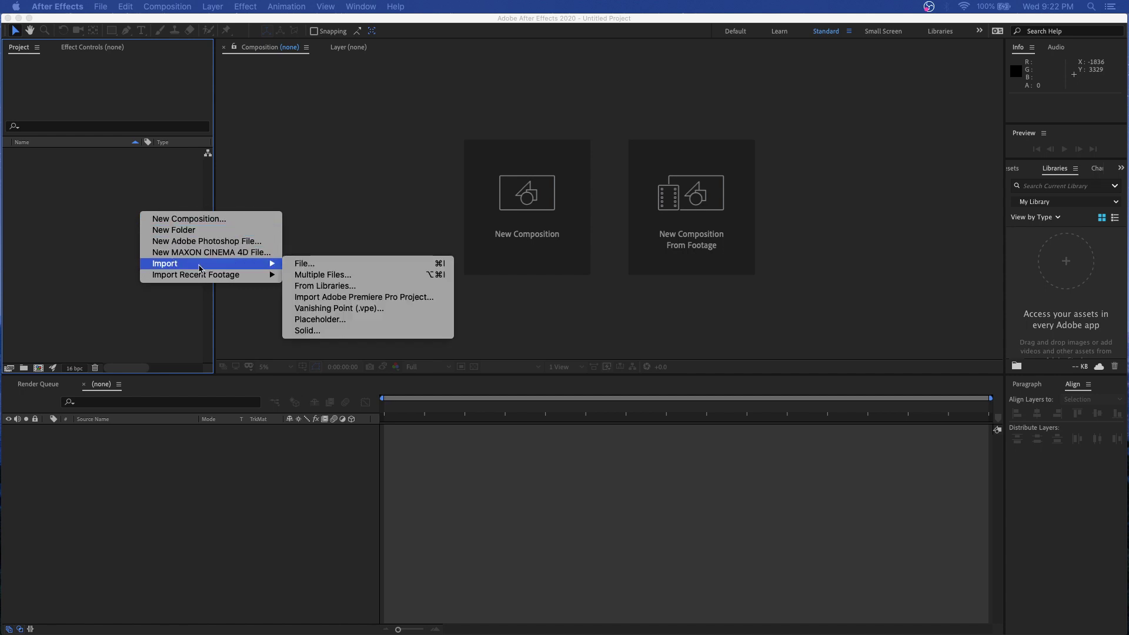
left_click(293, 264)
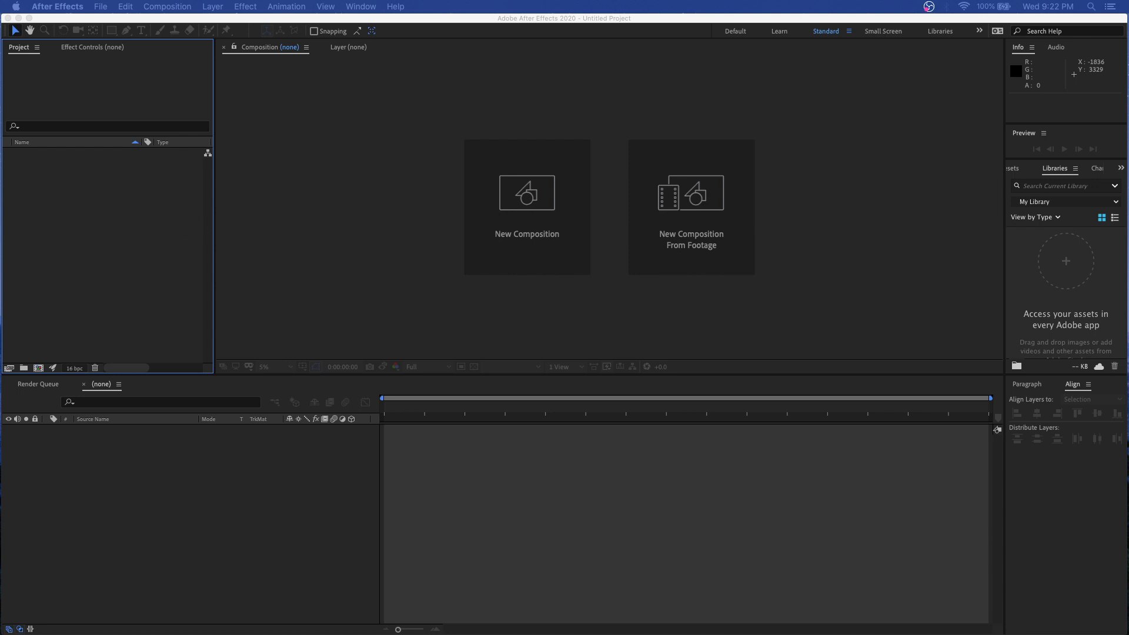
key("super+i")
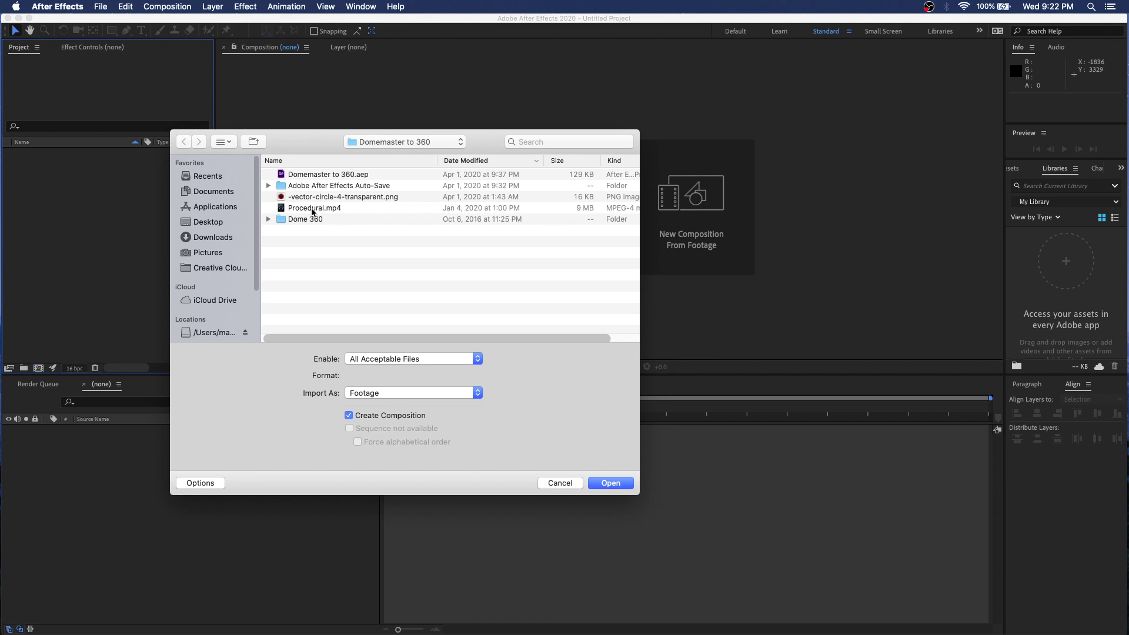
double_click(313, 208)
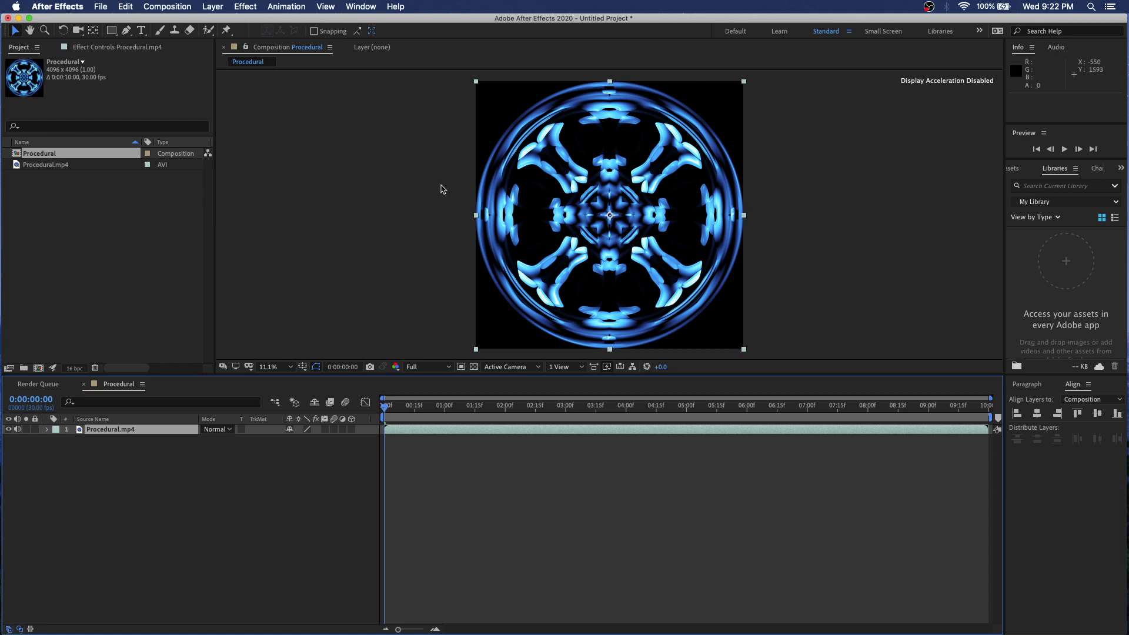
Apply the VR Converter effect to the Procedural.mp4 layer and set its input to Fisheye (FullDome)
mouse_move(393, 410)
left_mouse_down()
mouse_move(503, 411)
mouse_move(385, 412)
left_mouse_up()
left_click(246, 7)
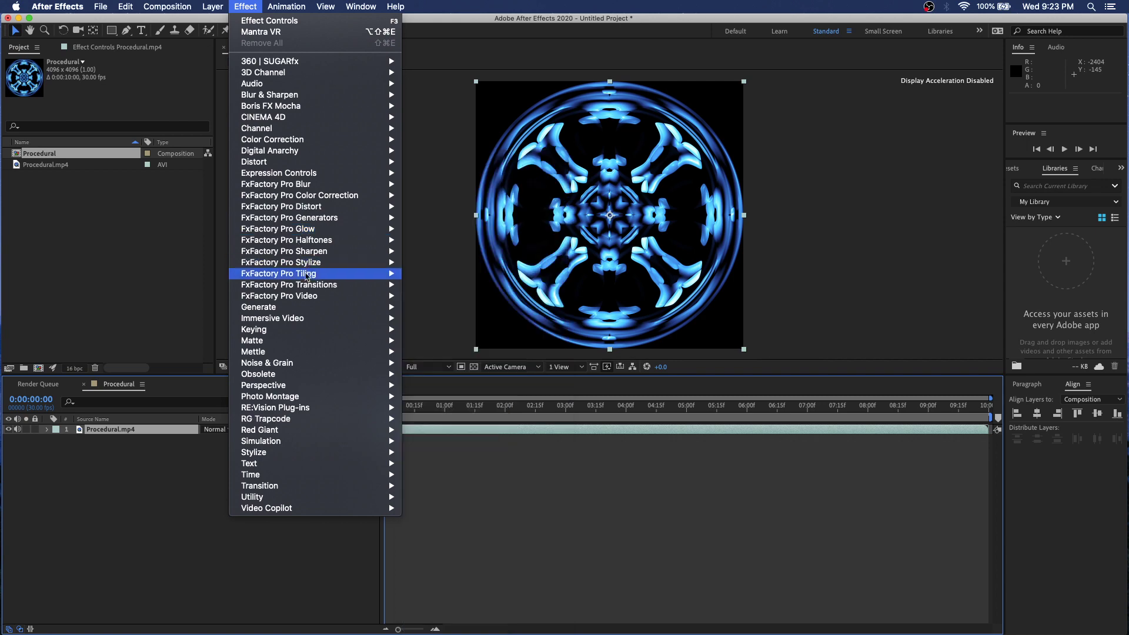
mouse_move(308, 322)
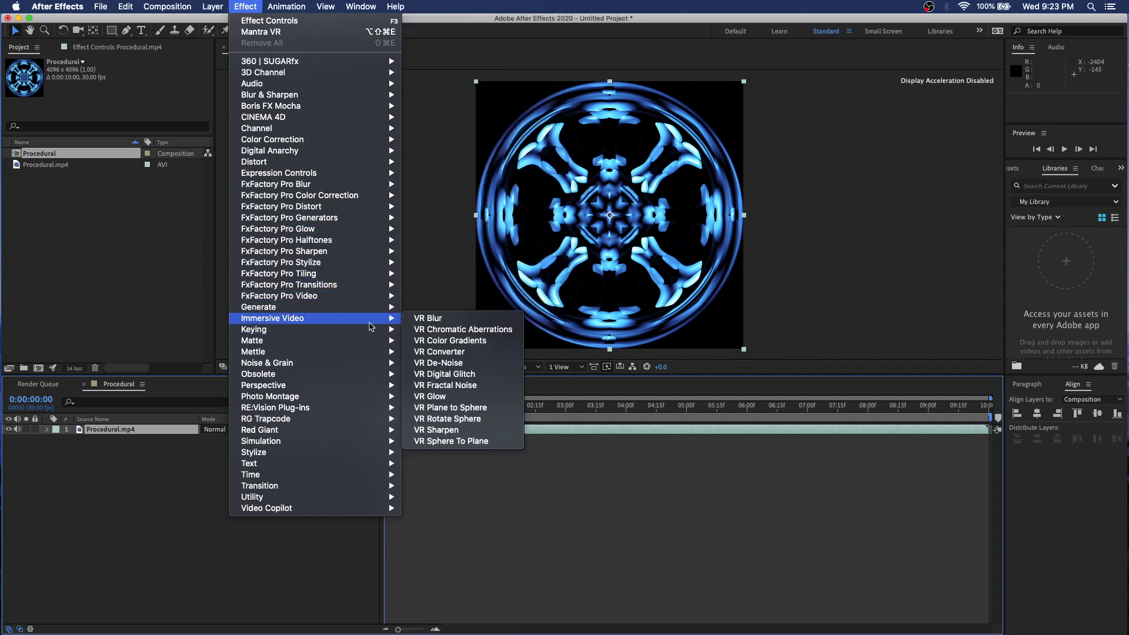
left_click(464, 353)
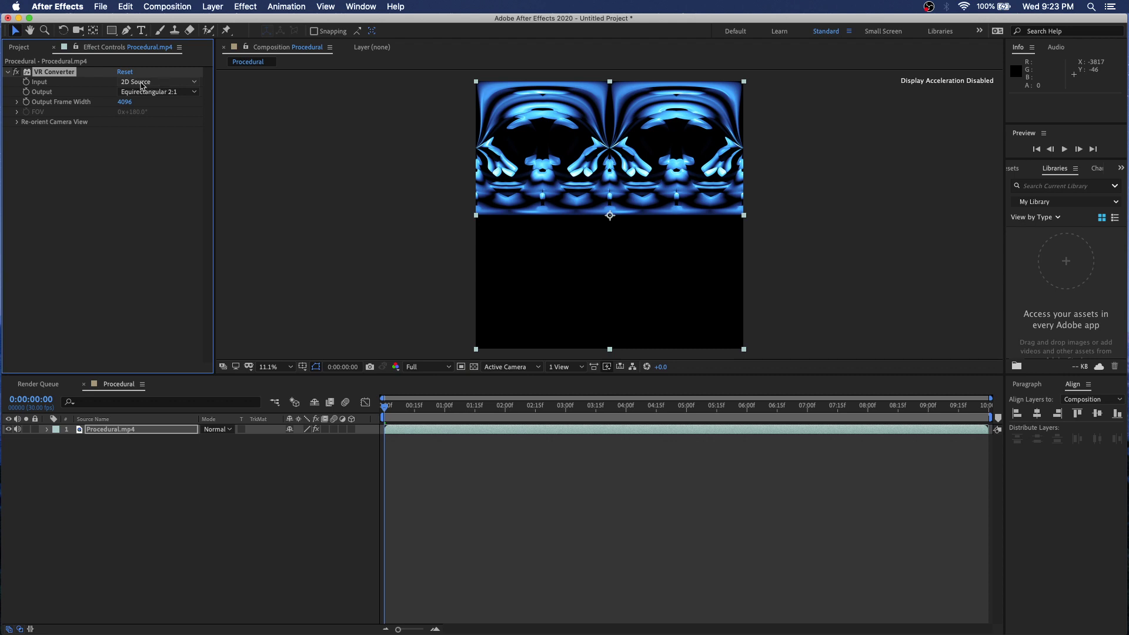
left_click(141, 84)
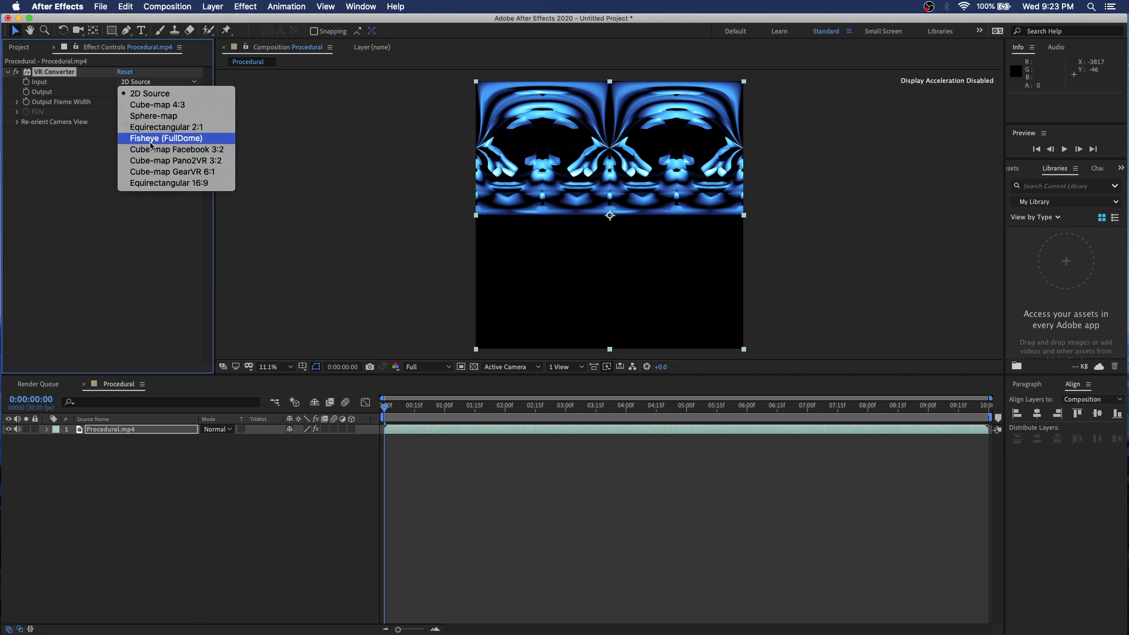
left_click(150, 141)
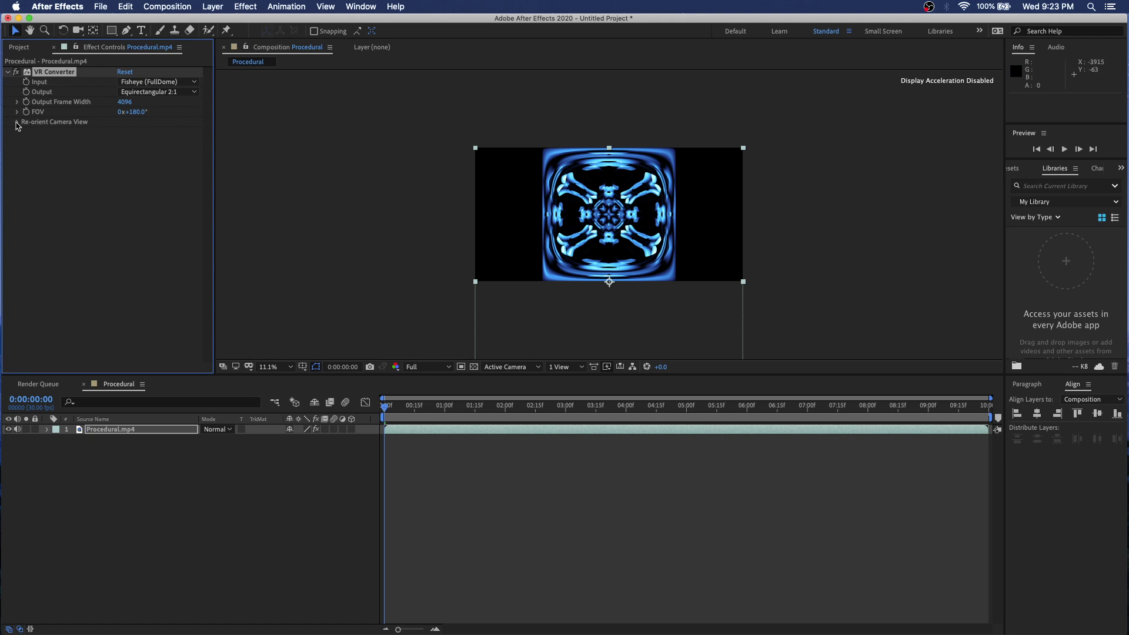
Set the VR Converter's Tilt (X axis) to -60° under the camera view re-orientation settings
left_click(16, 122)
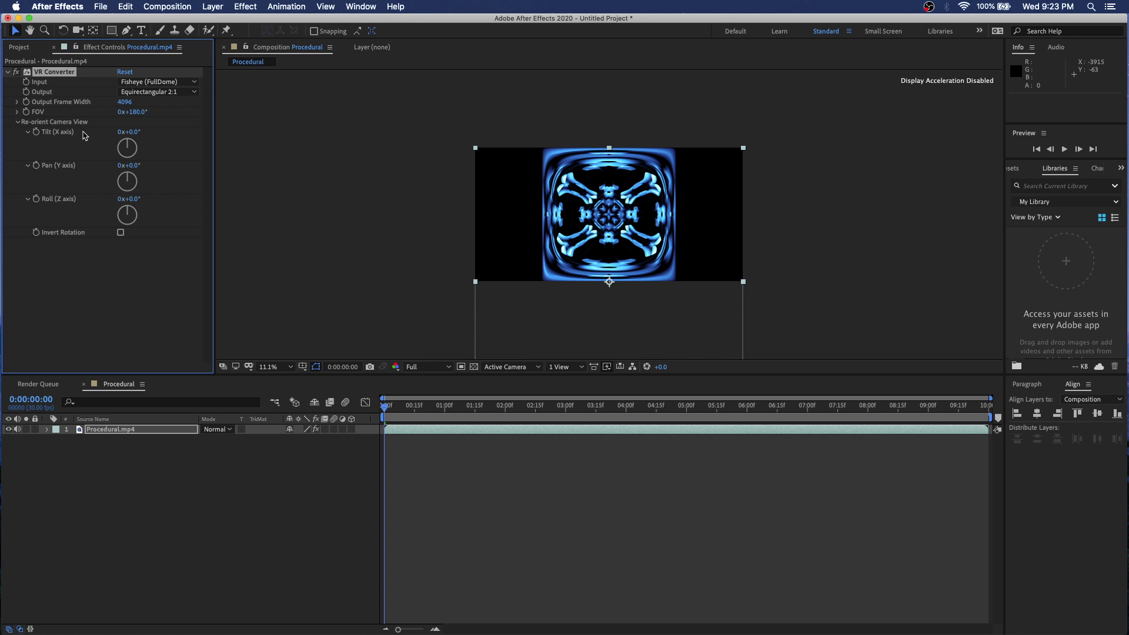
left_click_drag(133, 133, 163, 135)
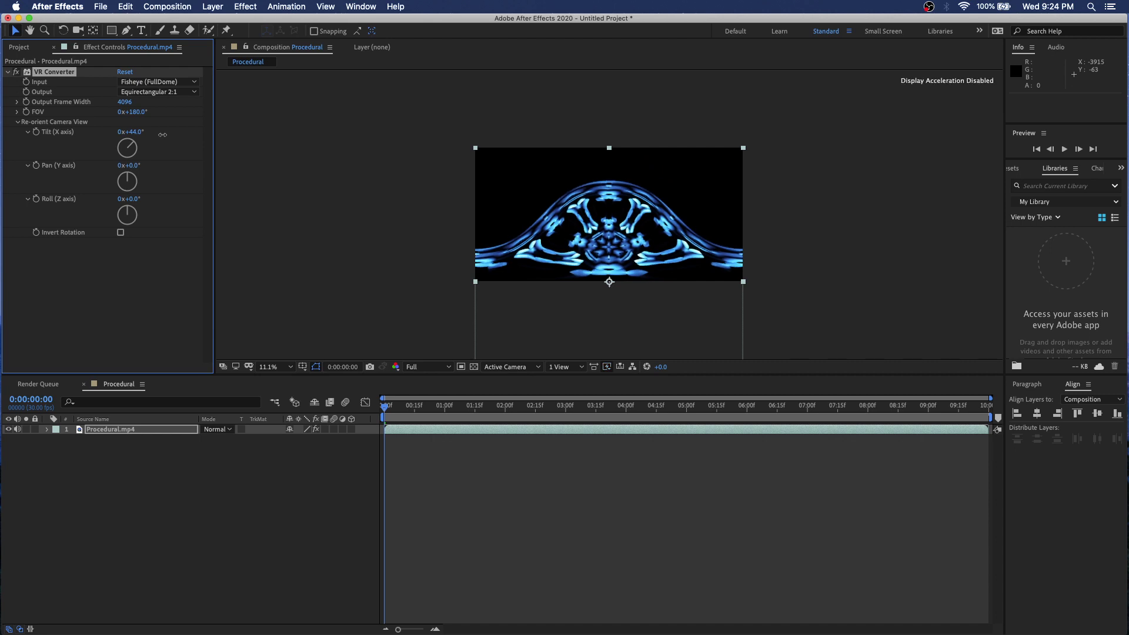
mouse_move(159, 134)
left_mouse_down()
mouse_move(138, 132)
mouse_move(278, 136)
left_mouse_up()
left_click_drag(147, 133, 84, 135)
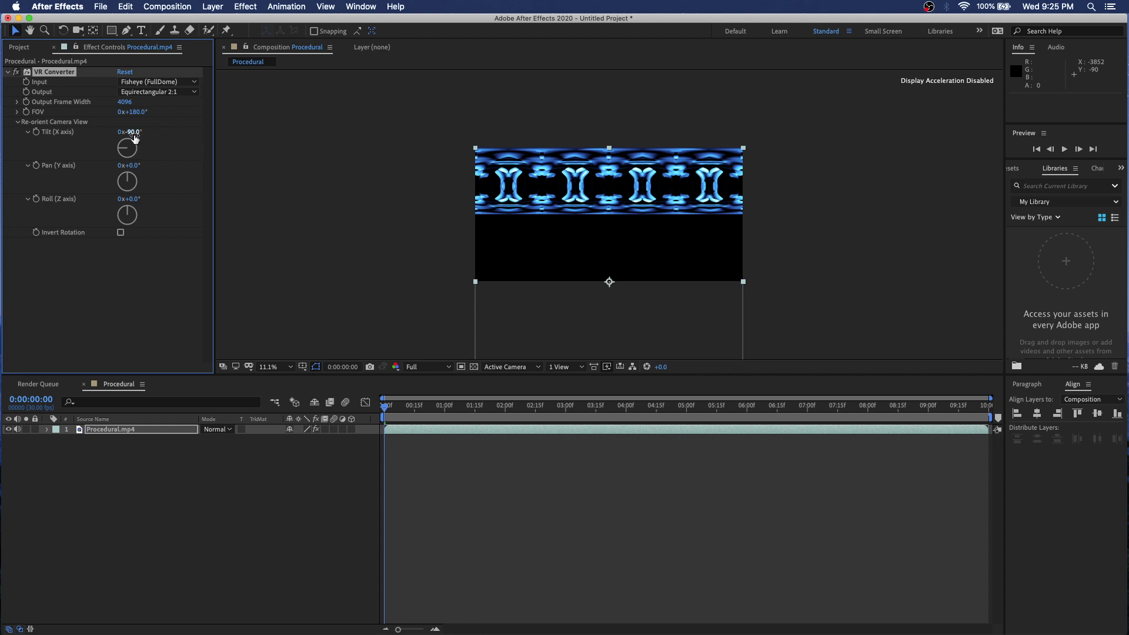
left_click(134, 133)
type("60")
key("Return")
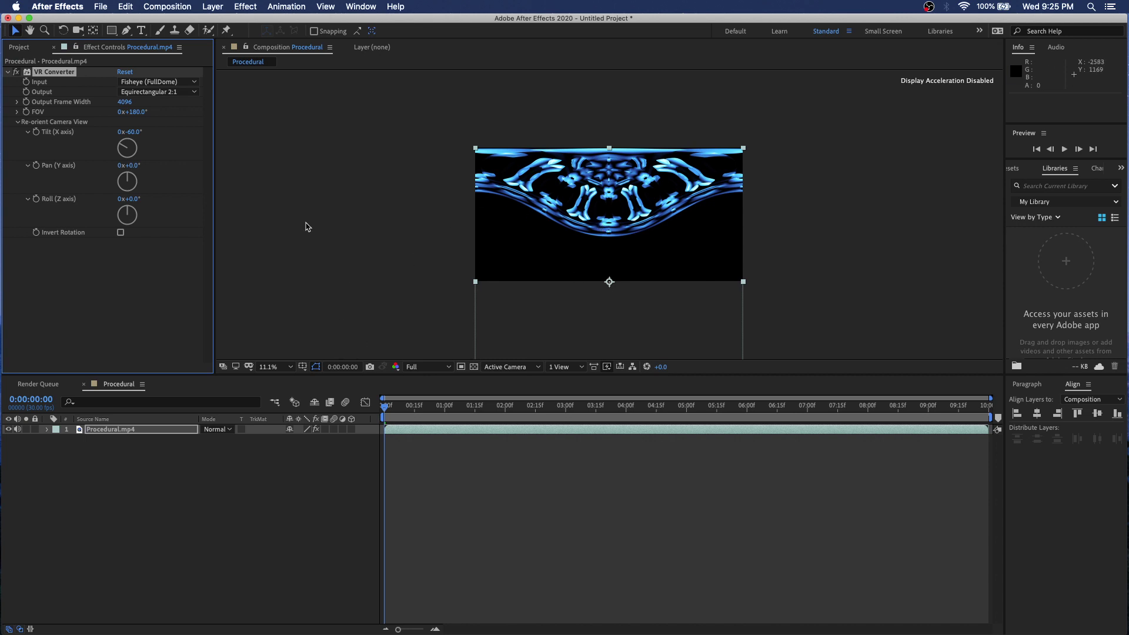
Queue the composition's current frame for output as the still file Procedural (0-00-00-00).psd in the Domemaster to 360 folder
left_click(174, 7)
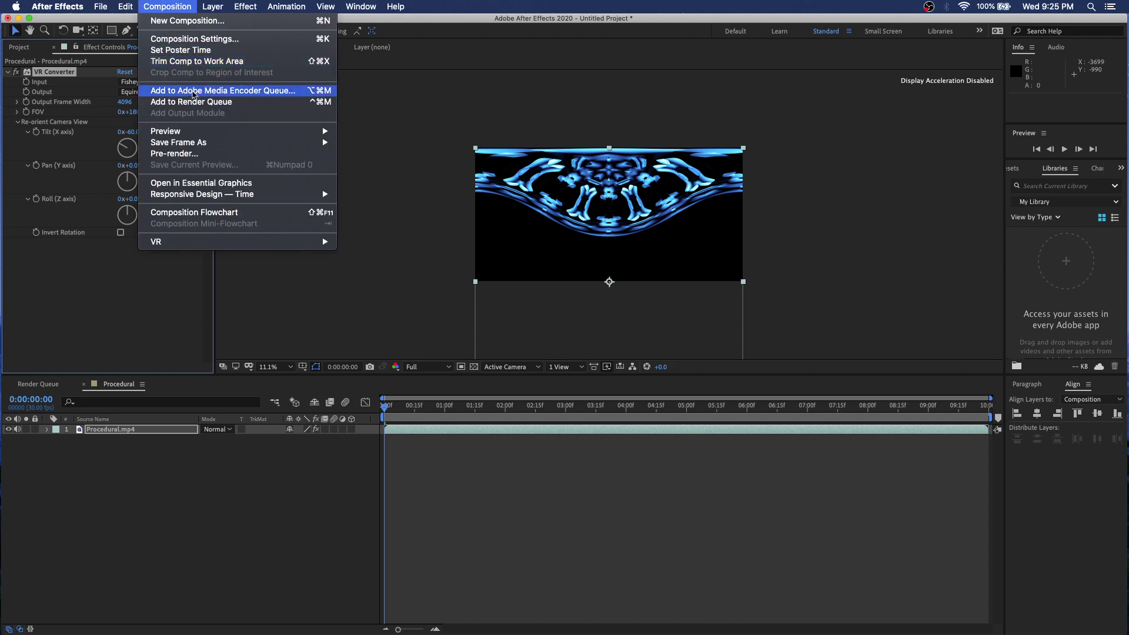
mouse_move(220, 143)
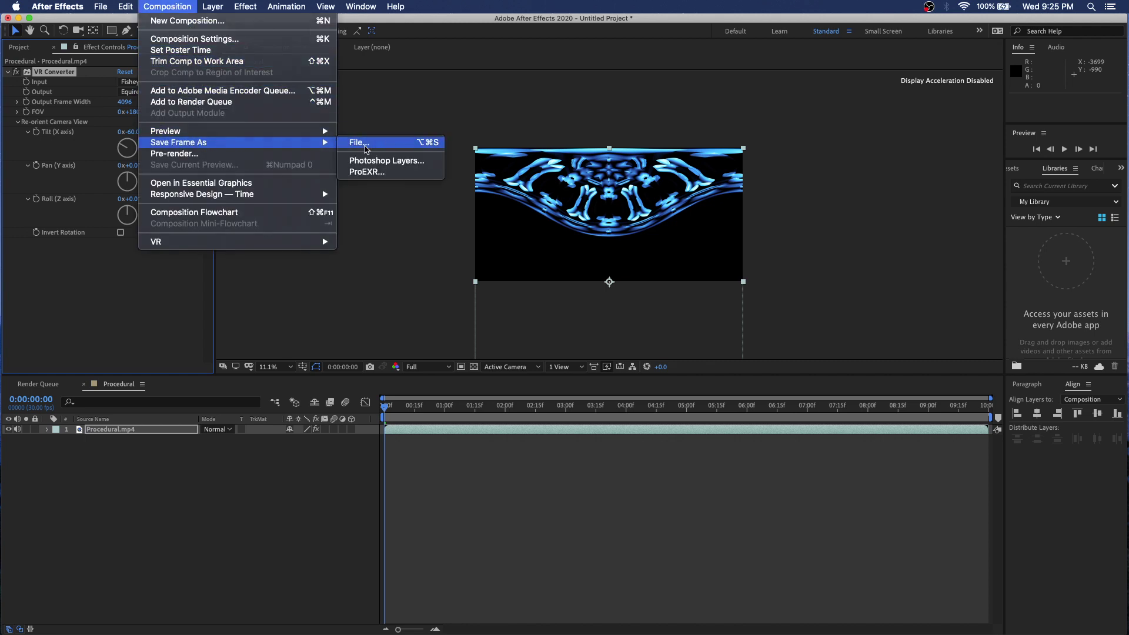
left_click(359, 143)
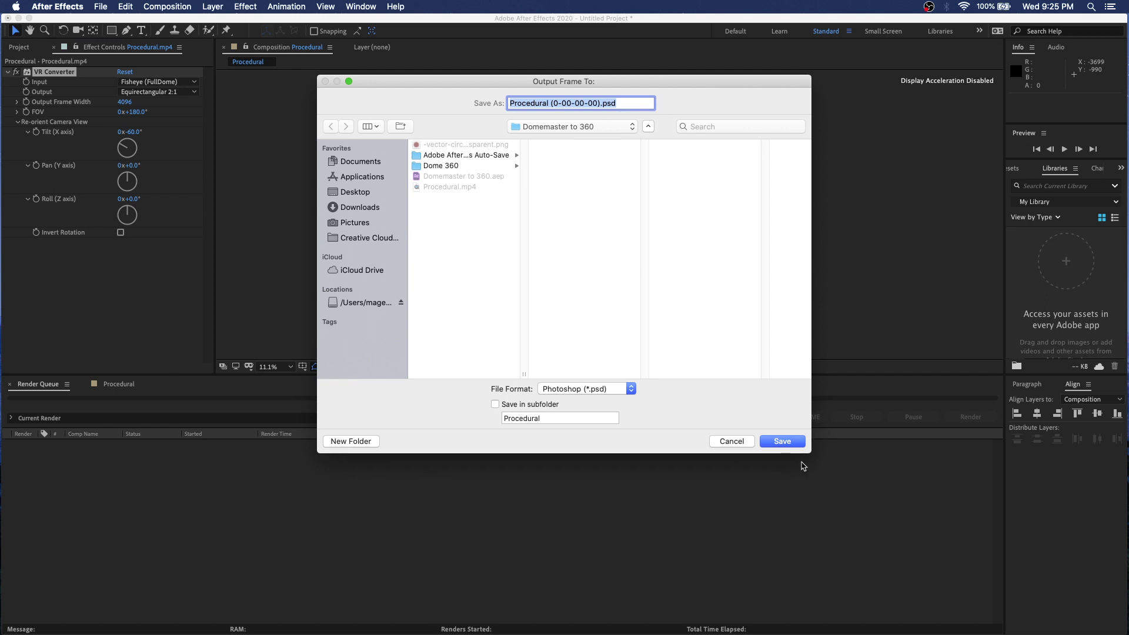
left_click(628, 389)
left_click(691, 401)
left_click(781, 441)
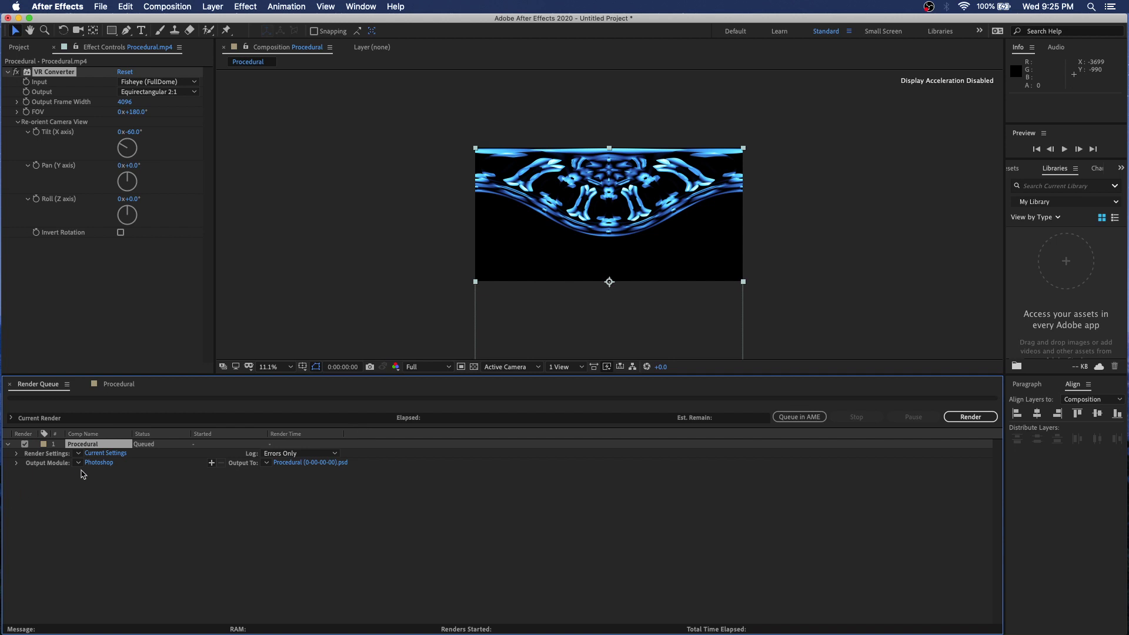
Change the queued frame's output format to JPEG Sequence and render it
left_click(94, 464)
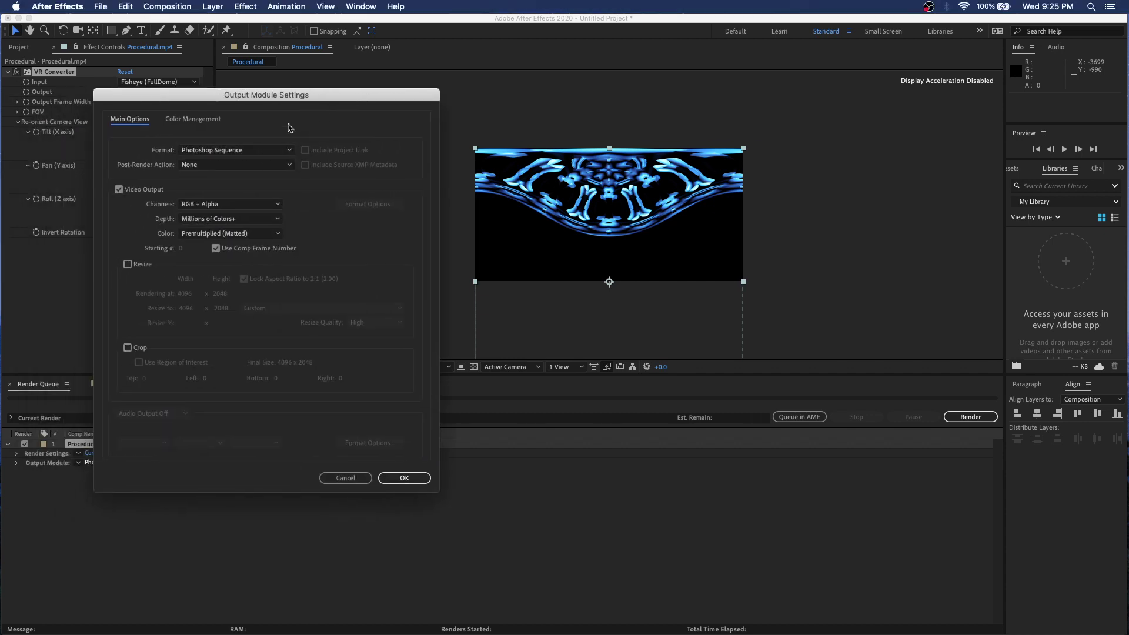
left_click(243, 151)
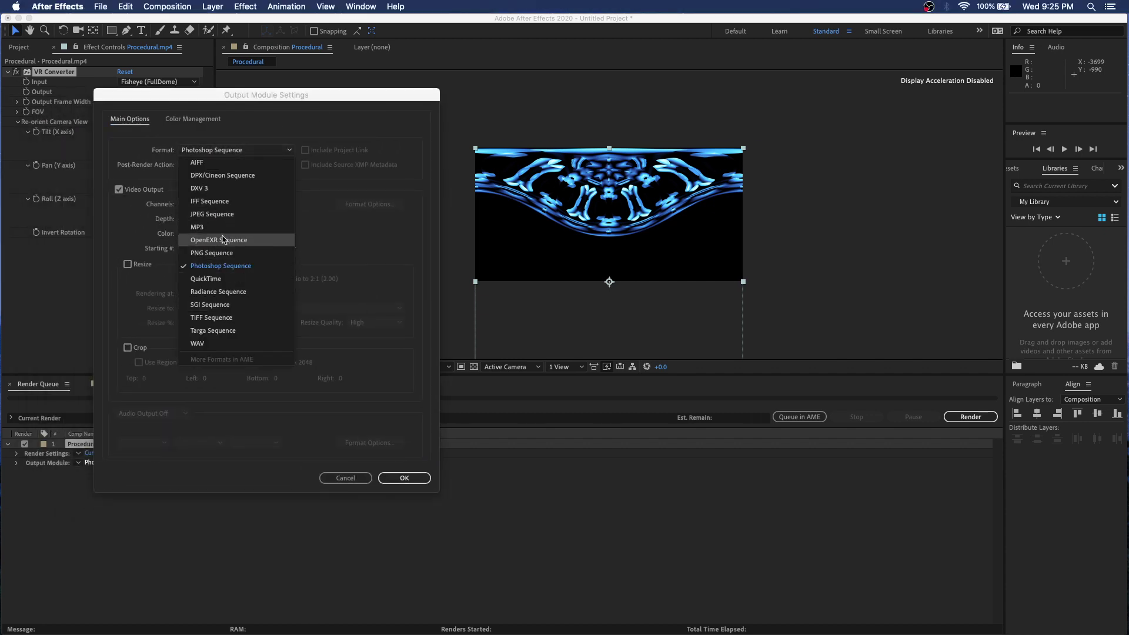
left_click(222, 215)
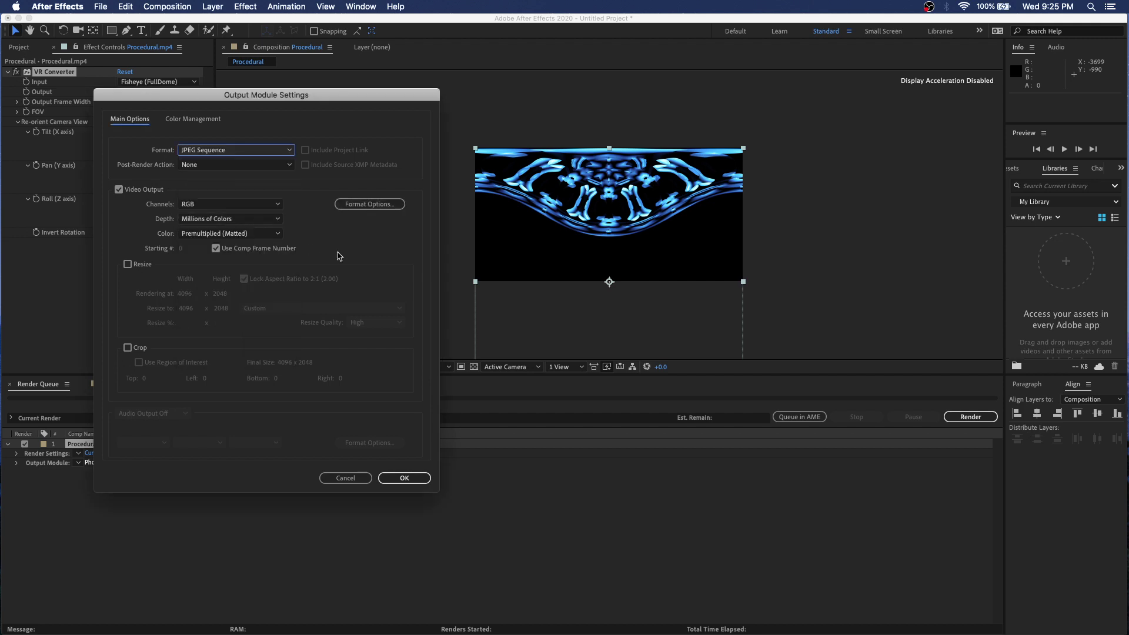
left_click(402, 478)
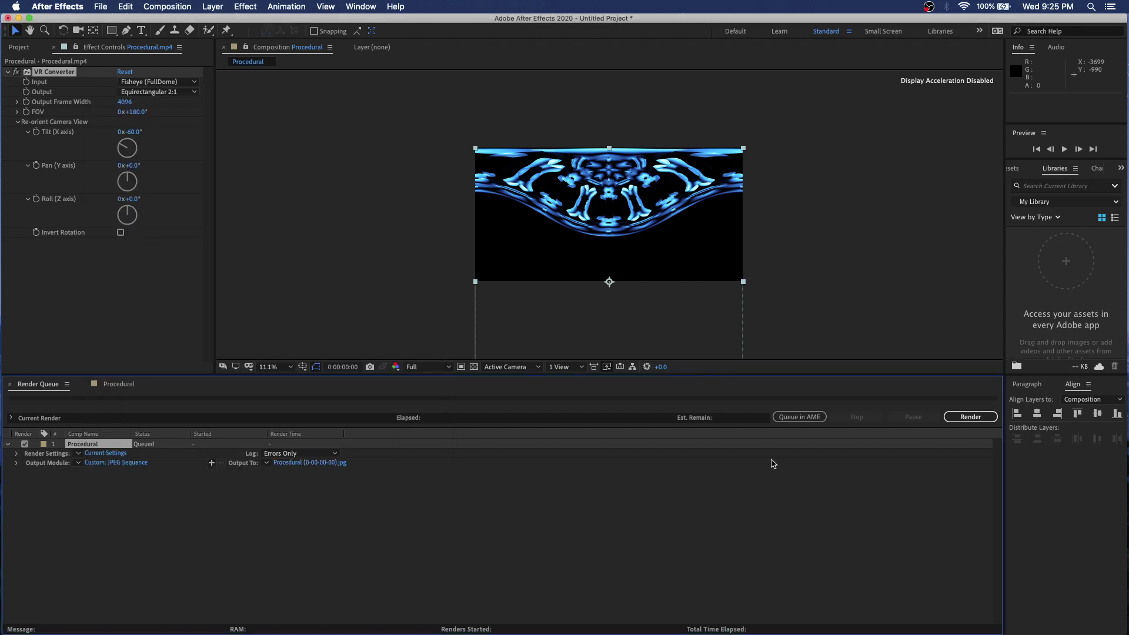
left_click(963, 419)
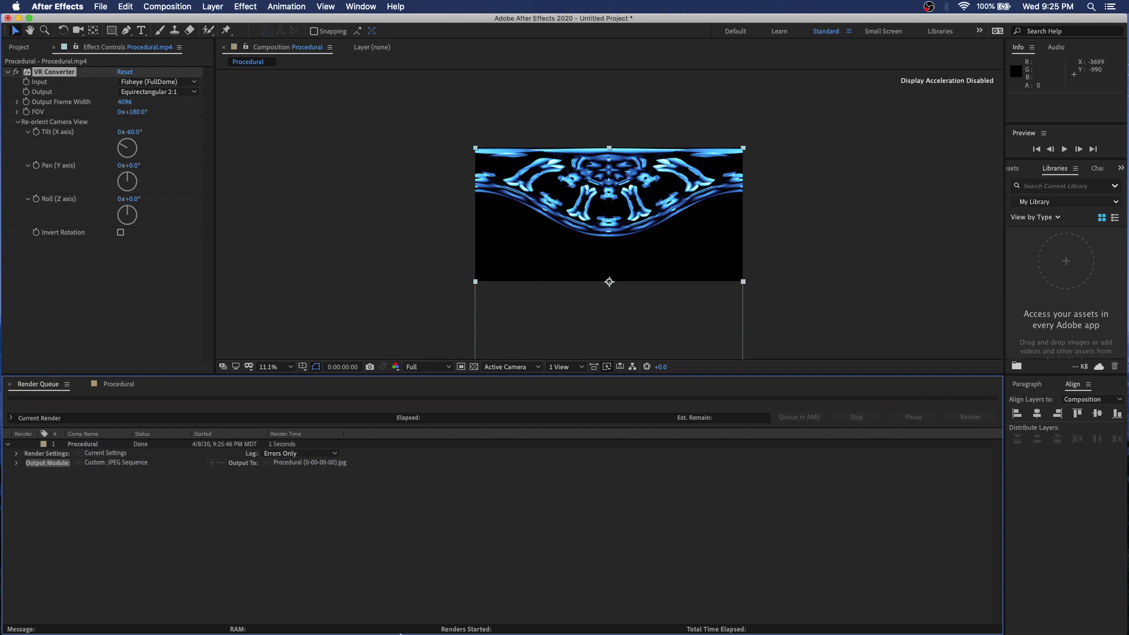
Launch GoPro VR Player and load the rendered frame Procedural (0-00-00-00).jpg into it
mouse_move(368, 632)
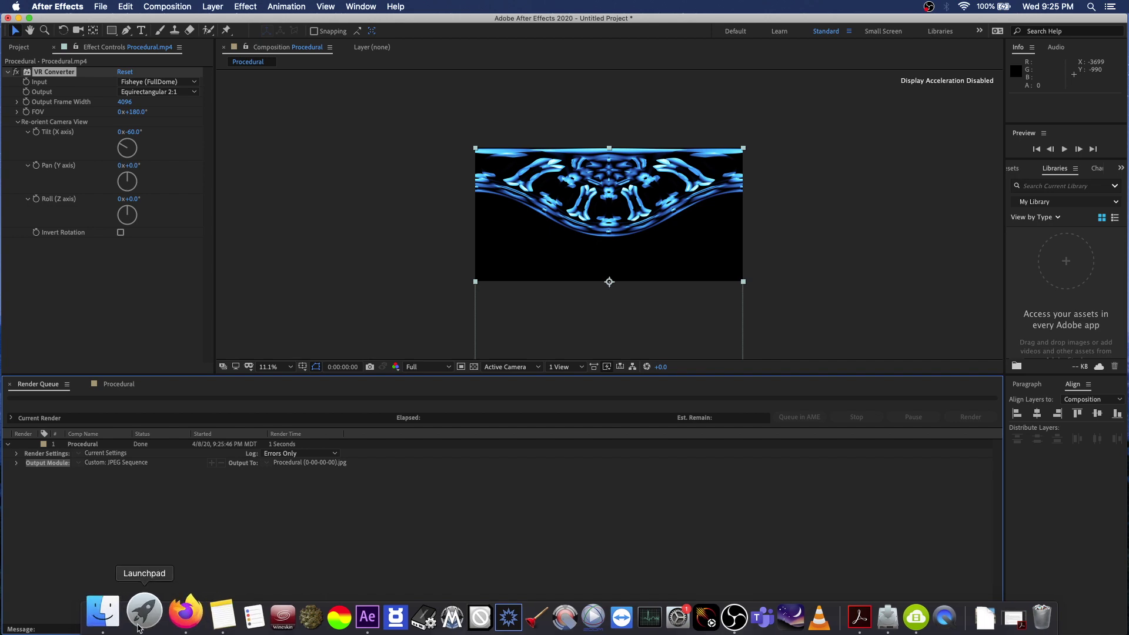
left_click(142, 618)
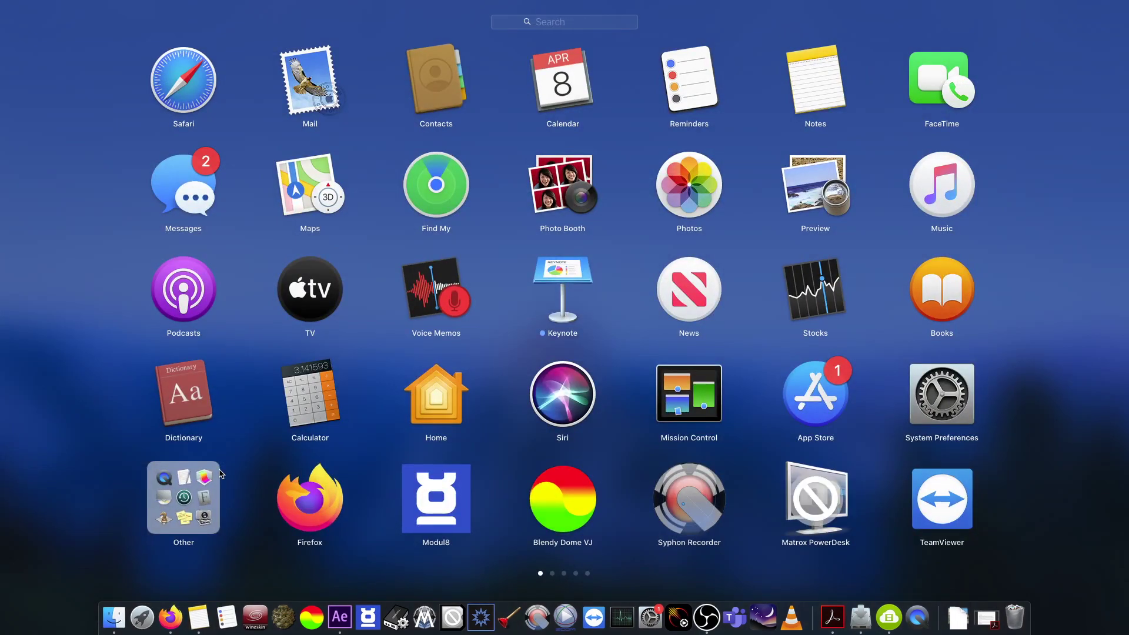
type("gopro")
left_click(221, 474)
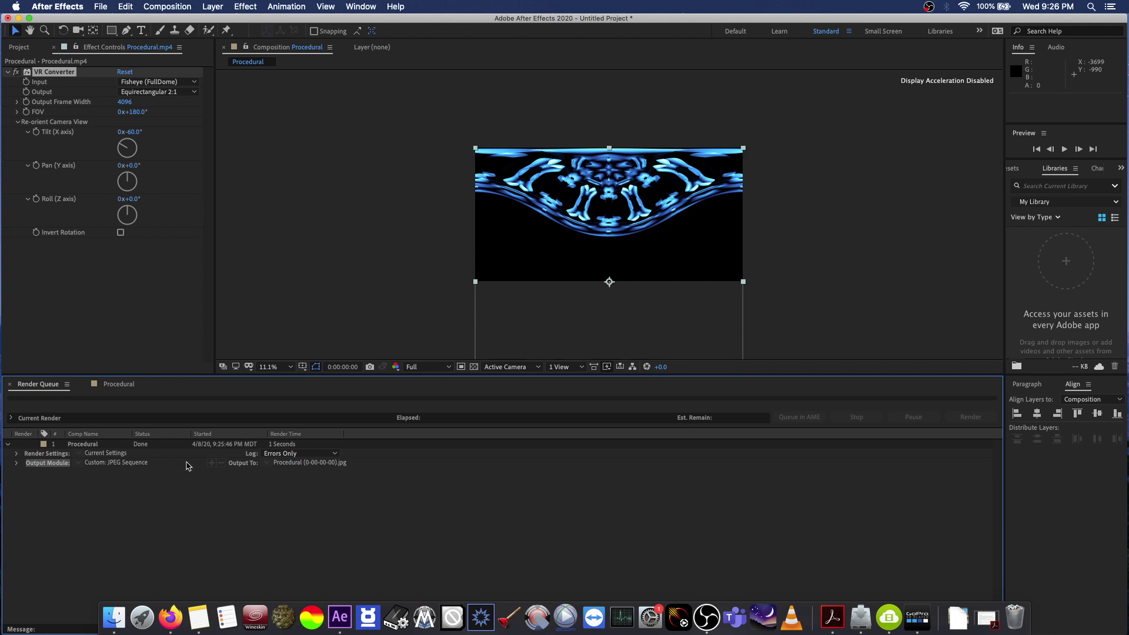
left_click(921, 617)
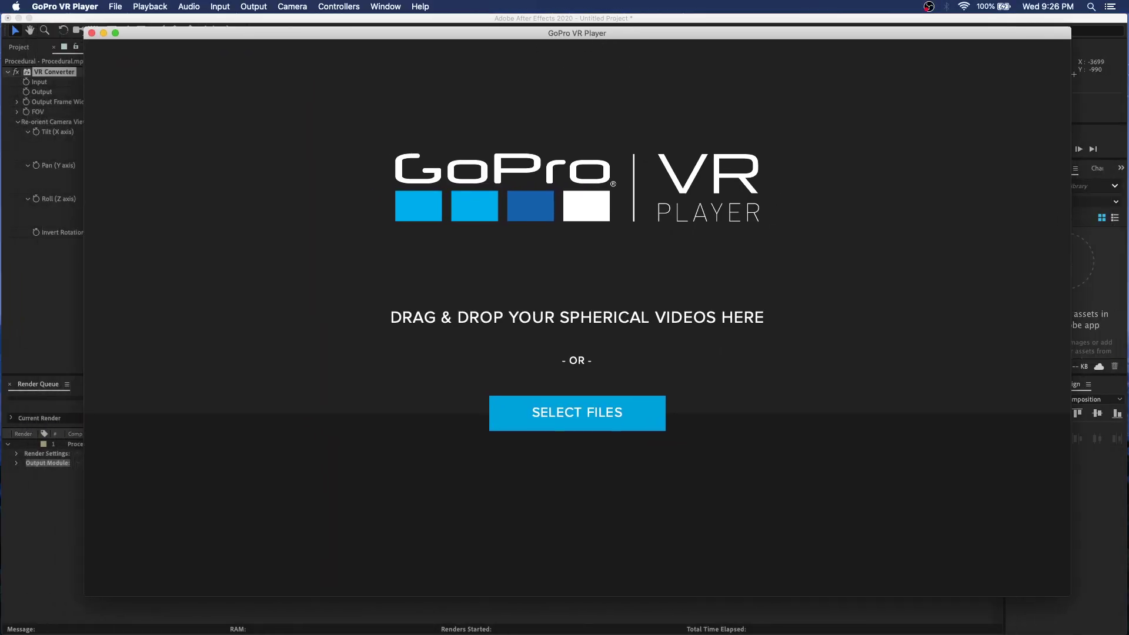
key("super+Tab")
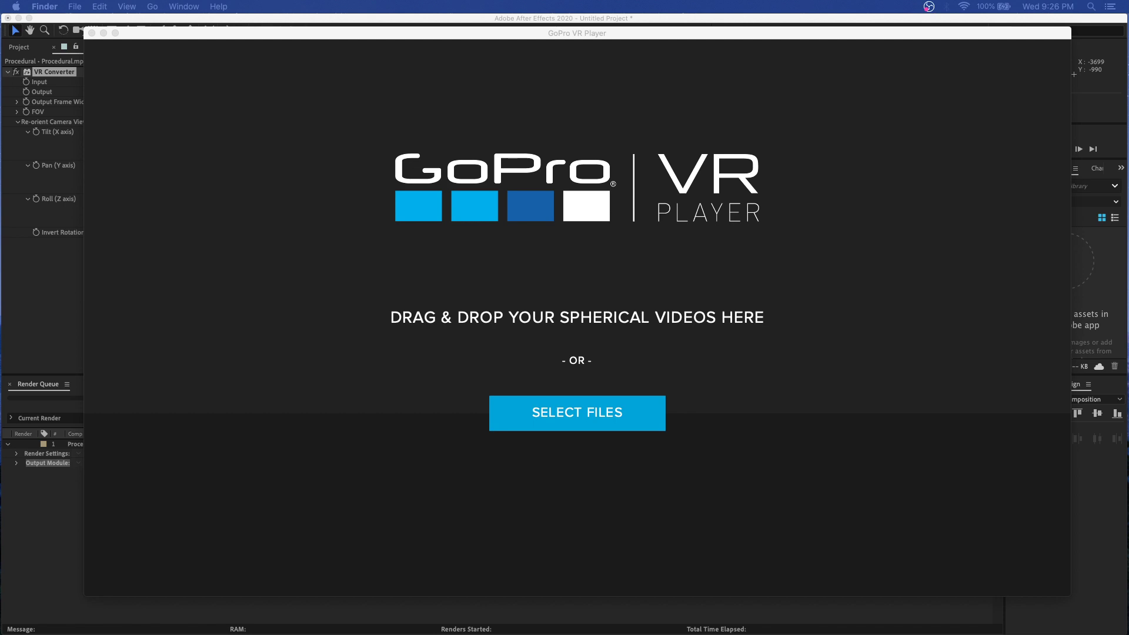
left_click_drag(235, 291, 529, 287)
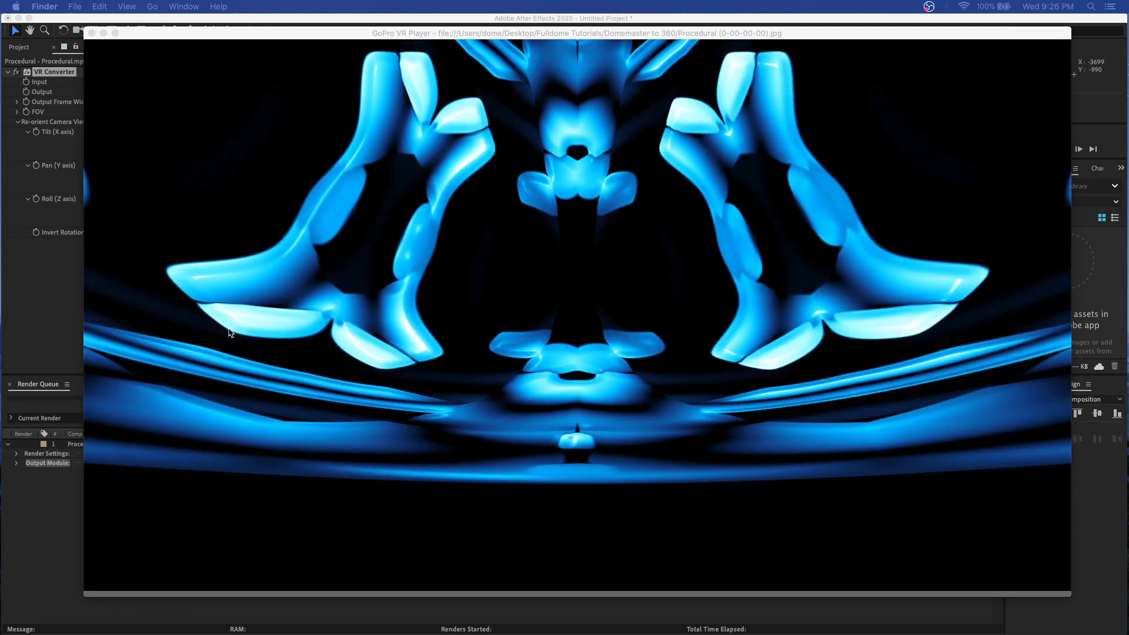
Look around the rendered 360 image to examine how the tilted dome content sits in the sphere
left_click_drag(230, 333, 732, 336)
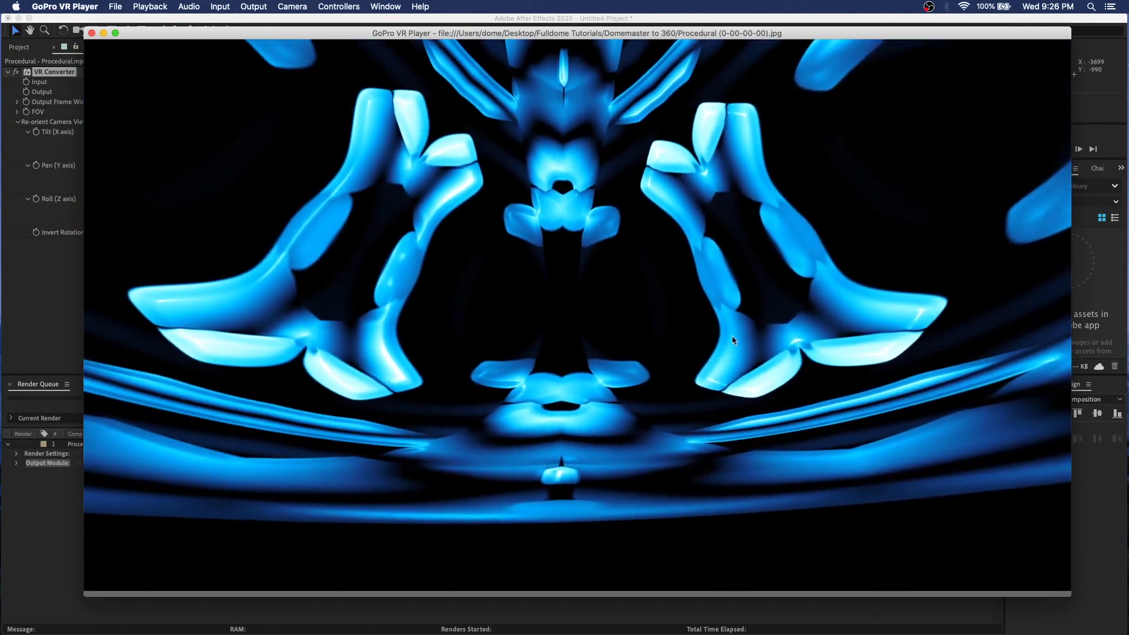
left_click_drag(542, 328, 478, 289)
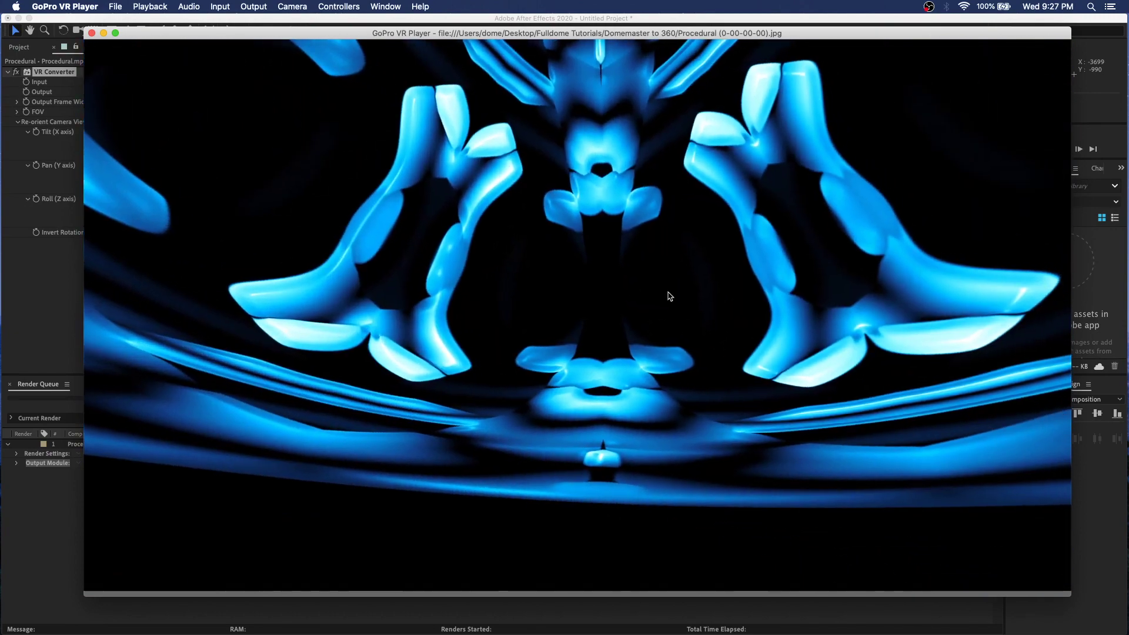
left_click_drag(668, 295, 633, 292)
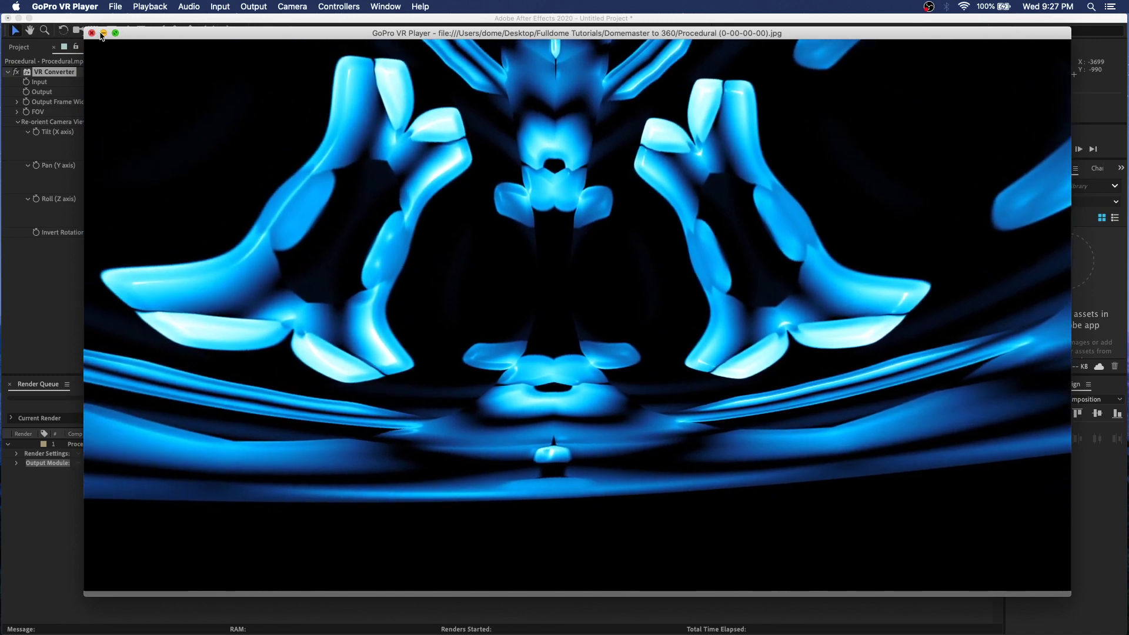
mouse_move(229, 249)
left_mouse_down()
mouse_move(343, 280)
mouse_move(429, 182)
mouse_move(227, 176)
left_mouse_up()
mouse_move(471, 219)
left_mouse_down()
mouse_move(254, 265)
mouse_move(412, 195)
mouse_move(600, 204)
mouse_move(393, 265)
mouse_move(582, 212)
mouse_move(393, 186)
mouse_move(602, 239)
mouse_move(405, 204)
mouse_move(577, 207)
mouse_move(529, 206)
mouse_move(550, 214)
mouse_move(564, 247)
left_mouse_up()
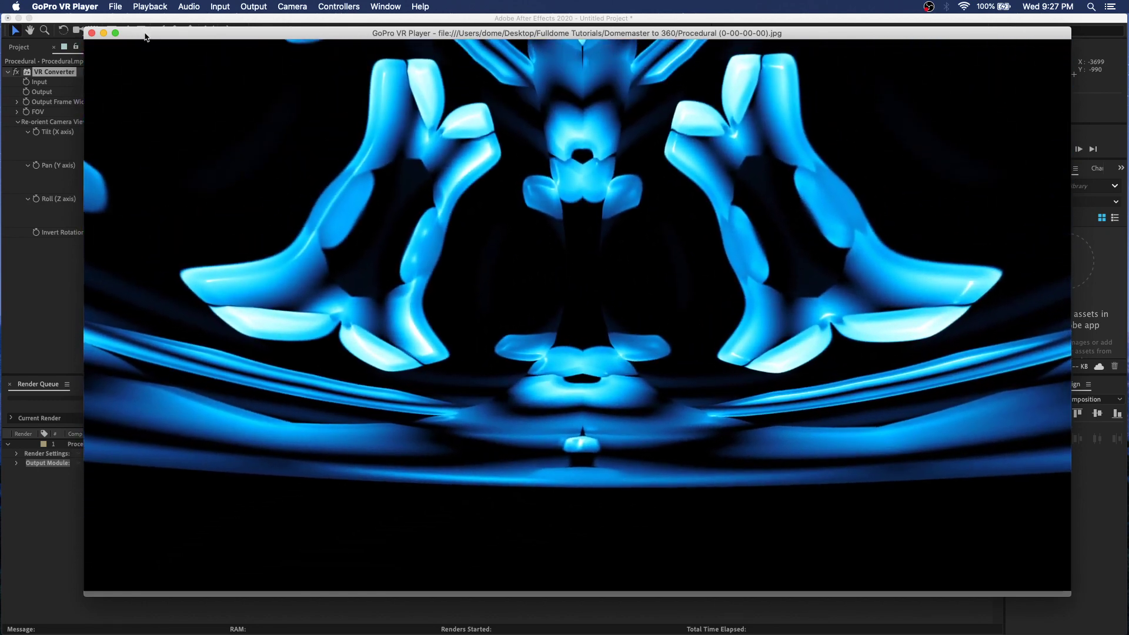
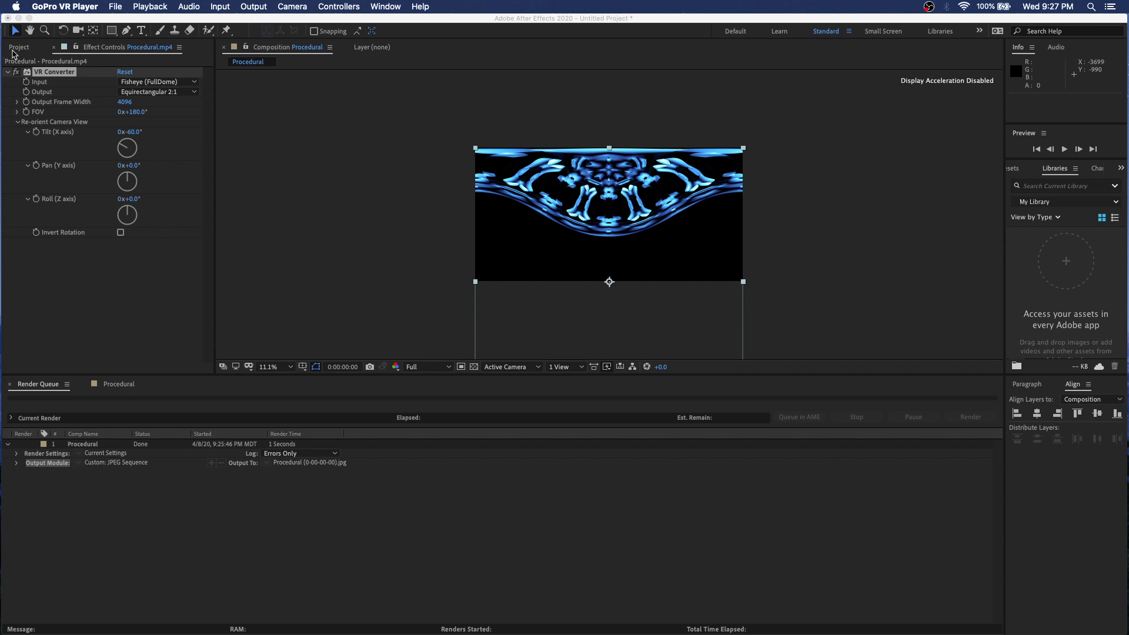
Back in After Effects, import Dome-Pano-New-8K.tif from the Dome 360 folder without creating a composition, ignoring its alpha channel
left_click(12, 52)
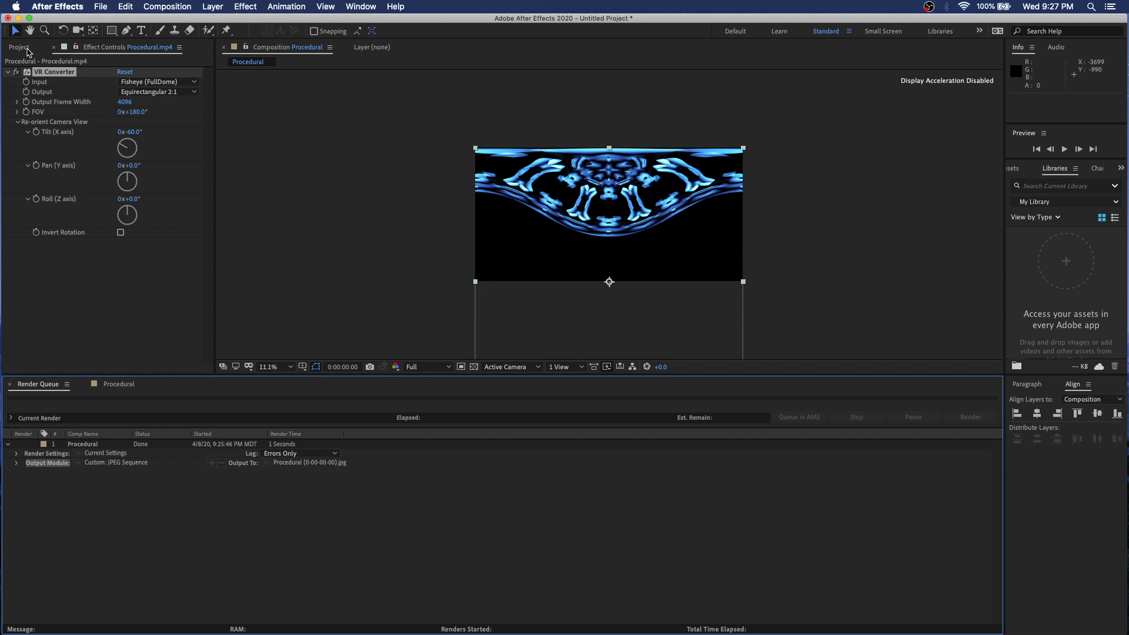
left_click(27, 52)
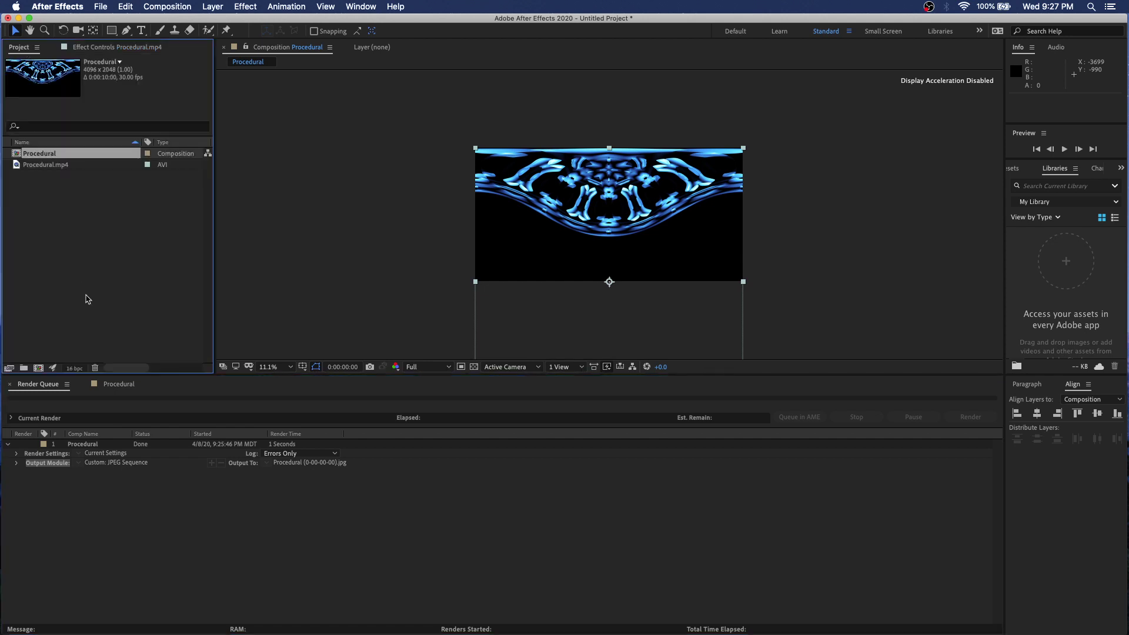
right_click(35, 211)
mouse_move(106, 261)
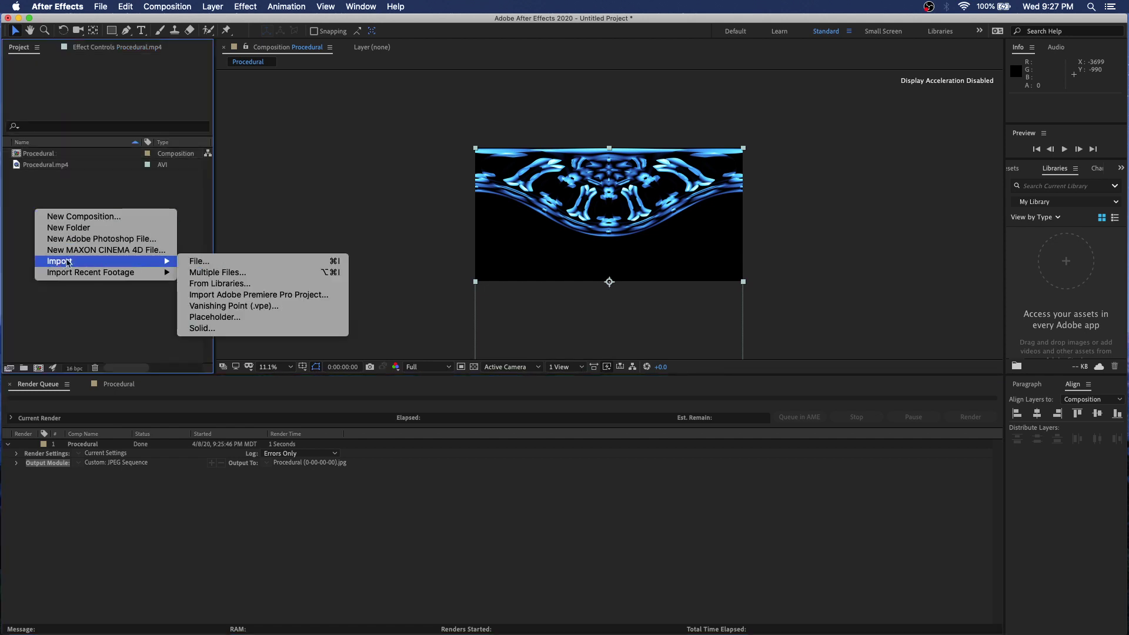
left_click(215, 258)
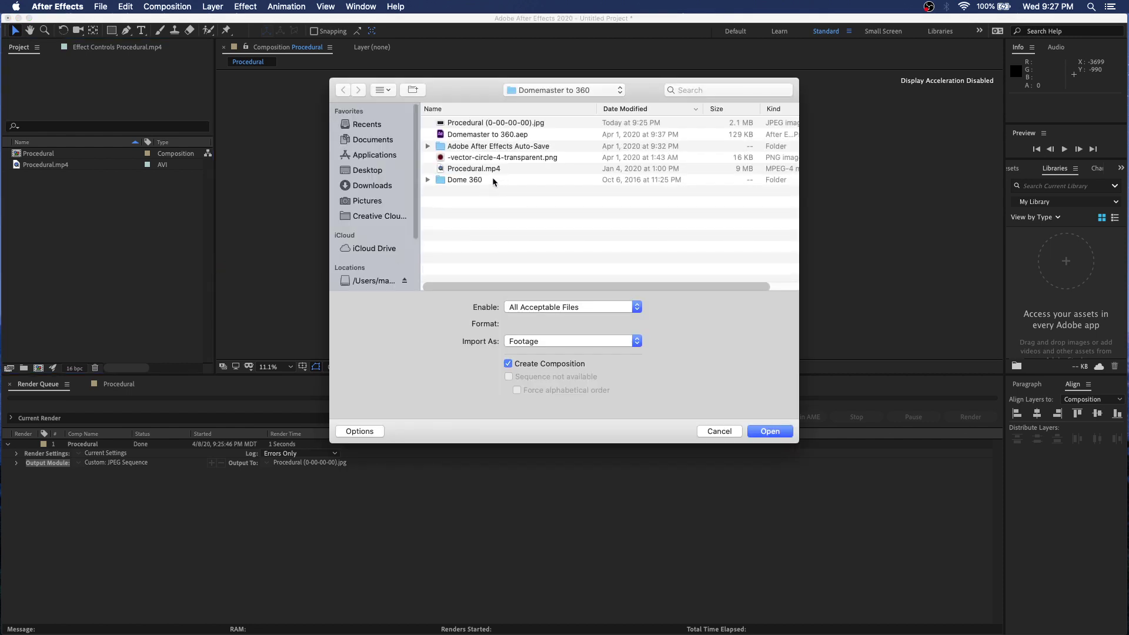
double_click(471, 180)
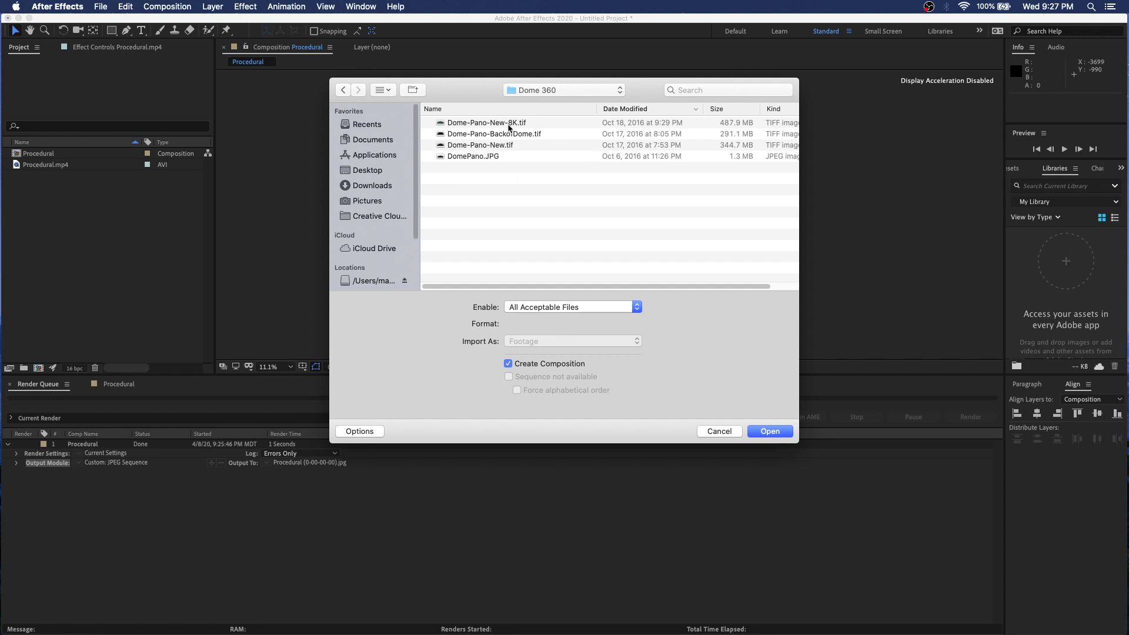
left_click(478, 125)
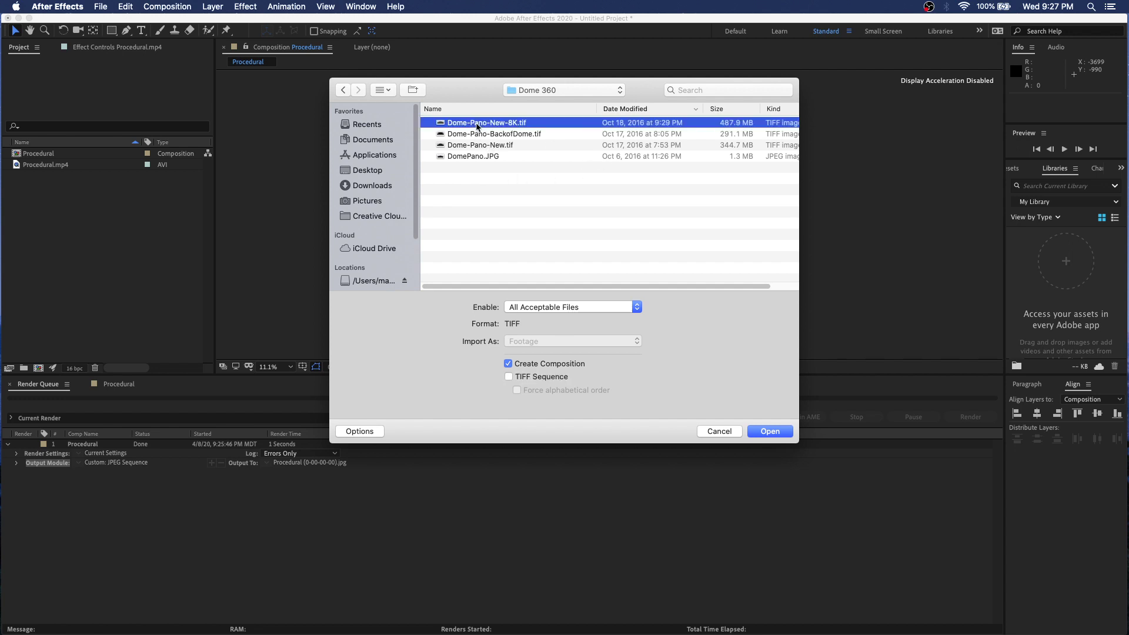
left_click(508, 363)
left_click(764, 434)
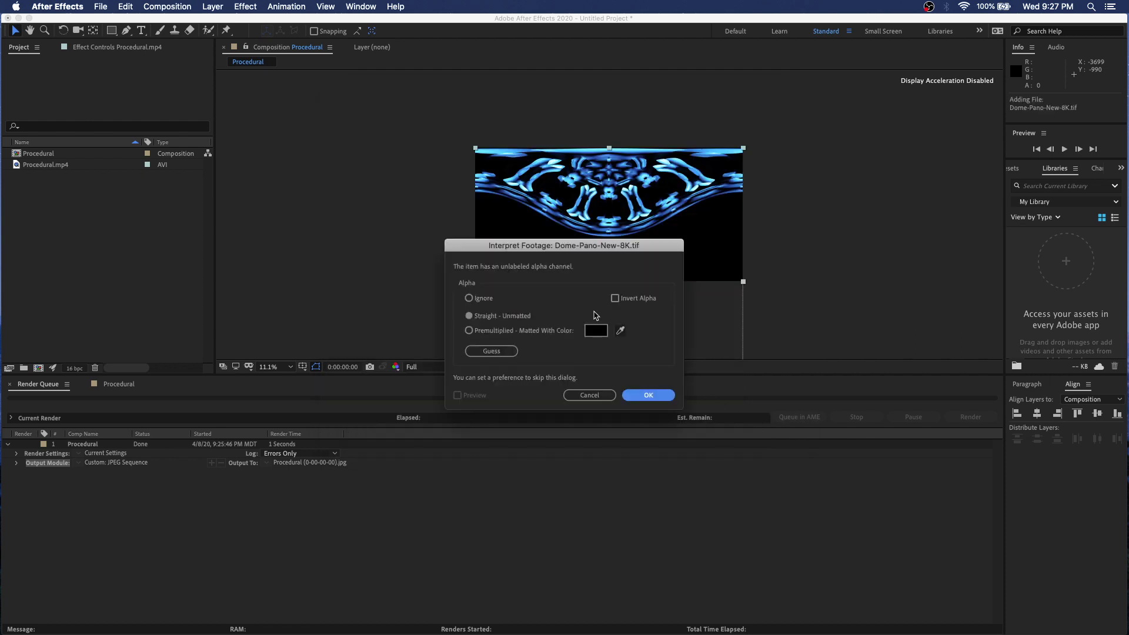
left_click(483, 299)
key("Return")
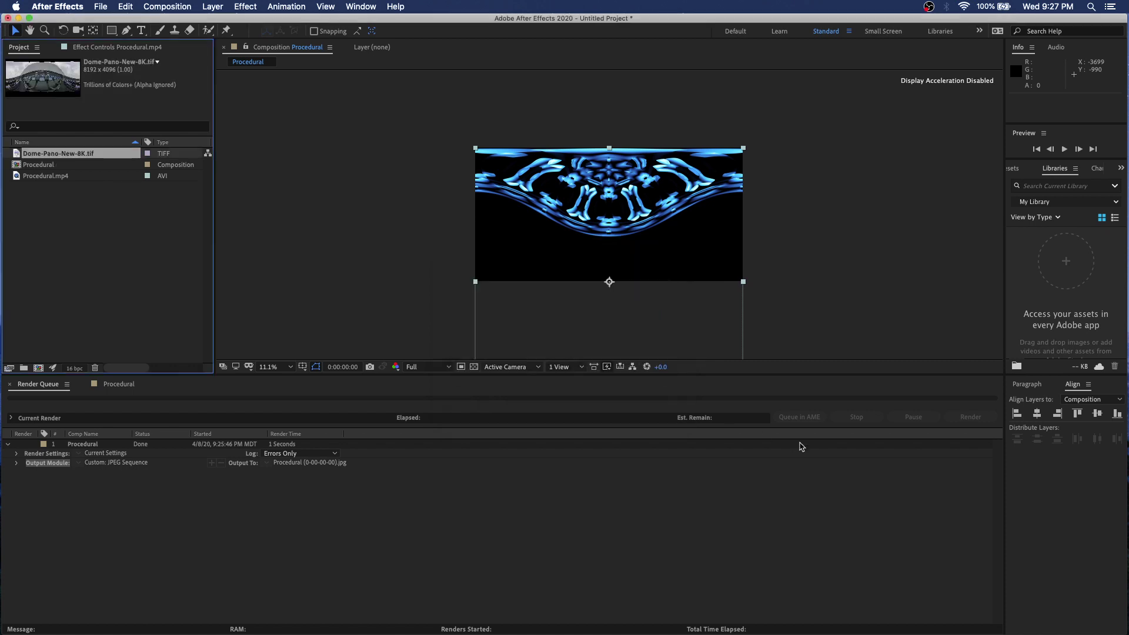
Preview the imported theater panorama, and place it in the Procedural composition beneath the Procedural.mp4 layer
double_click(53, 154)
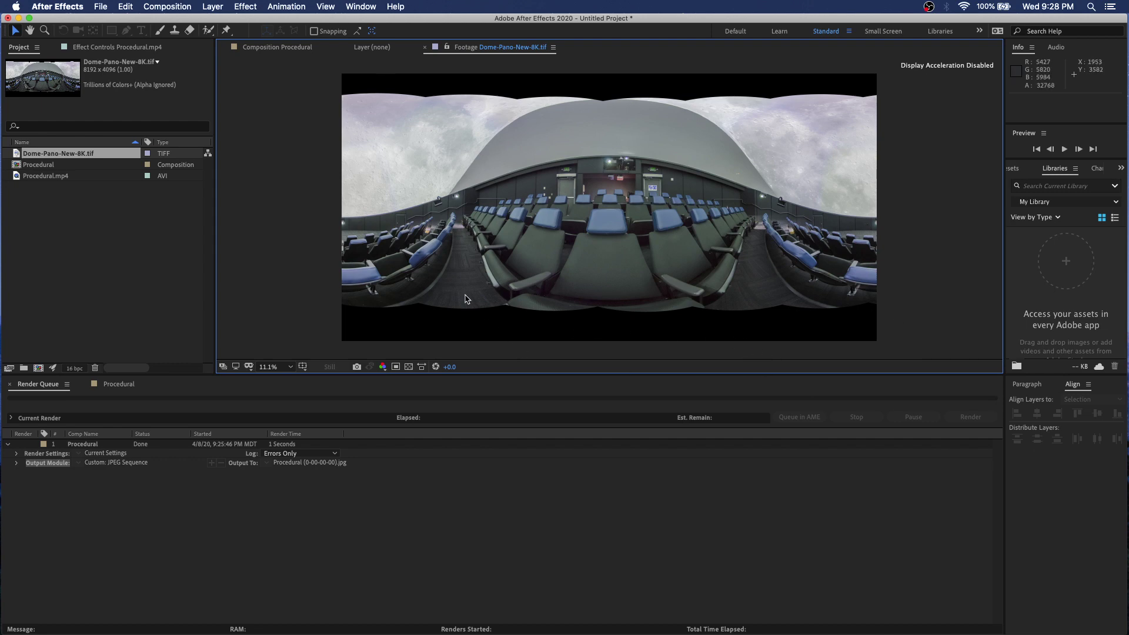
left_click(426, 48)
left_click(288, 47)
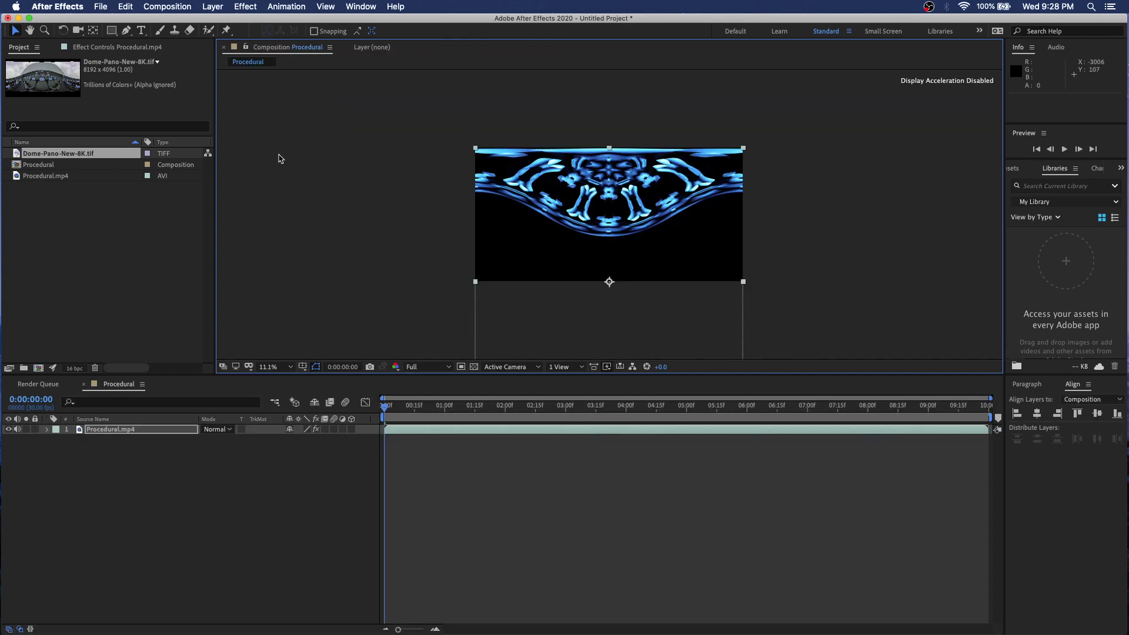
left_click_drag(69, 151, 111, 486)
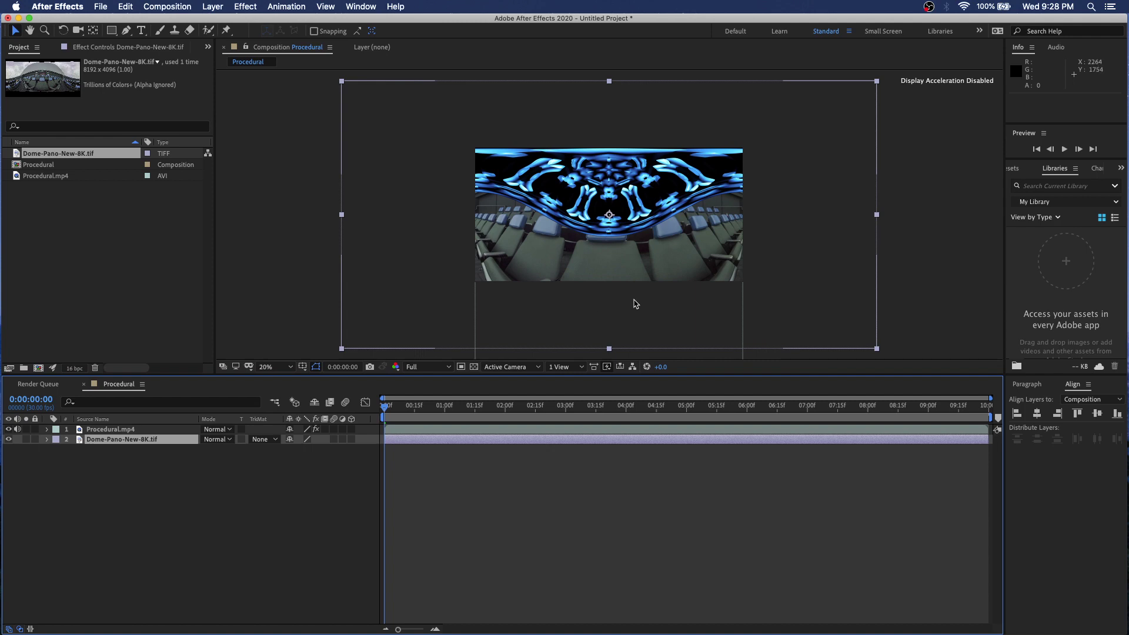
key("comma")
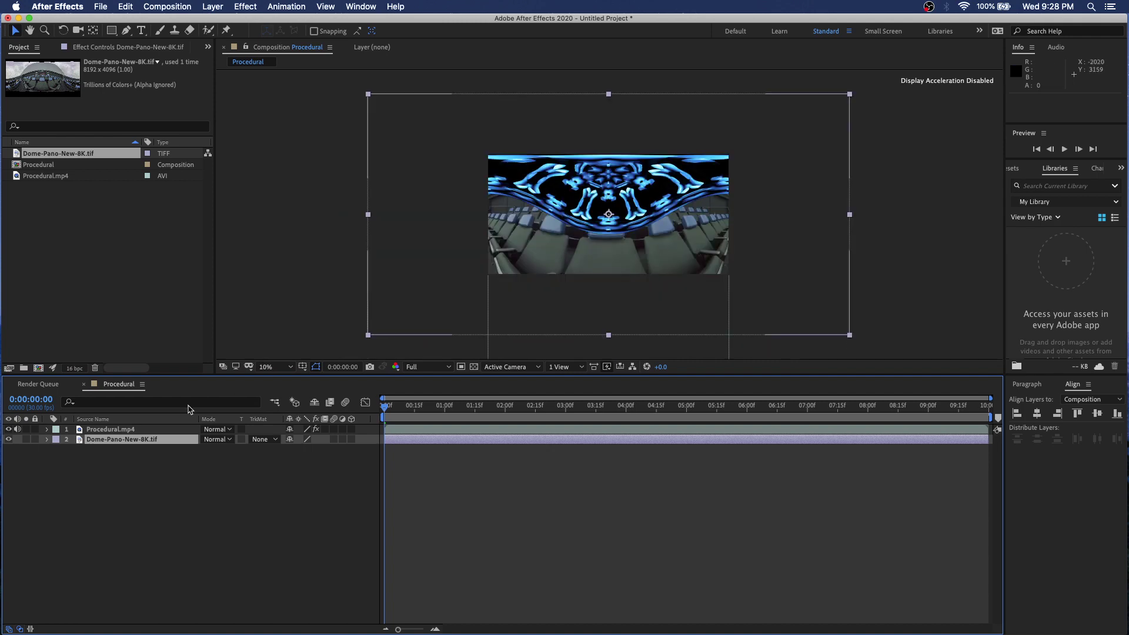
Fit the Dome-Pano-New-8K.tif layer to the composition size
left_click(125, 432)
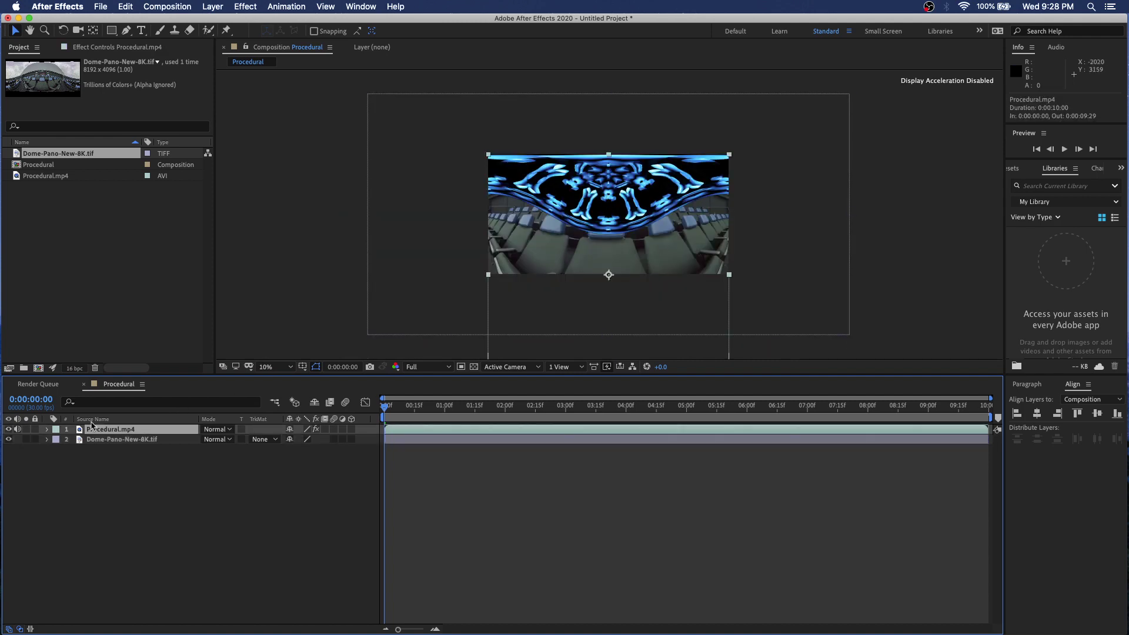
left_click(129, 48)
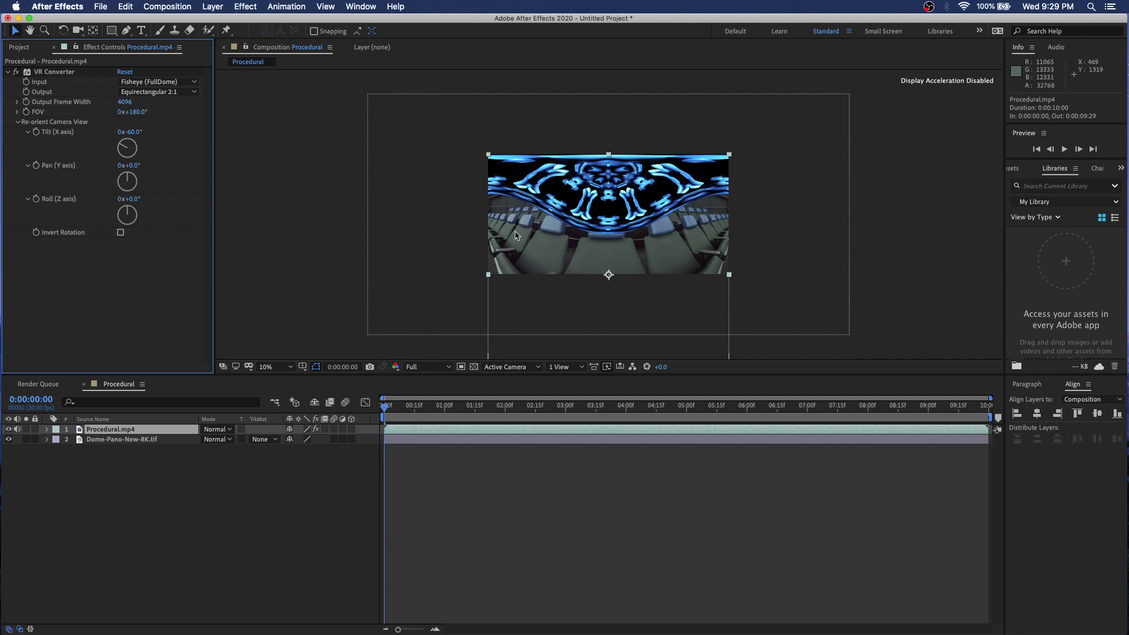
left_click(136, 441)
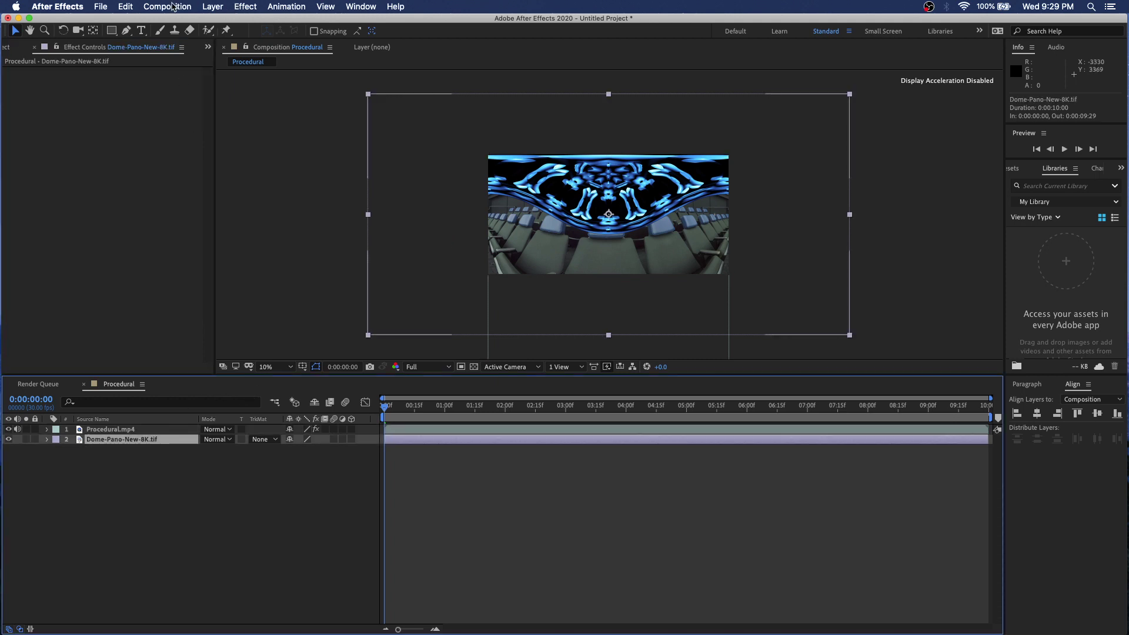
left_click(210, 7)
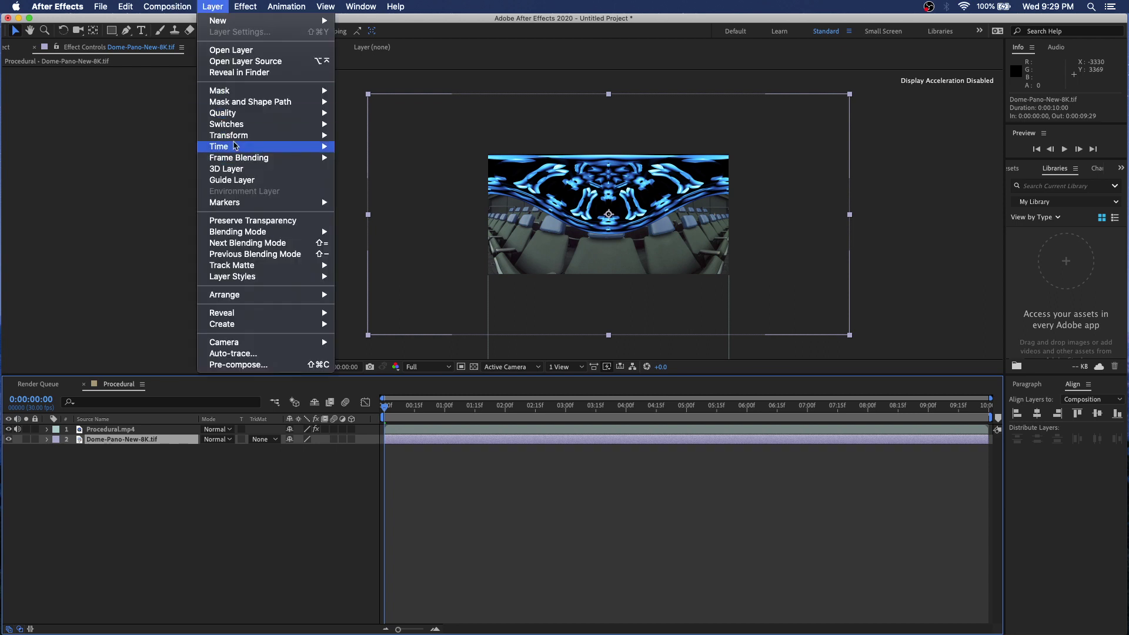
mouse_move(235, 142)
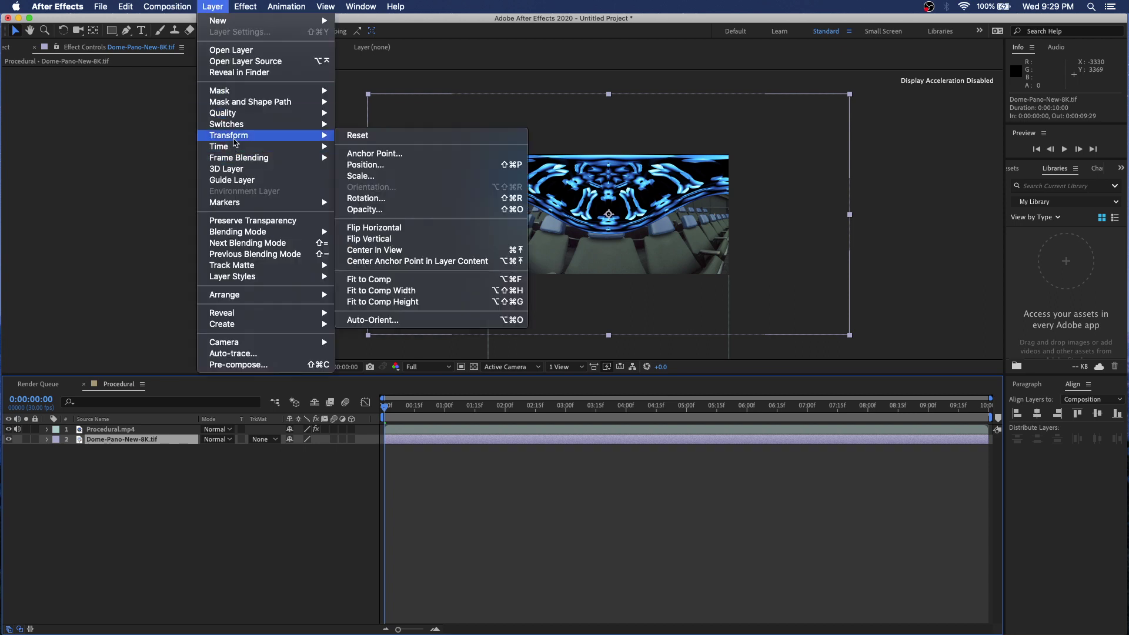
left_click(385, 282)
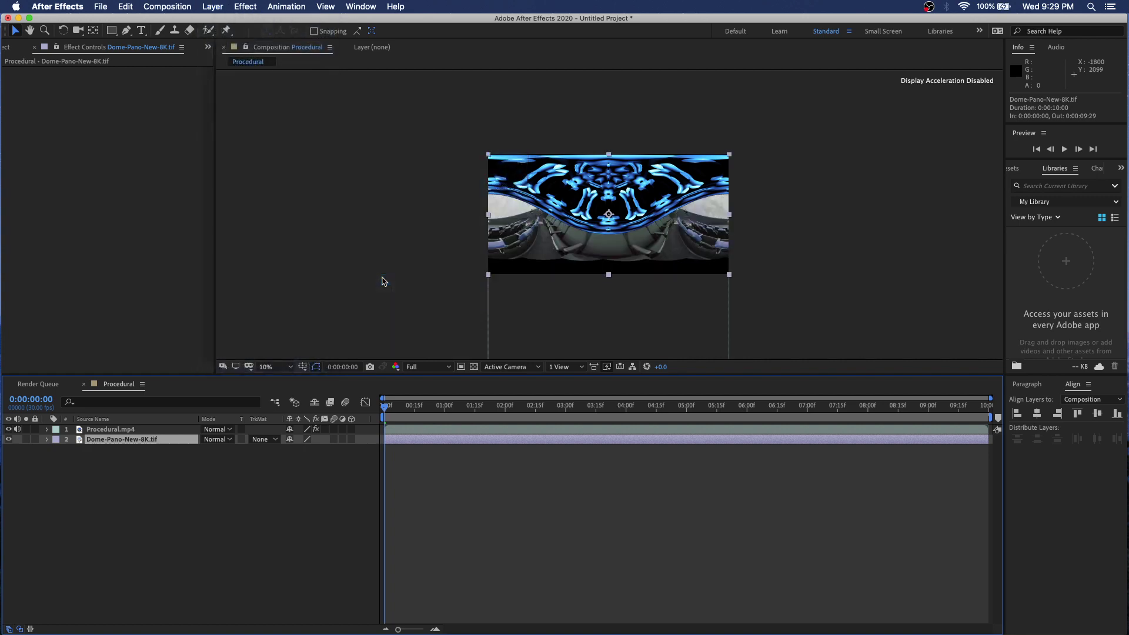
key("period")
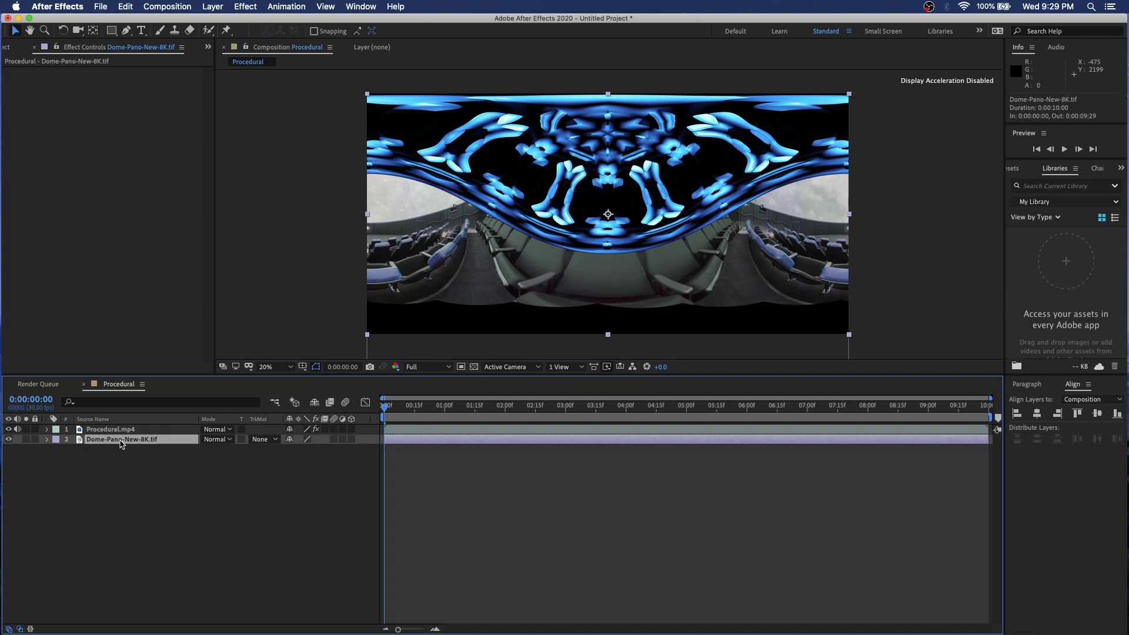
Apply the VR Rotate Sphere effect to the Dome-Pano-New-8K.tif layer and set its Pan (Y axis) to 180°
left_click(214, 6)
mouse_move(224, 137)
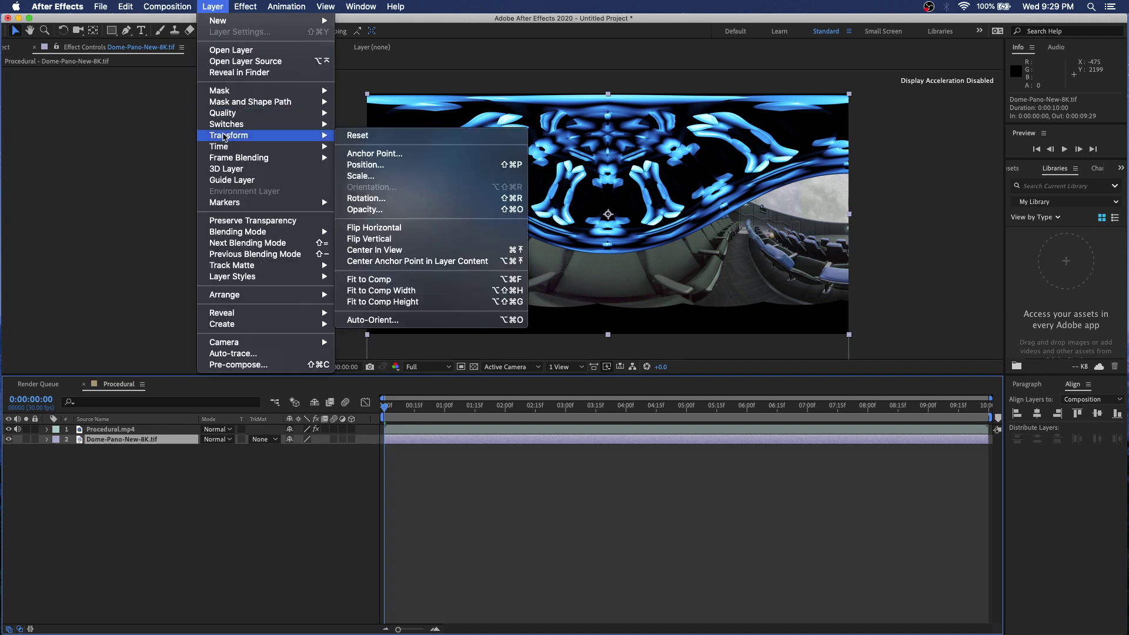
mouse_move(245, 6)
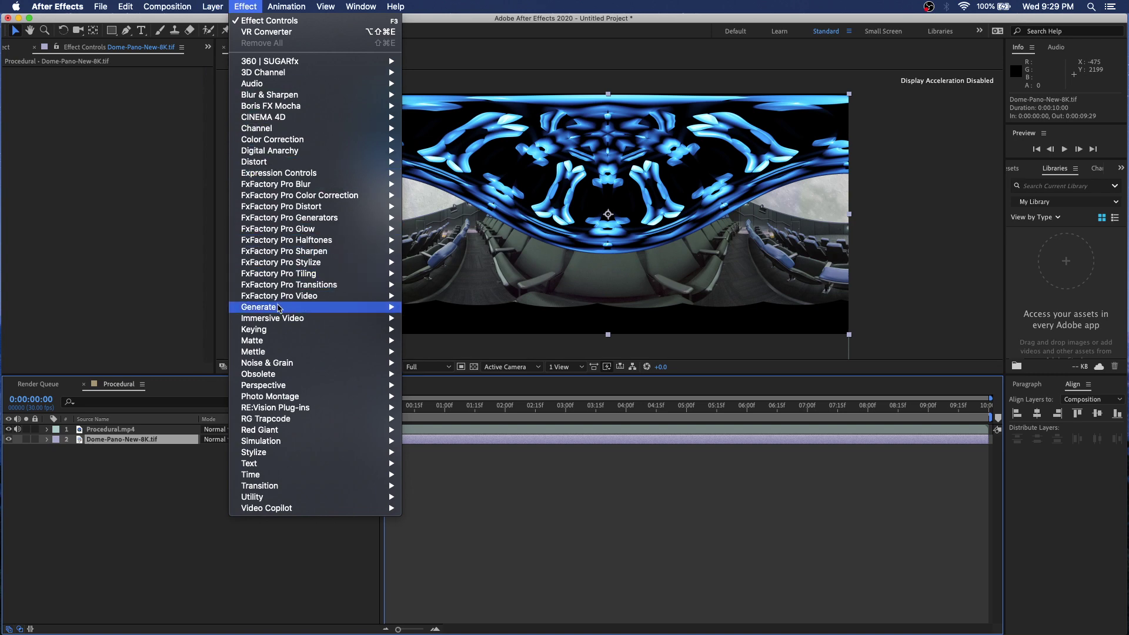
mouse_move(328, 323)
mouse_move(401, 333)
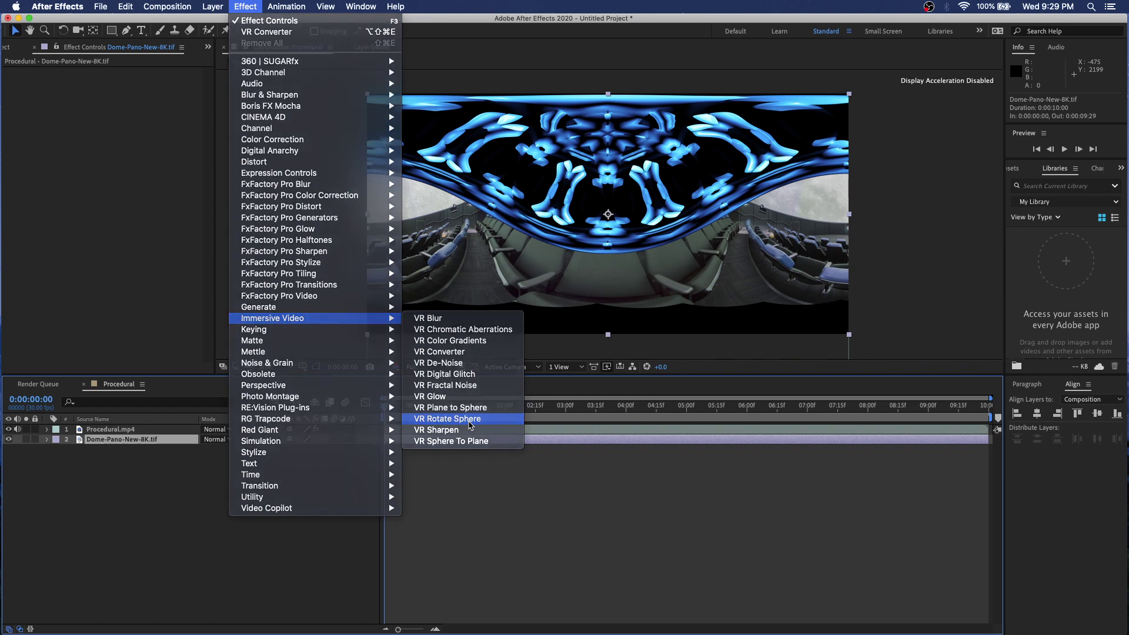
left_click(470, 421)
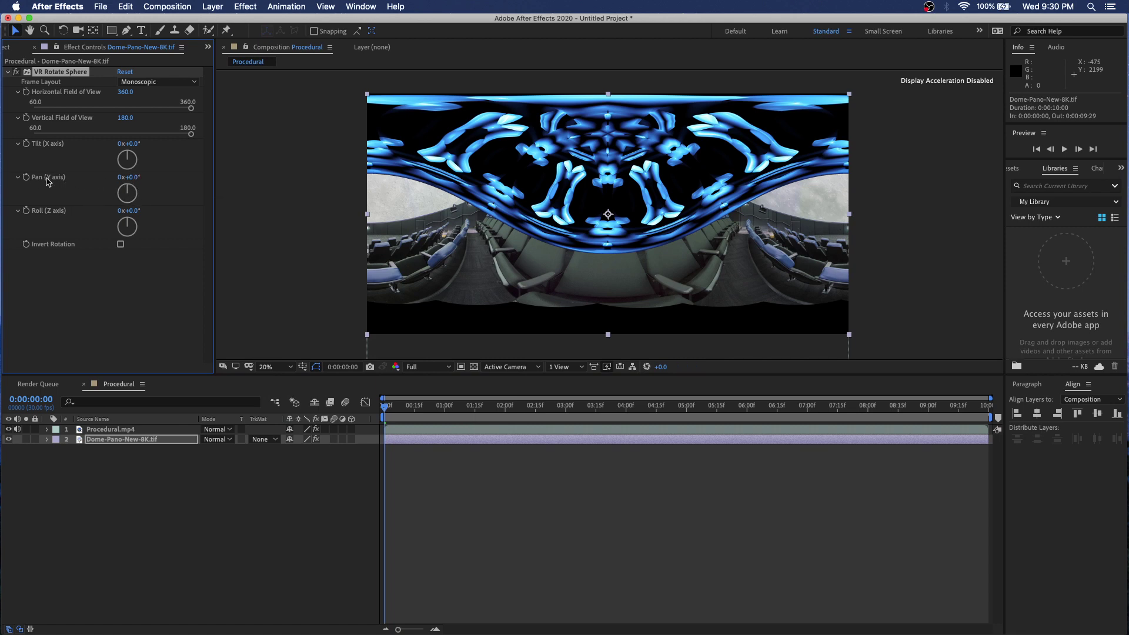
left_click(132, 179)
key("Return")
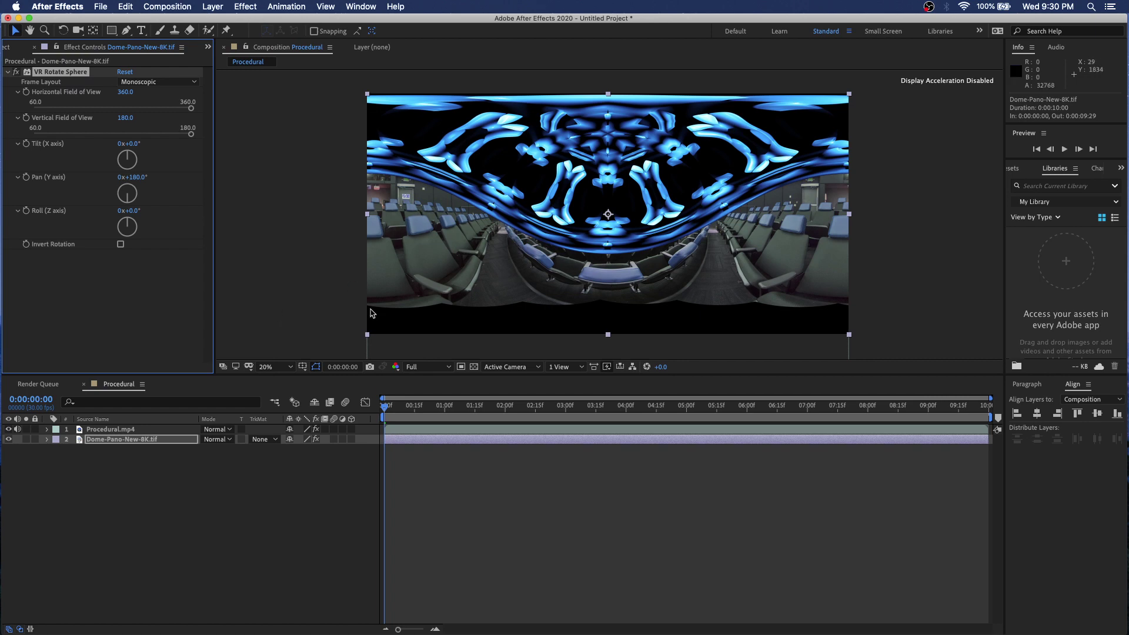
Reduce the VR Converter's FOV on the Procedural.mp4 layer to 152° to expose more of the theater
left_click(107, 431)
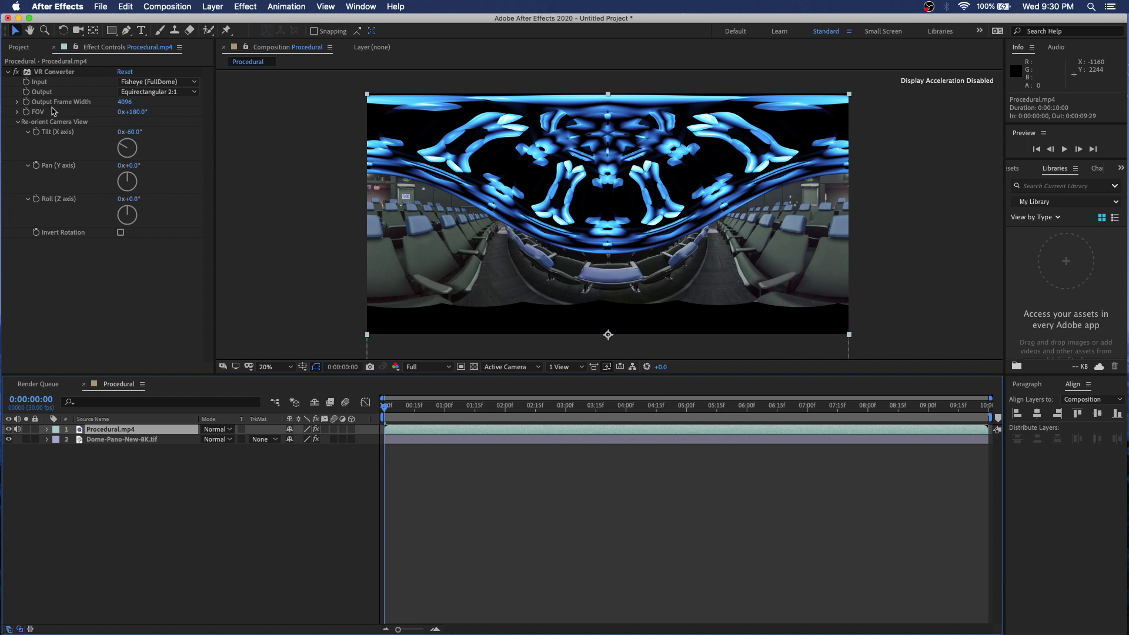
left_click(140, 112)
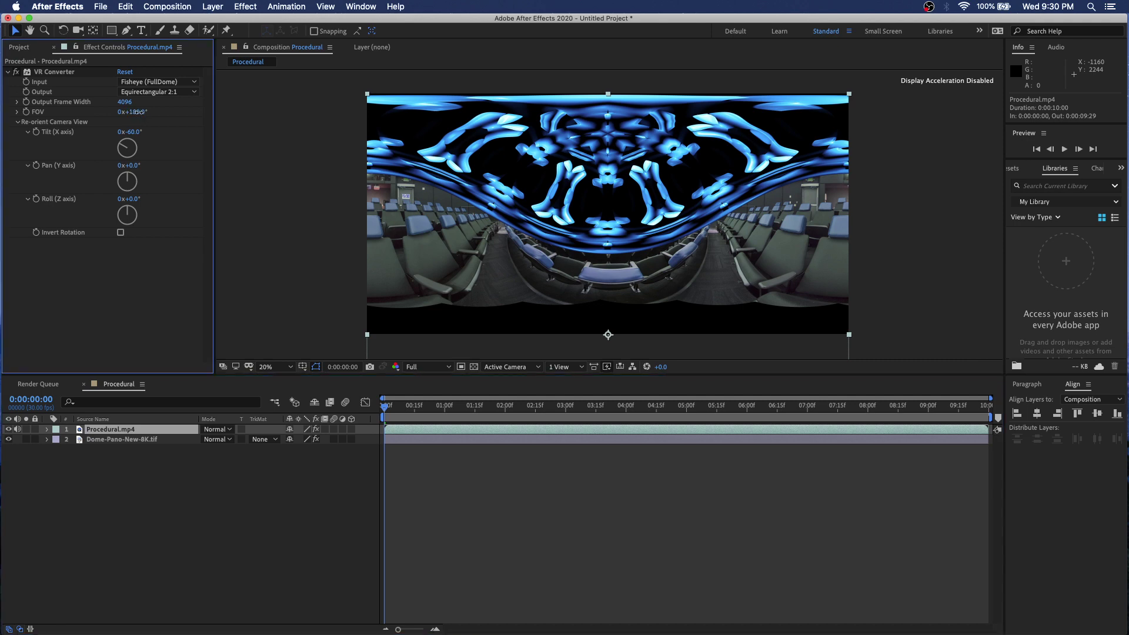
left_click_drag(137, 112, 122, 112)
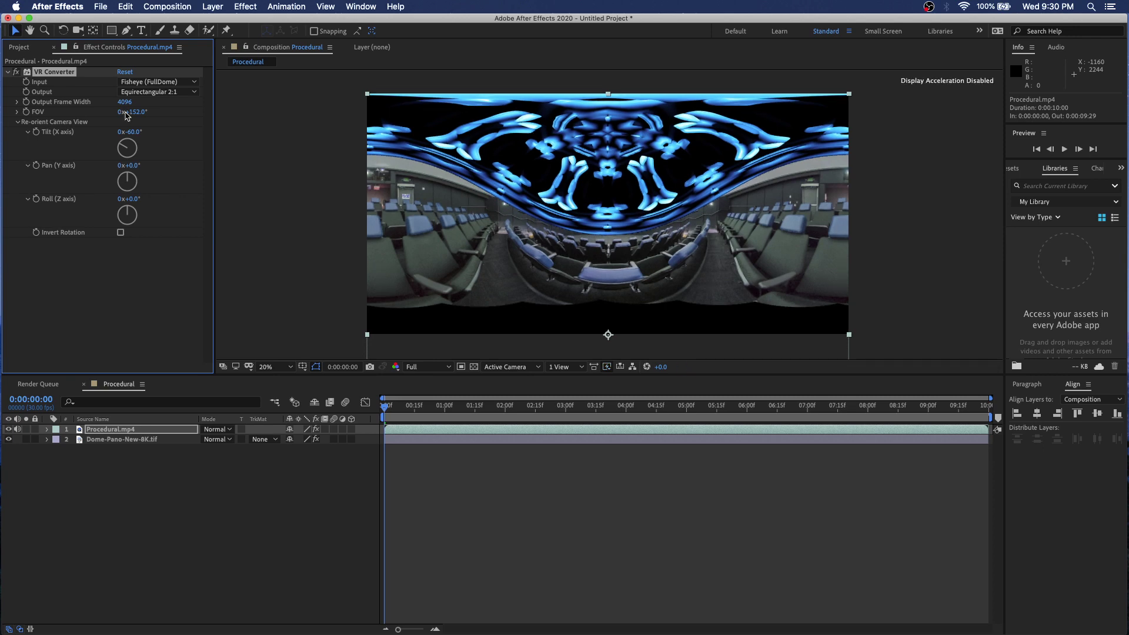
left_click(138, 112)
key("Return")
Set the VR Converter's Tilt (X axis) on the Procedural.mp4 layer to -69°, judging it against the theater's dome edge
scroll(650, 242, "up", 2)
left_click_drag(773, 217, 537, 224)
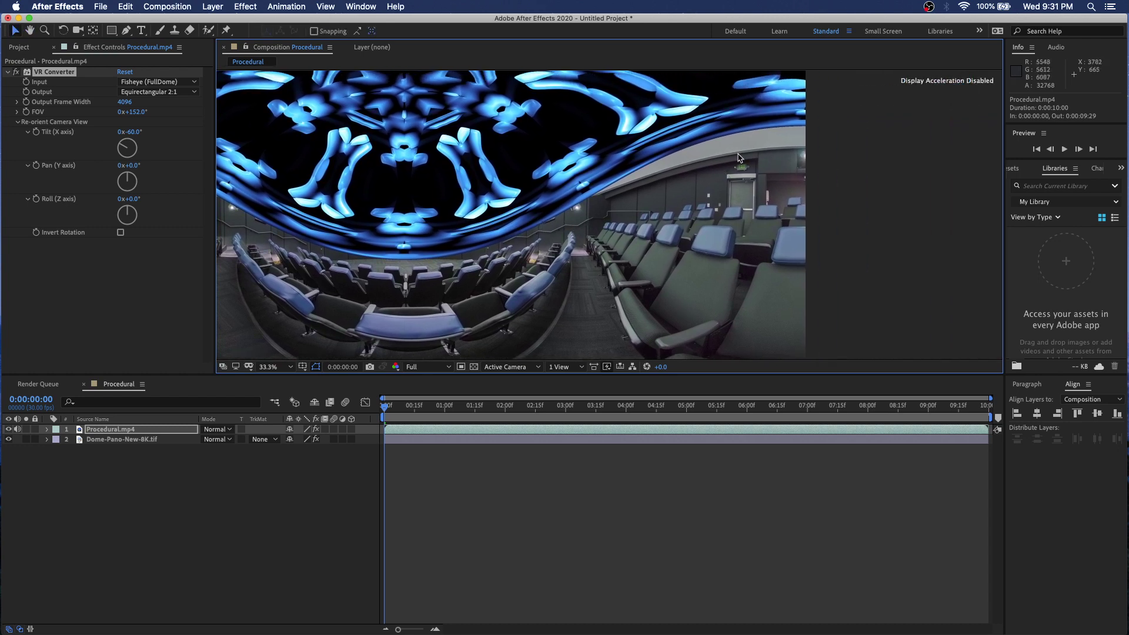
left_click_drag(497, 212, 638, 210)
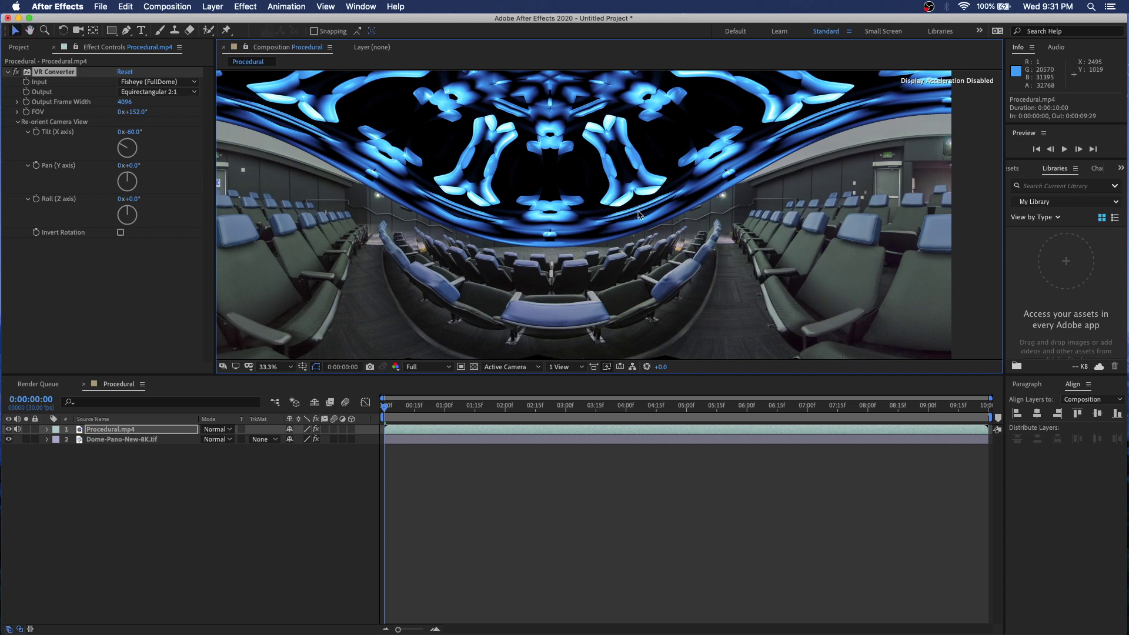
key("v")
left_click_drag(137, 137, 135, 133)
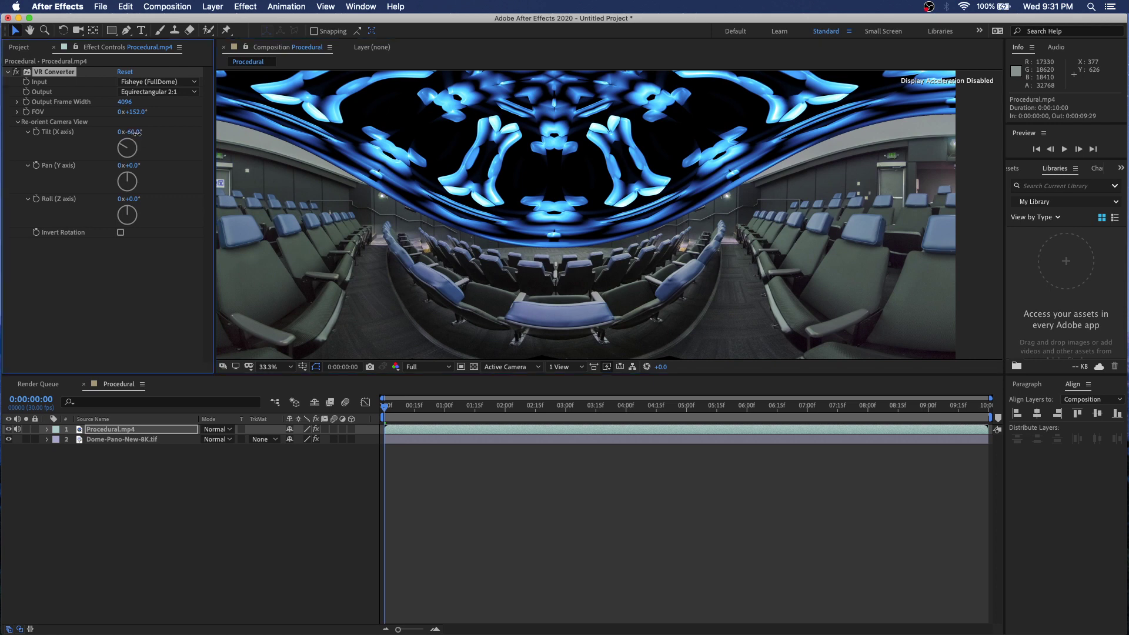
left_click_drag(137, 134, 128, 133)
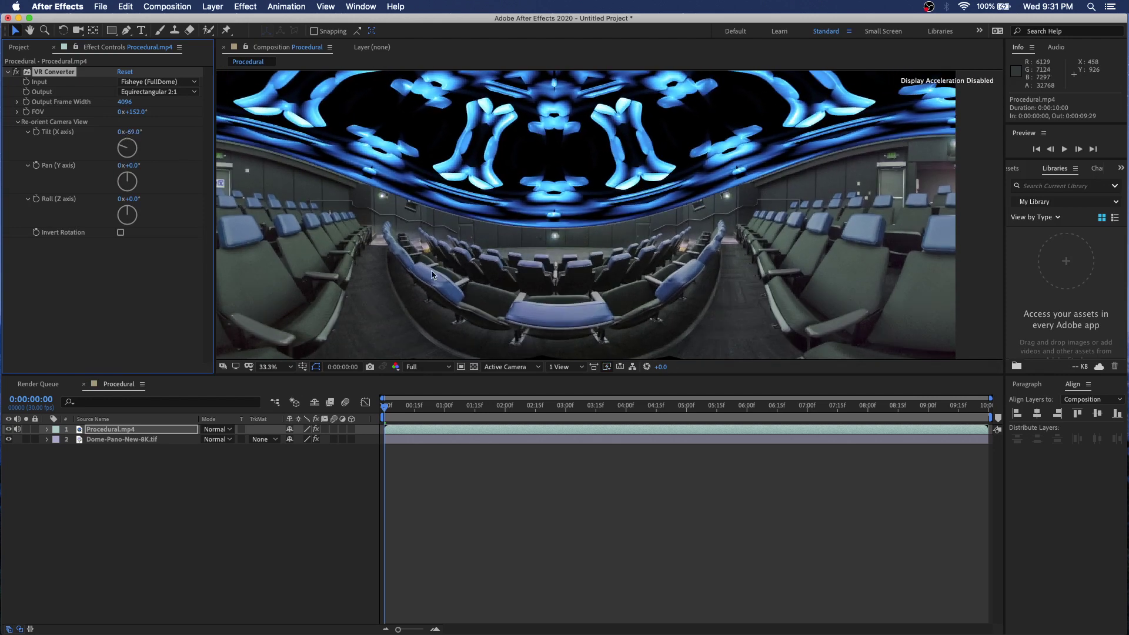
Fit the whole composition in the viewer and examine how the dome content lines up with the theater panorama
key("h")
left_click_drag(463, 276, 512, 244)
key("v")
key("comma")
key("v")
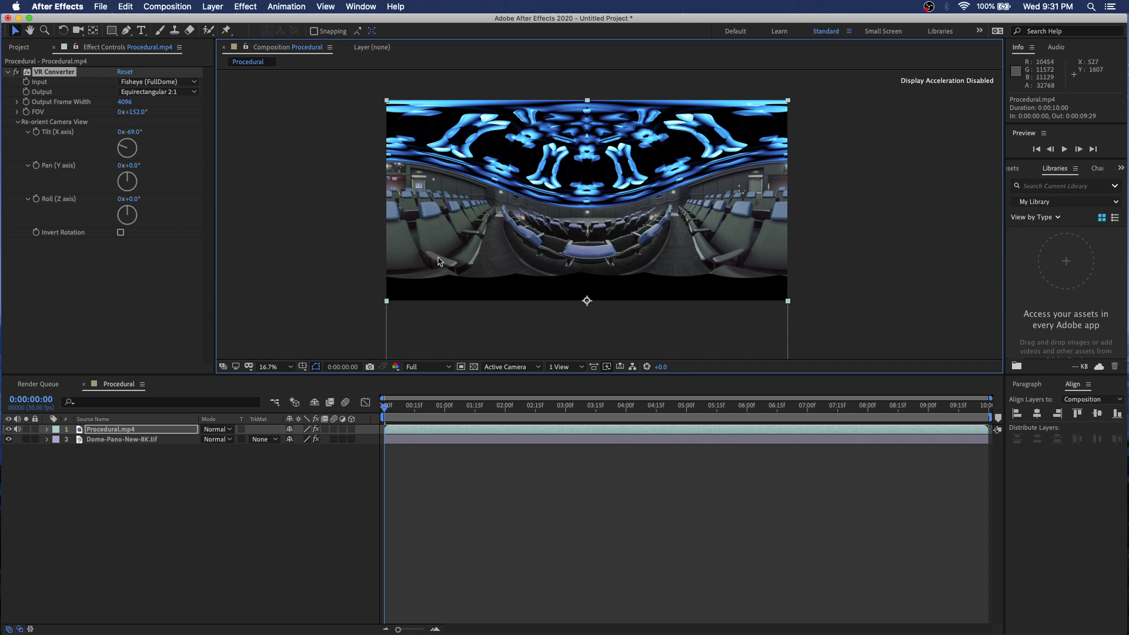
left_click(119, 441)
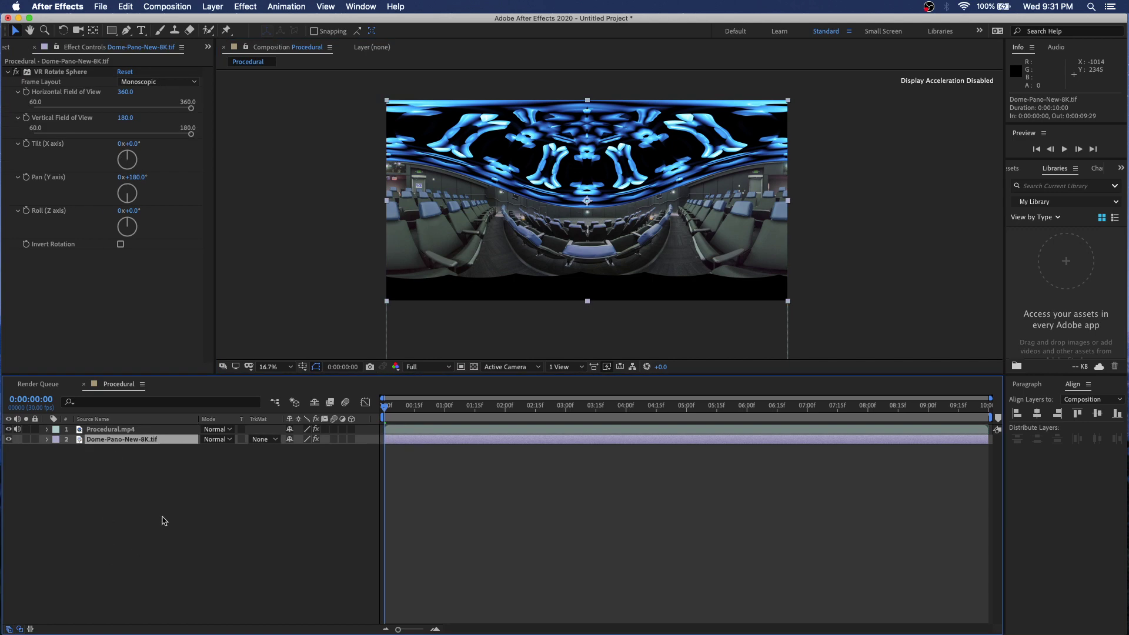
left_click(276, 367)
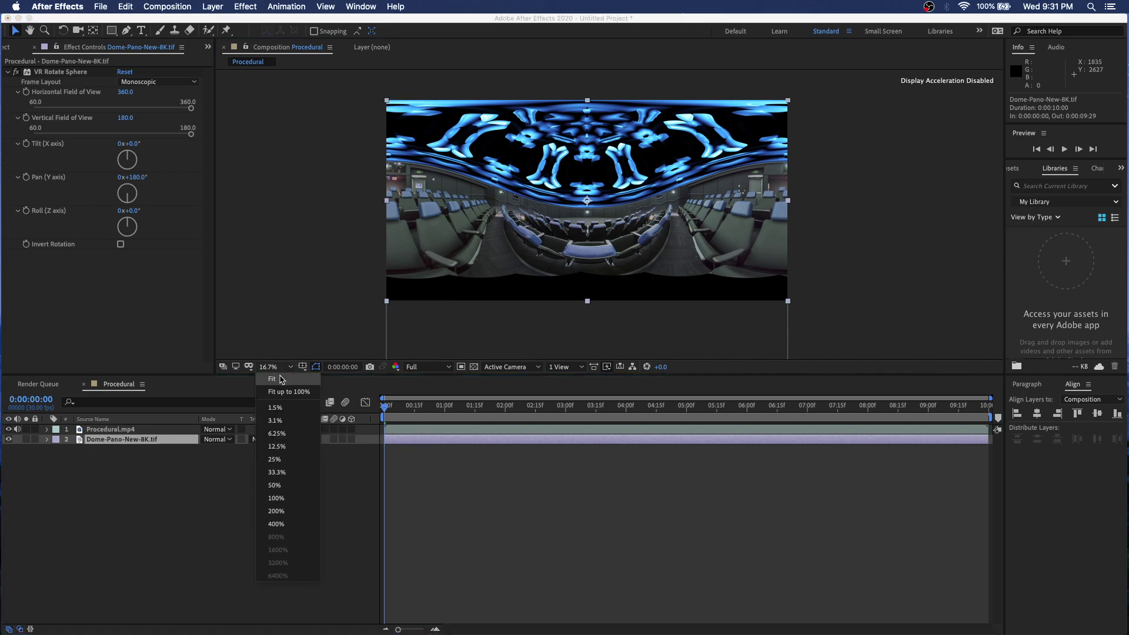
left_click(313, 386)
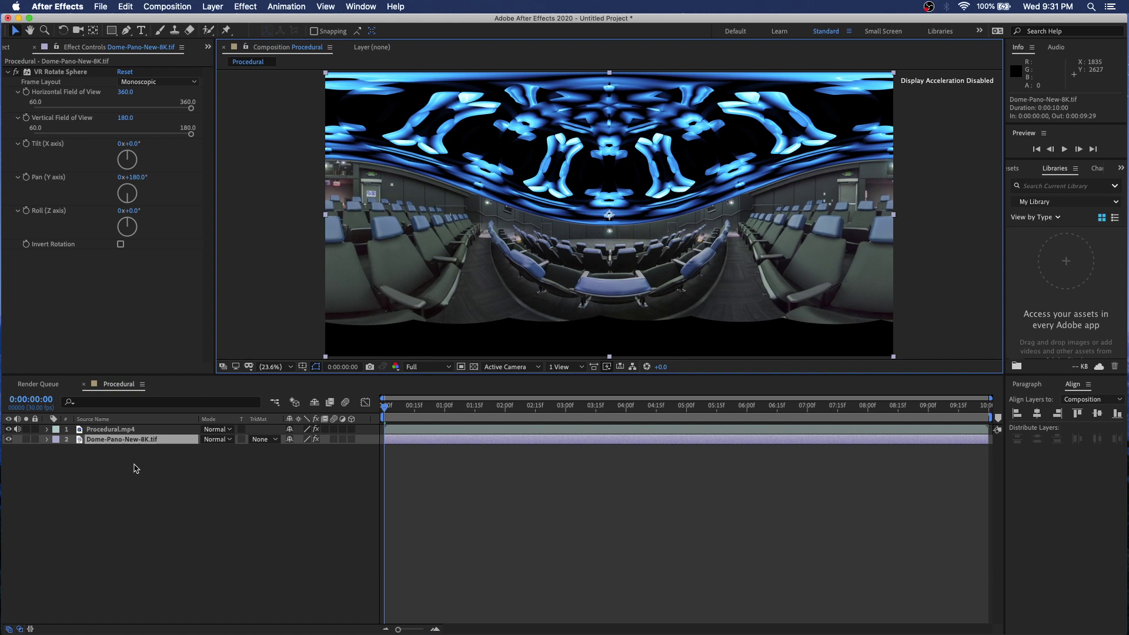
Apply Brightness & Contrast to the Dome-Pano-New-8K.tif layer, with Brightness at -150 and Contrast at 33
left_click(257, 7)
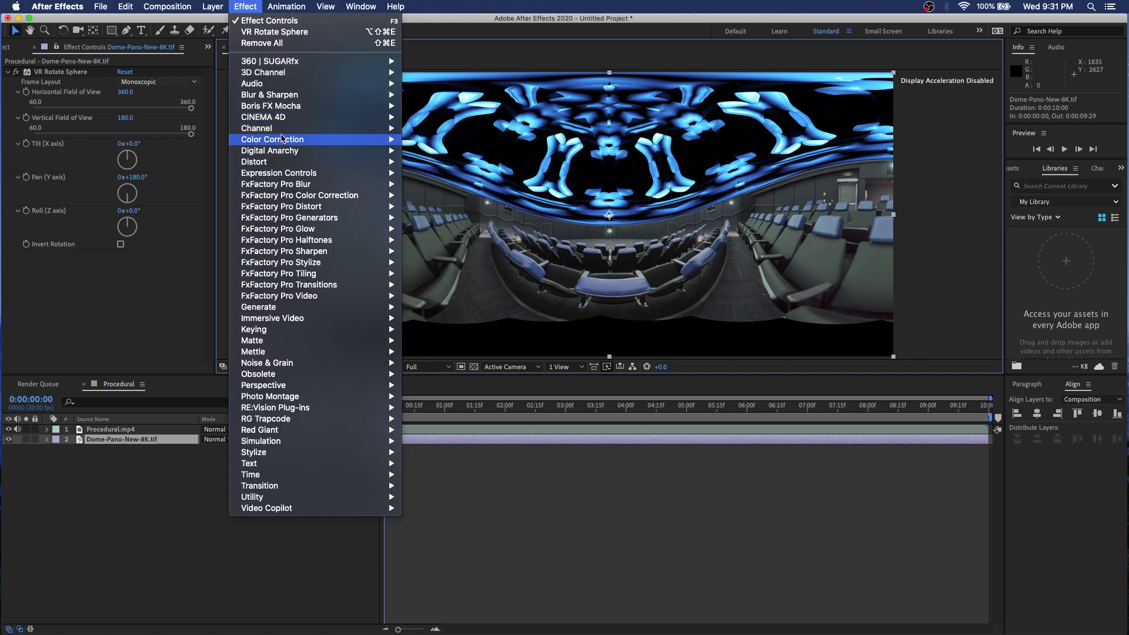
mouse_move(320, 140)
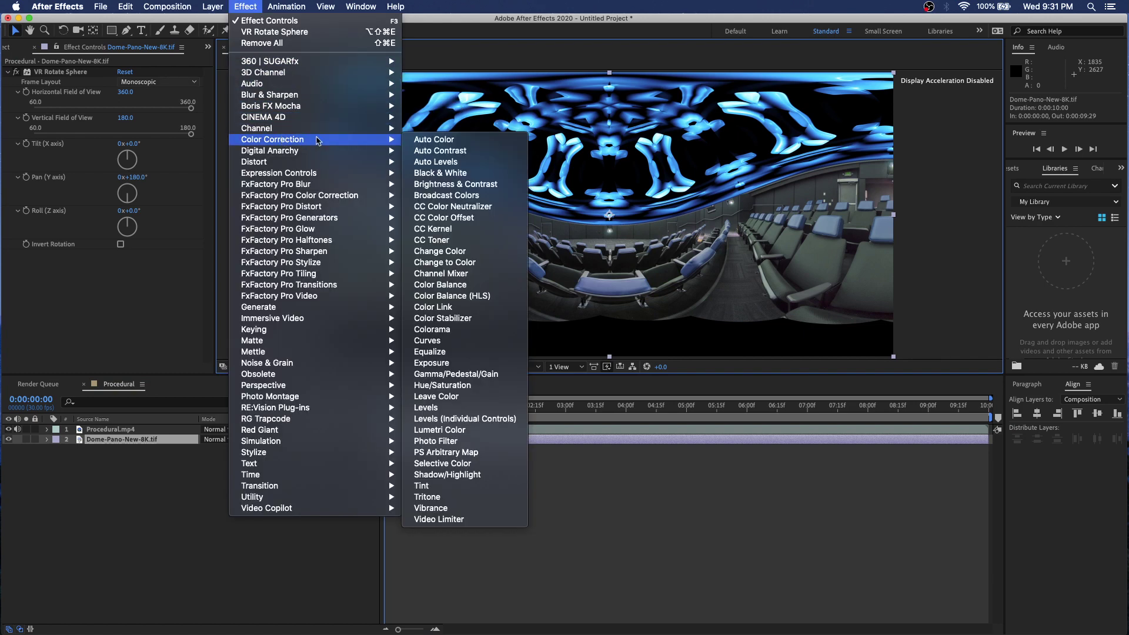
left_click(469, 187)
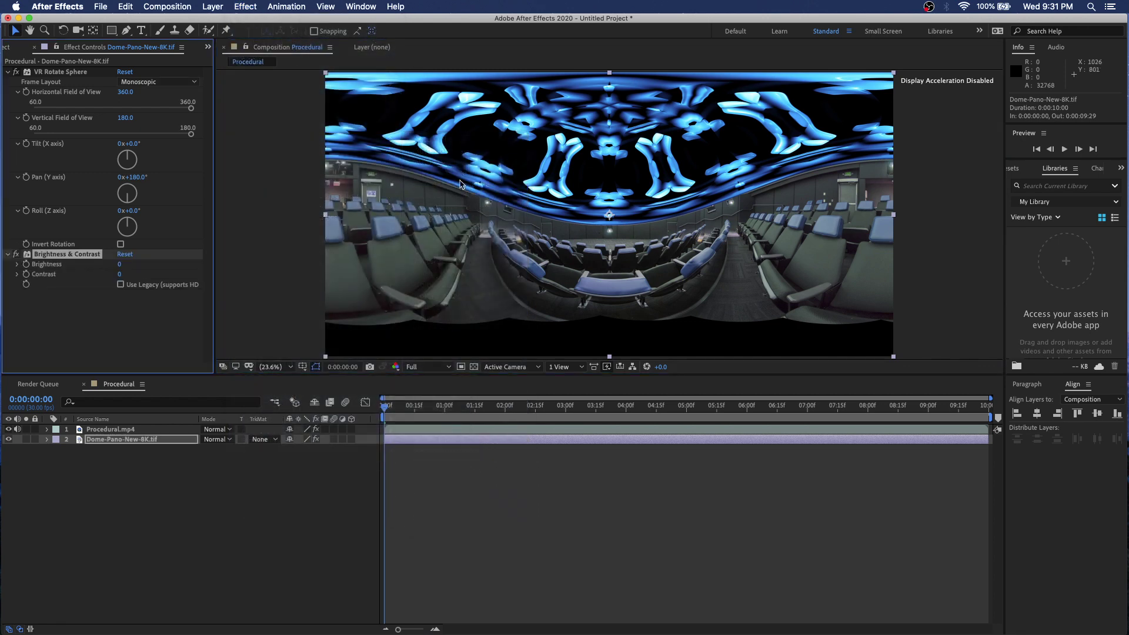
left_click_drag(109, 264, 58, 264)
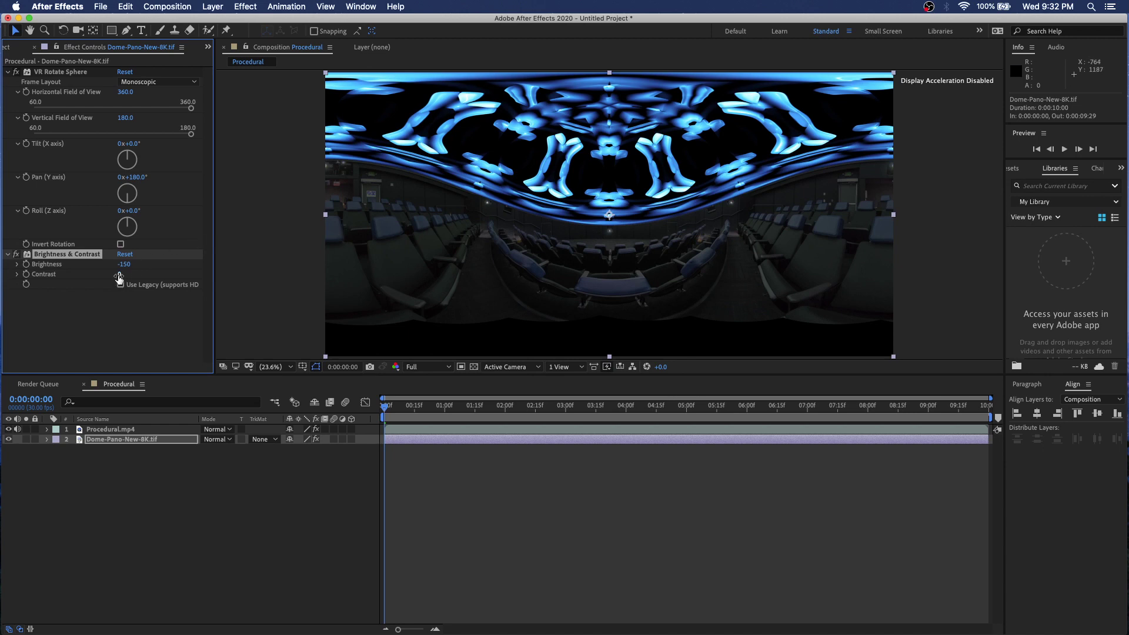
left_click_drag(121, 275, 137, 277)
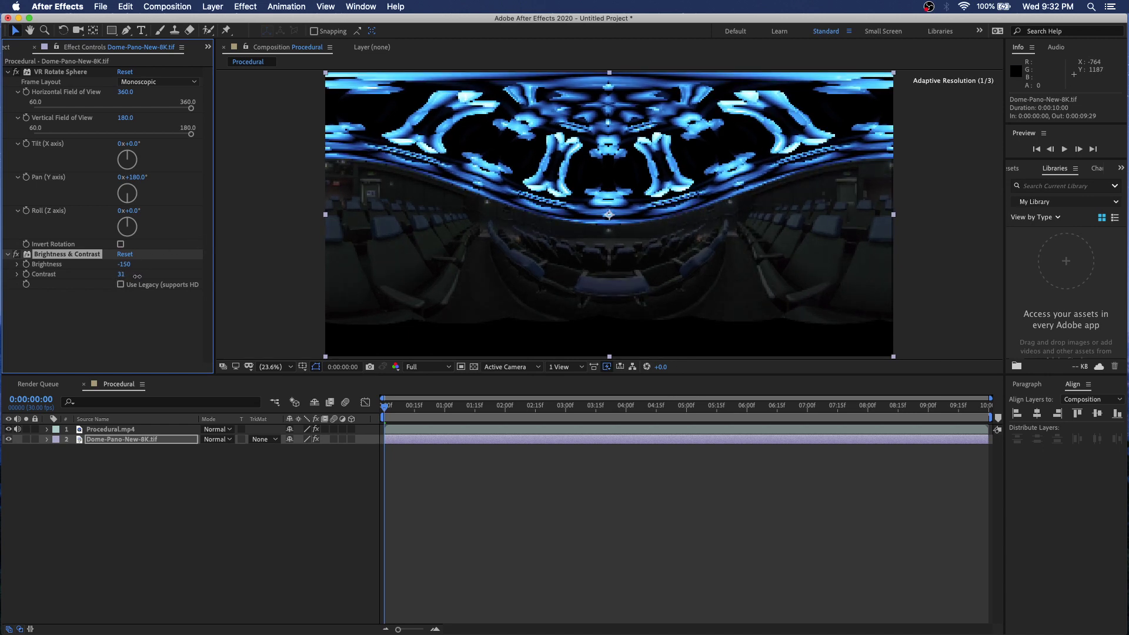
left_click(241, 521)
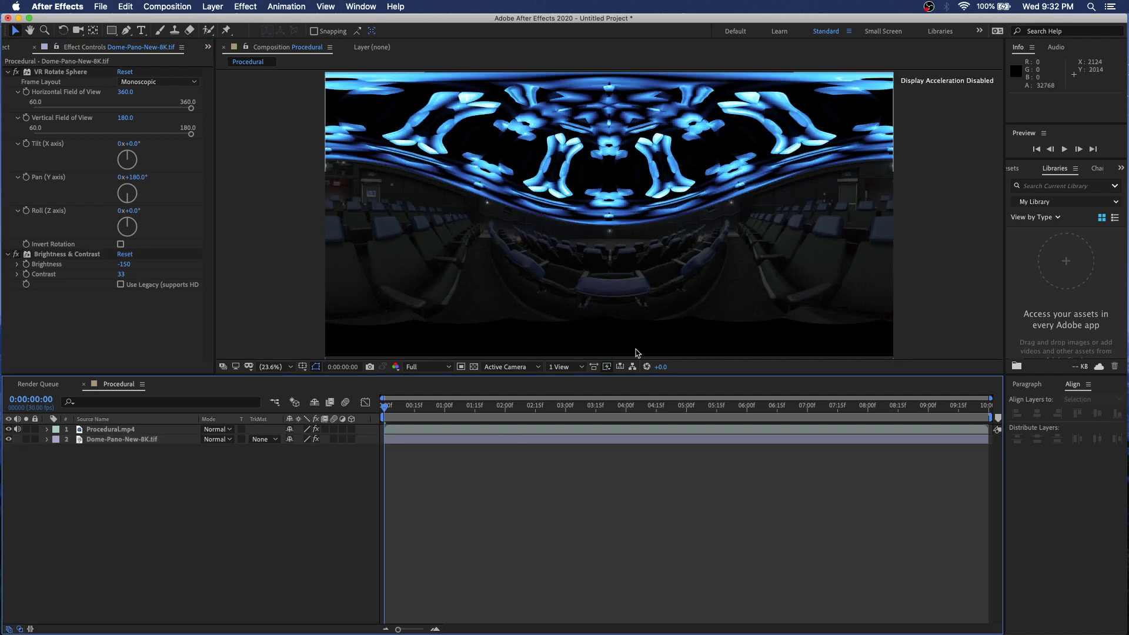
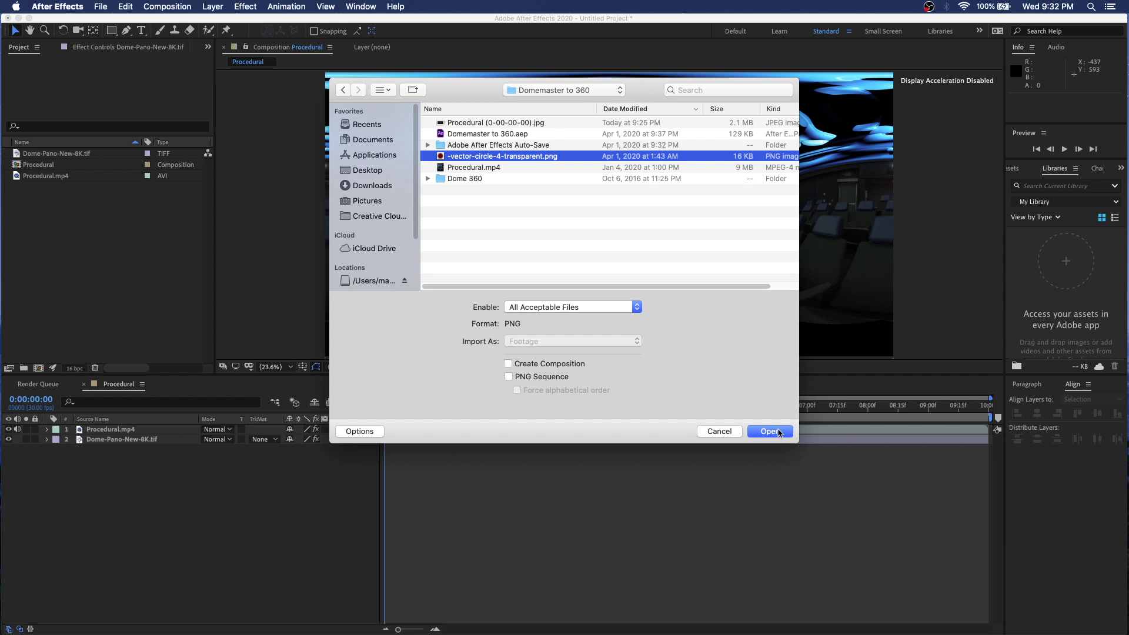
Import -vector-circle-4-transparent.png and add it to the composition between the Procedural.mp4 and Dome-Pano-New-8K.tif layers
left_click(778, 432)
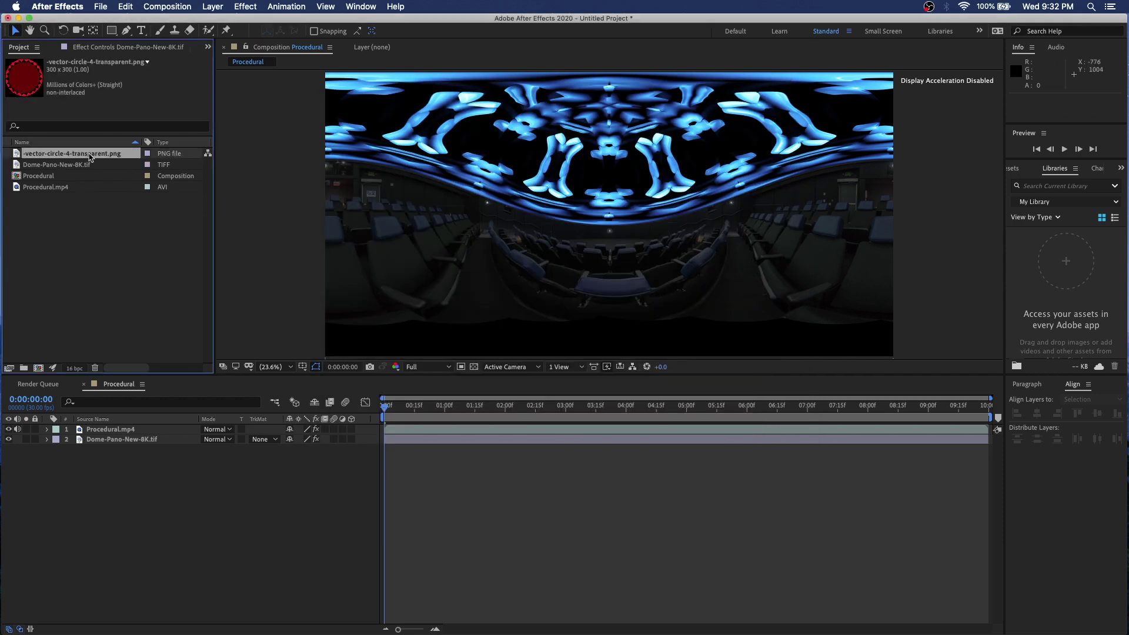
left_click_drag(89, 156, 95, 442)
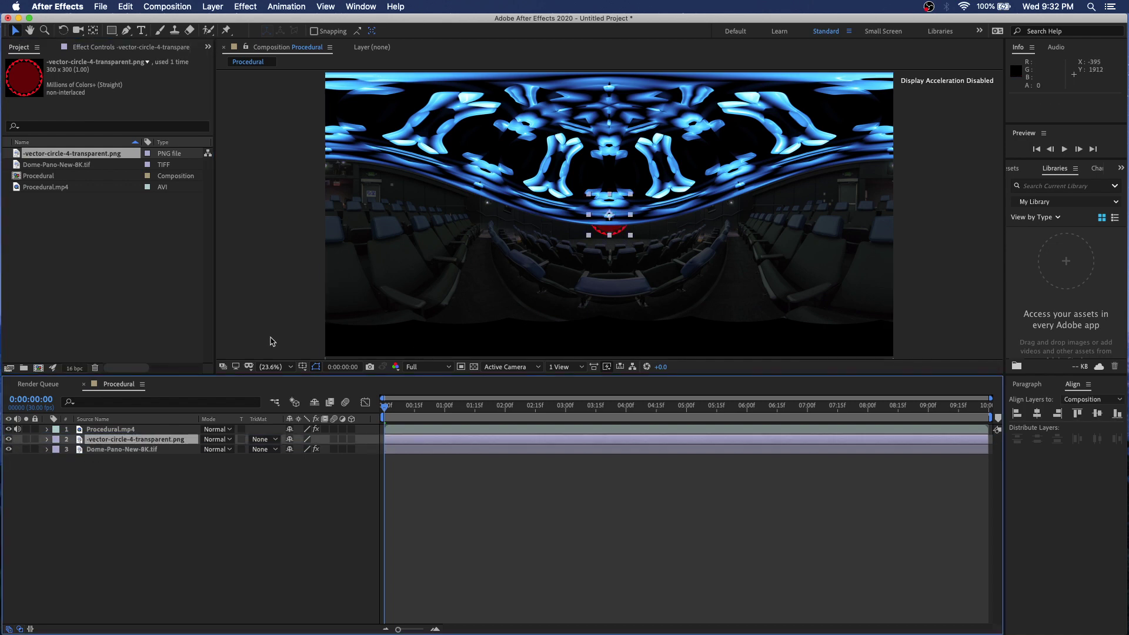
Apply the VR Plane to Sphere effect to the -vector-circle-4-transparent.png layer
left_click(239, 7)
mouse_move(300, 319)
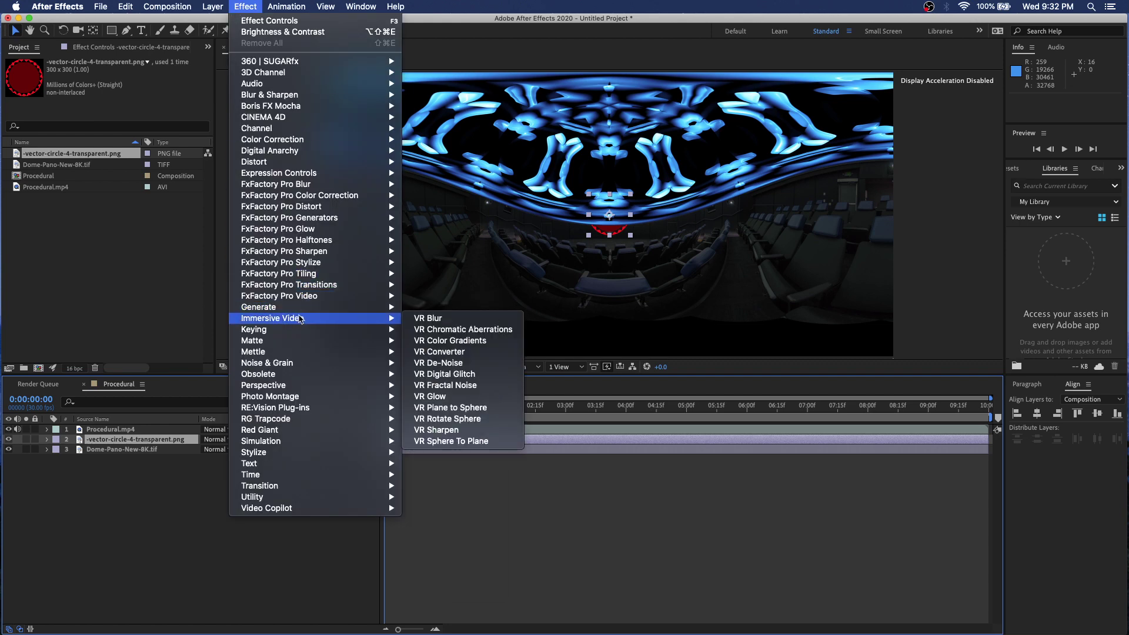
mouse_move(389, 333)
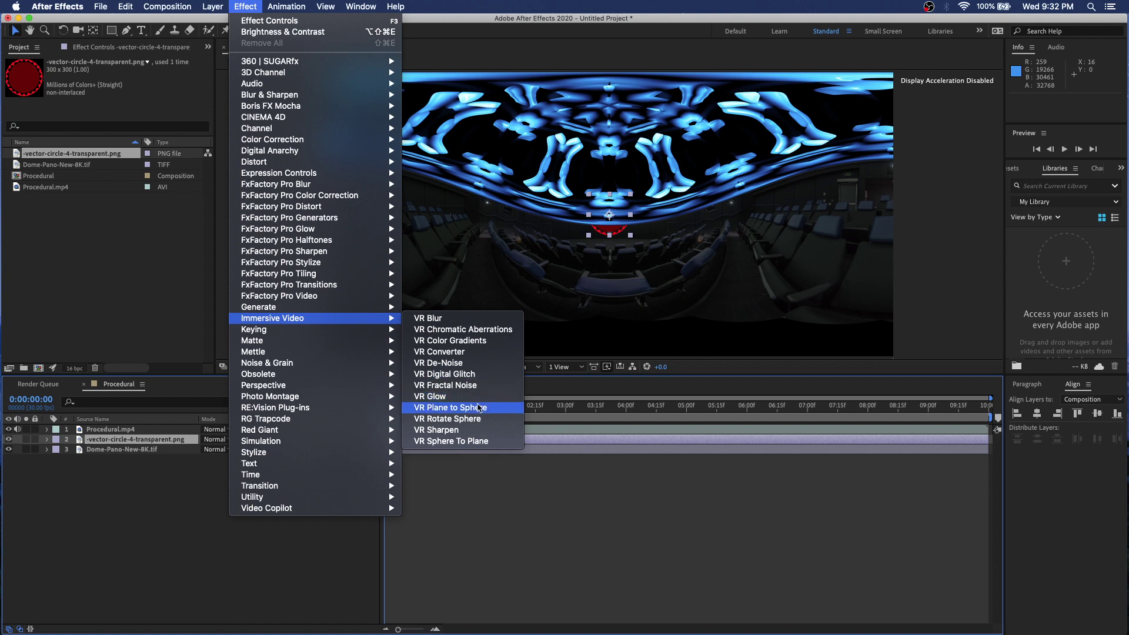
left_click(446, 409)
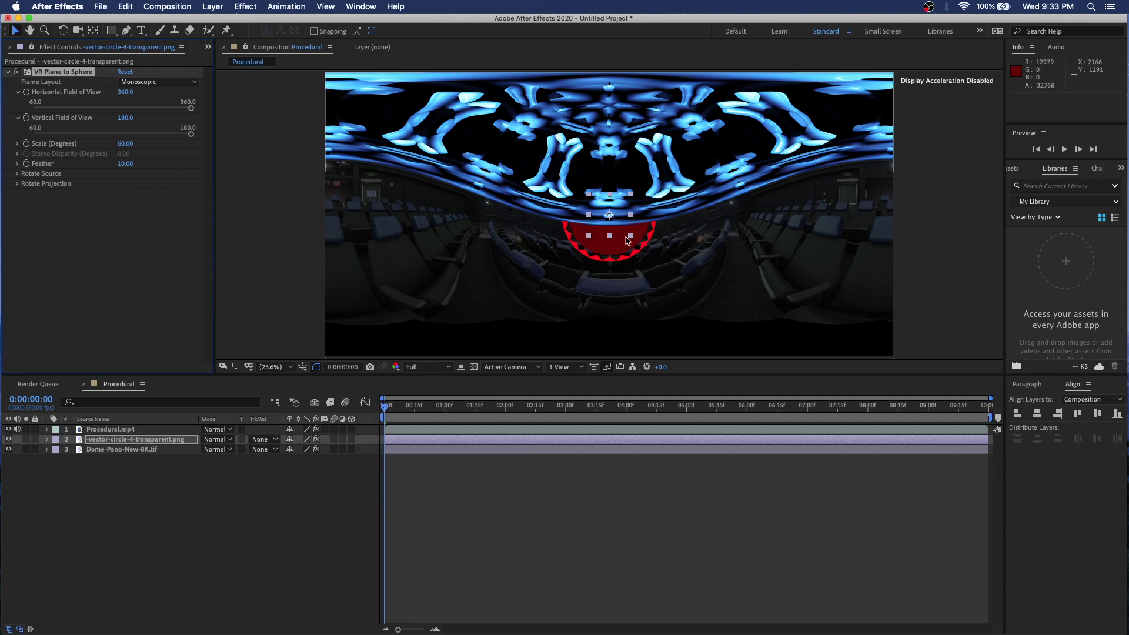
left_click(647, 262)
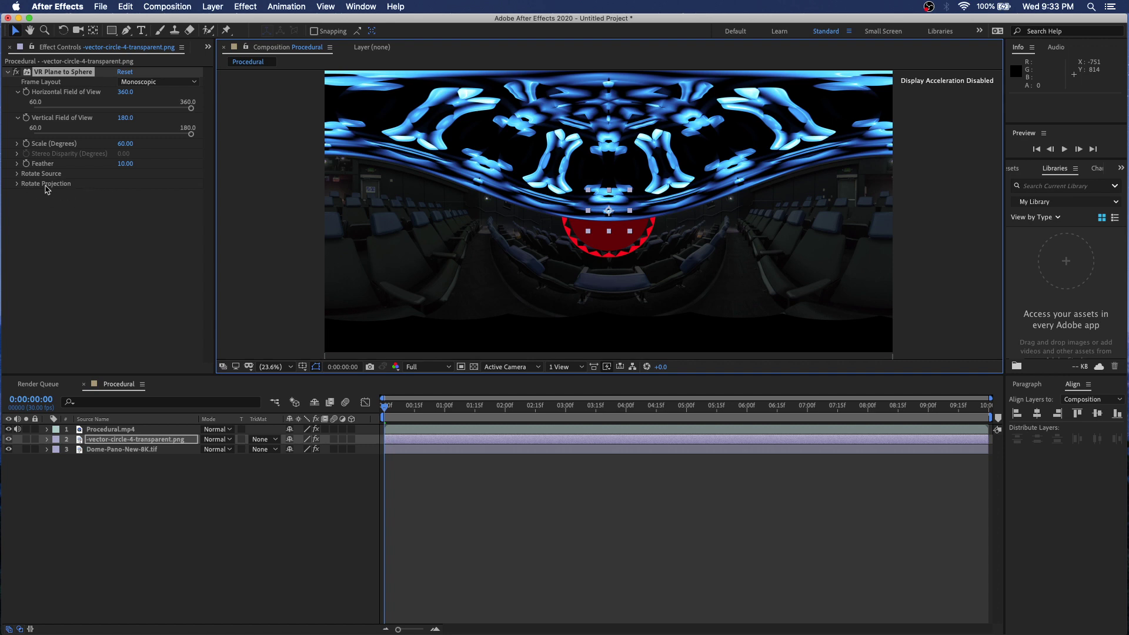
Try a Source Pan (Y axis) of 107° in the circle layer's VR Plane to Sphere effect, and undo it
left_click(17, 174)
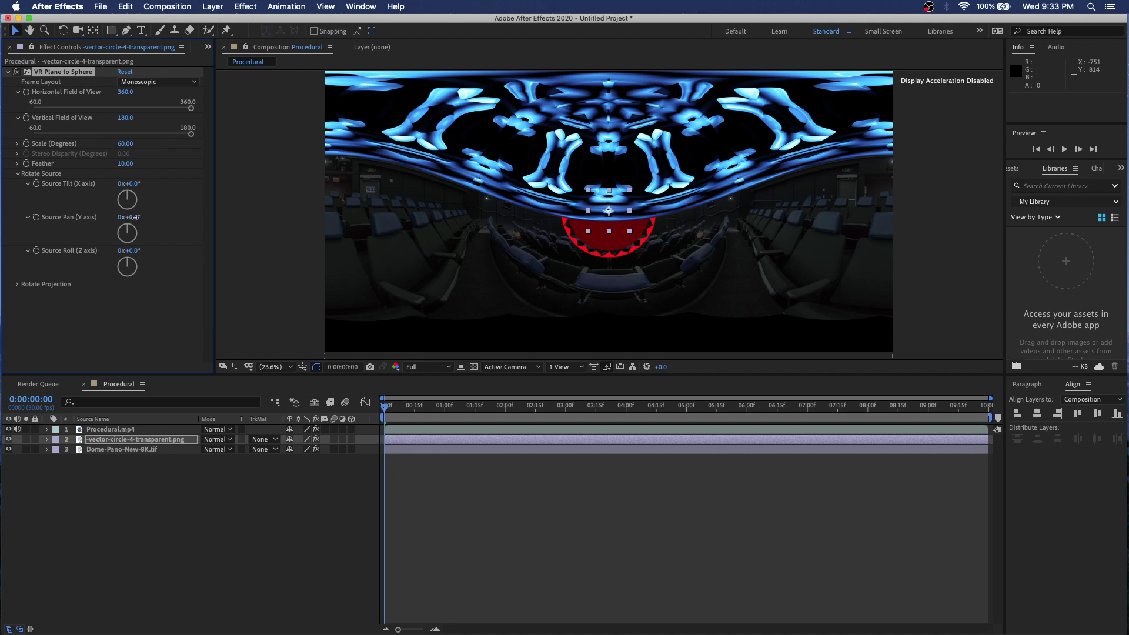
mouse_move(134, 217)
left_mouse_down()
mouse_move(211, 224)
mouse_move(126, 220)
mouse_move(136, 222)
left_mouse_up()
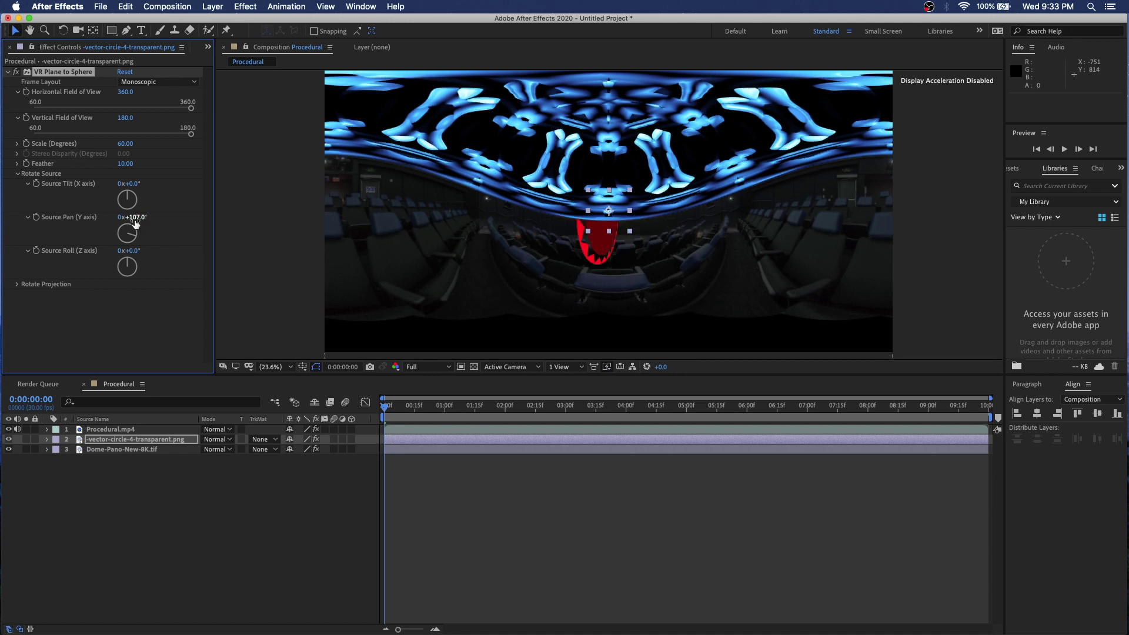
key("super+z")
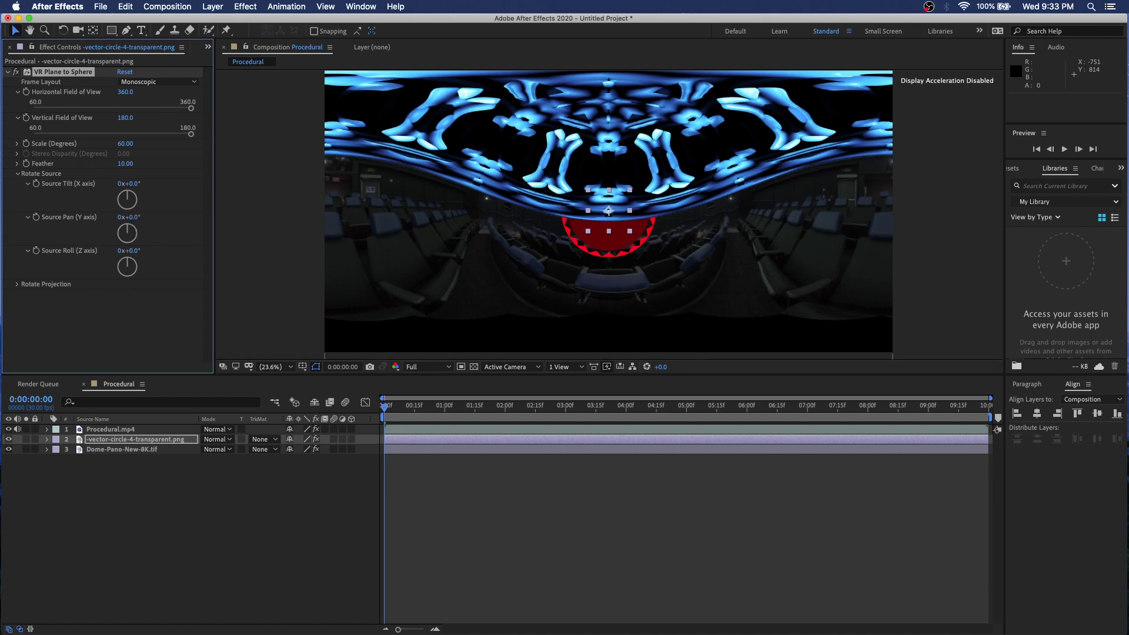
Set the Projection Tilt (X axis) of the circle layer's VR Plane to Sphere effect to 90°, placing it at the panorama's bottom pole
left_click(19, 285)
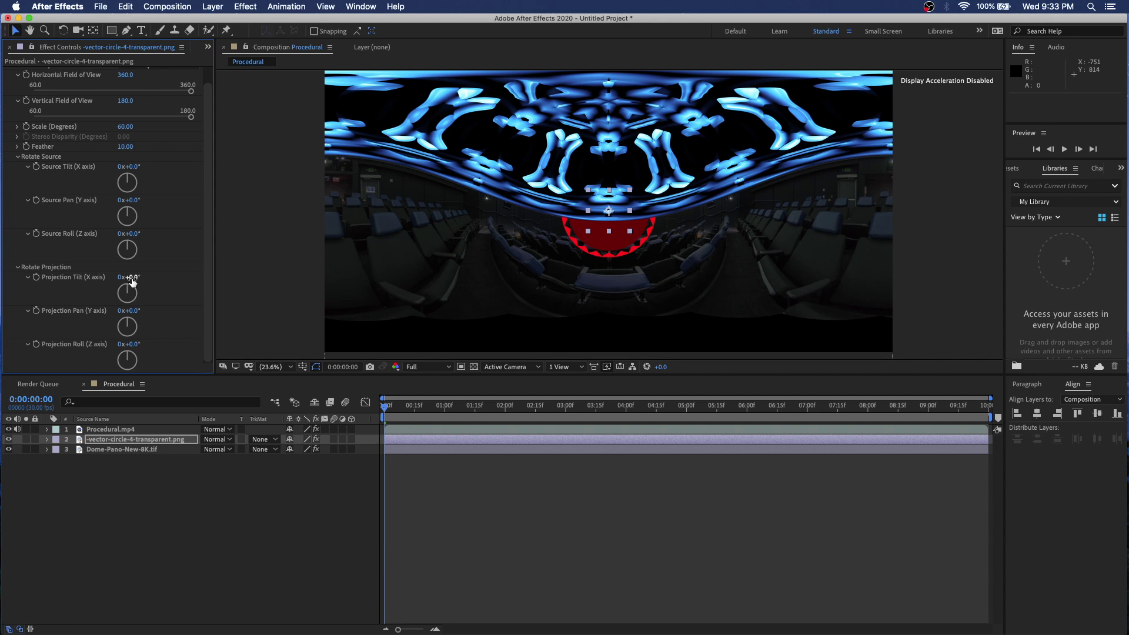
left_click_drag(133, 278, 163, 281)
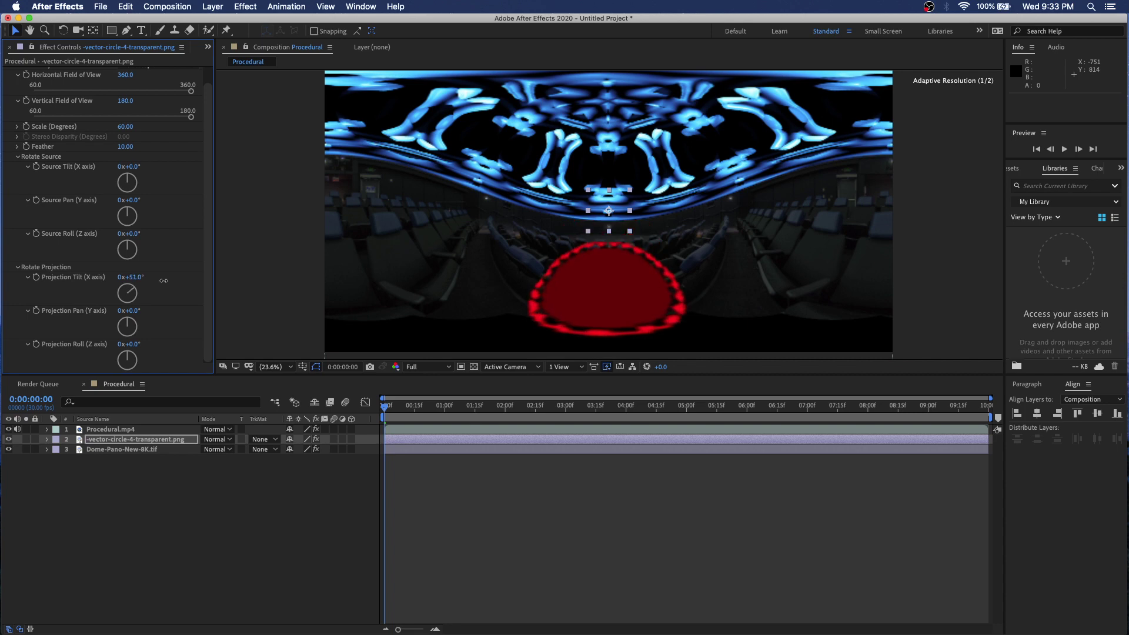
left_click(130, 277)
type("64")
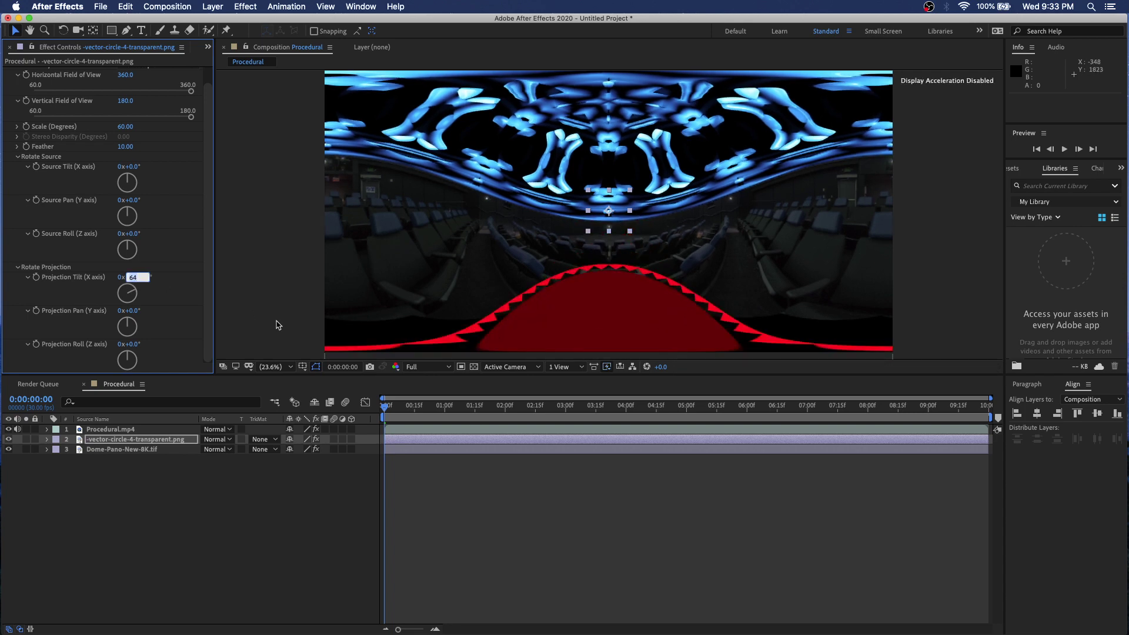
key("BackSpace")
key("BackSpace")
type("90")
key("Return")
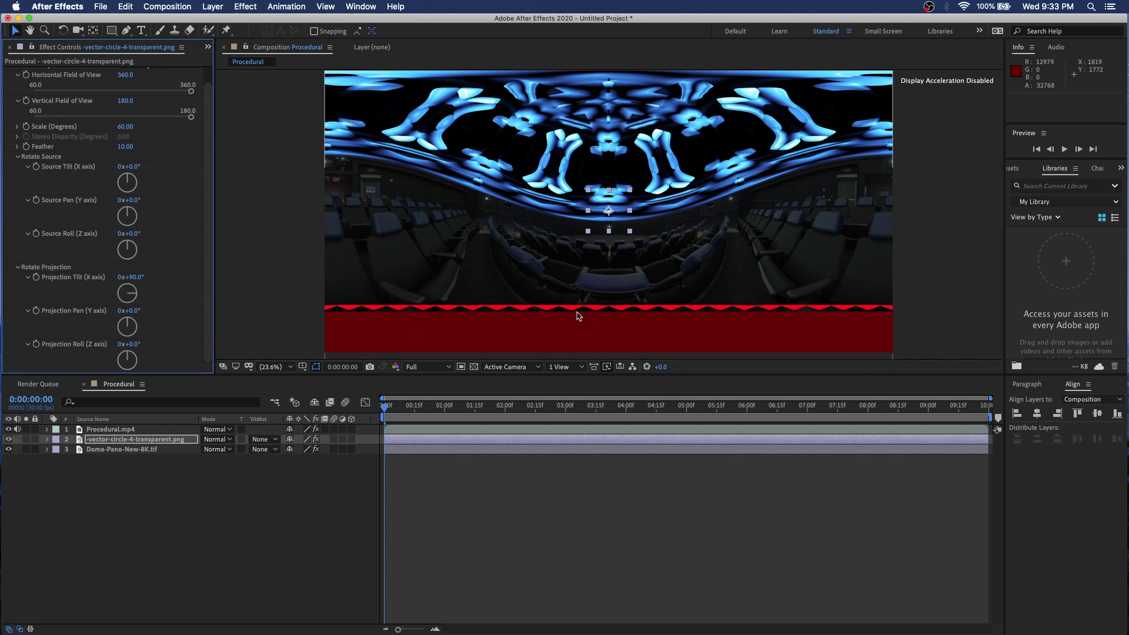
left_click(313, 487)
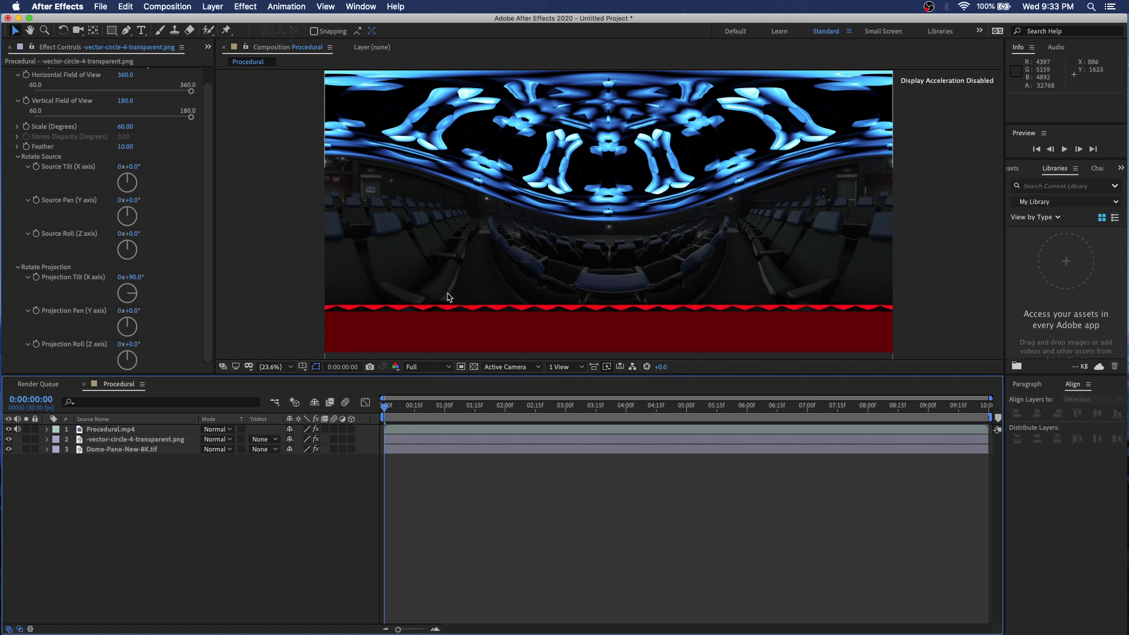
Save the current frame through the render queue with the JPEG Sequence output format, and render it
left_click(187, 8)
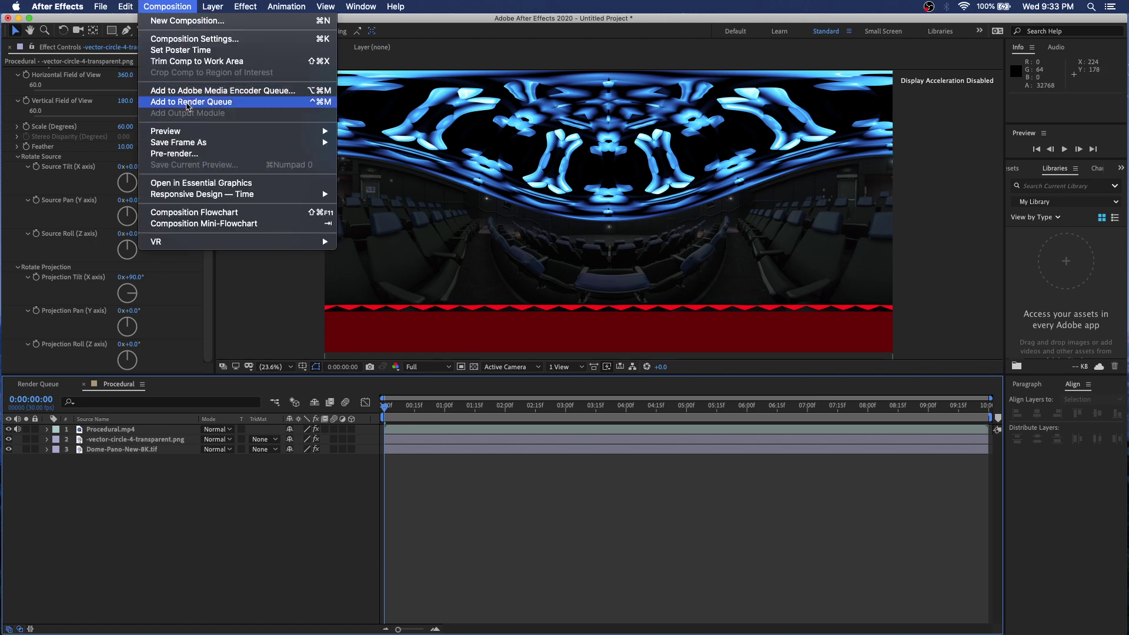
mouse_move(240, 142)
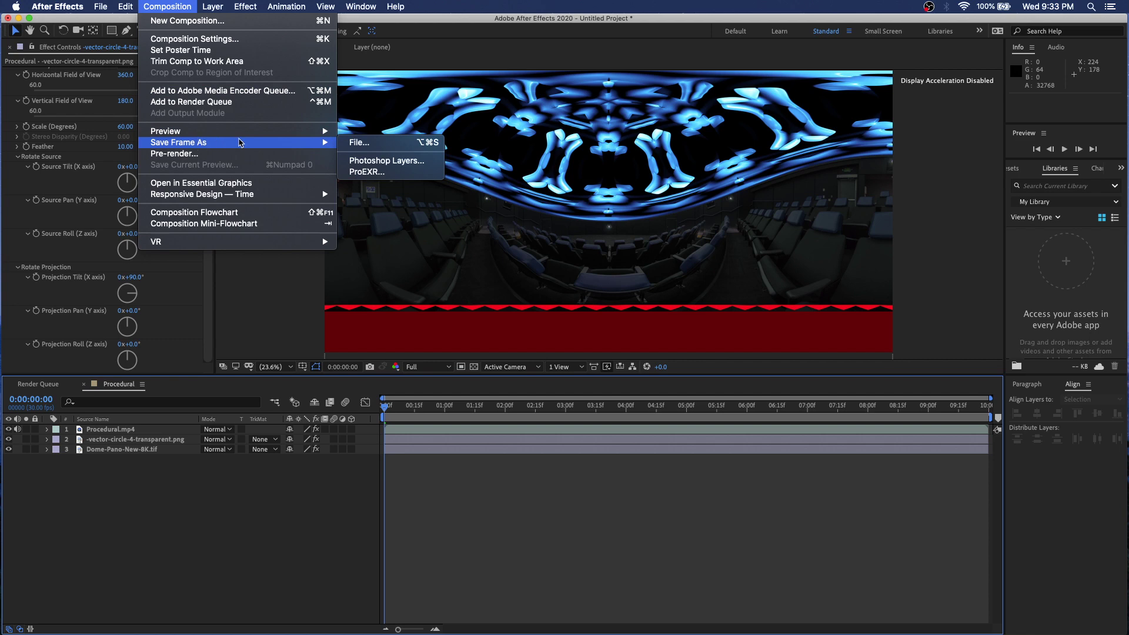
left_click(364, 145)
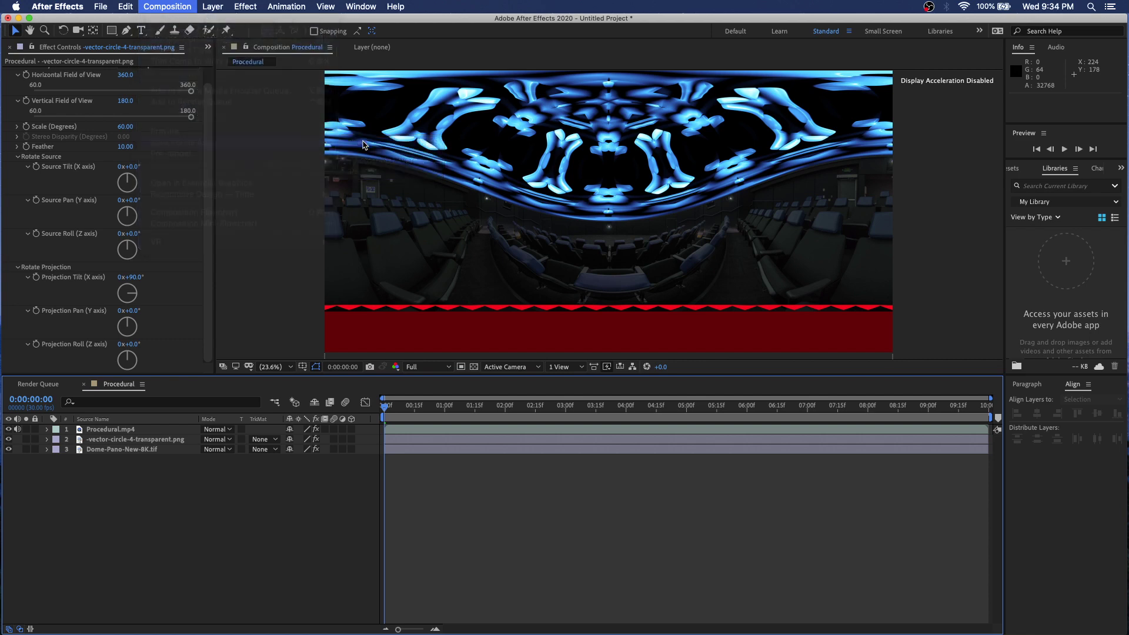
left_click(93, 491)
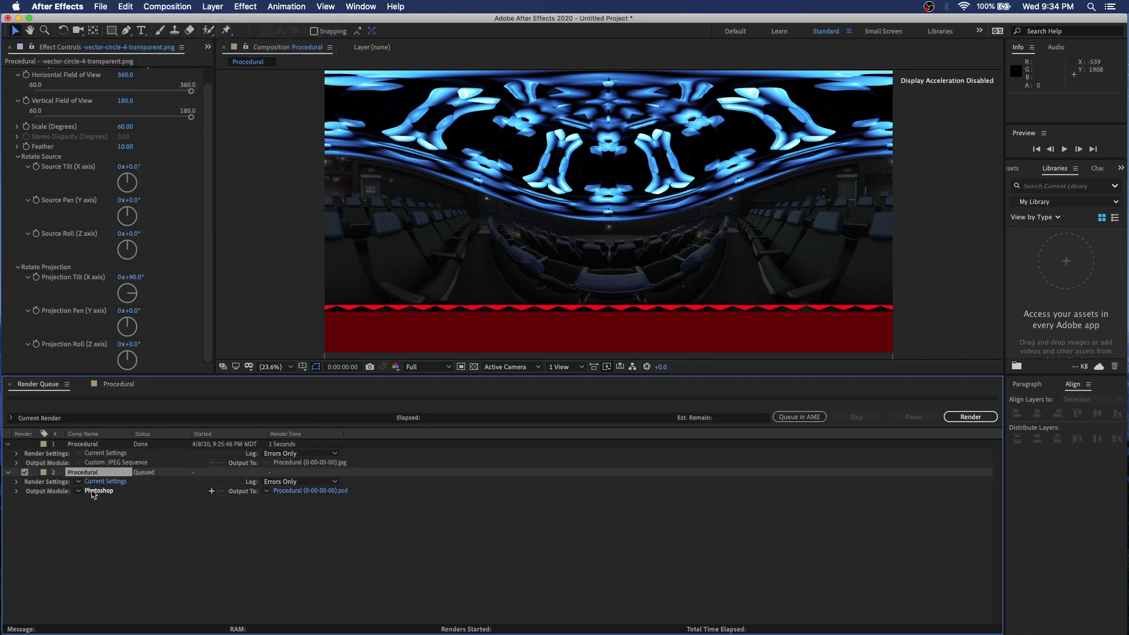
left_click(217, 151)
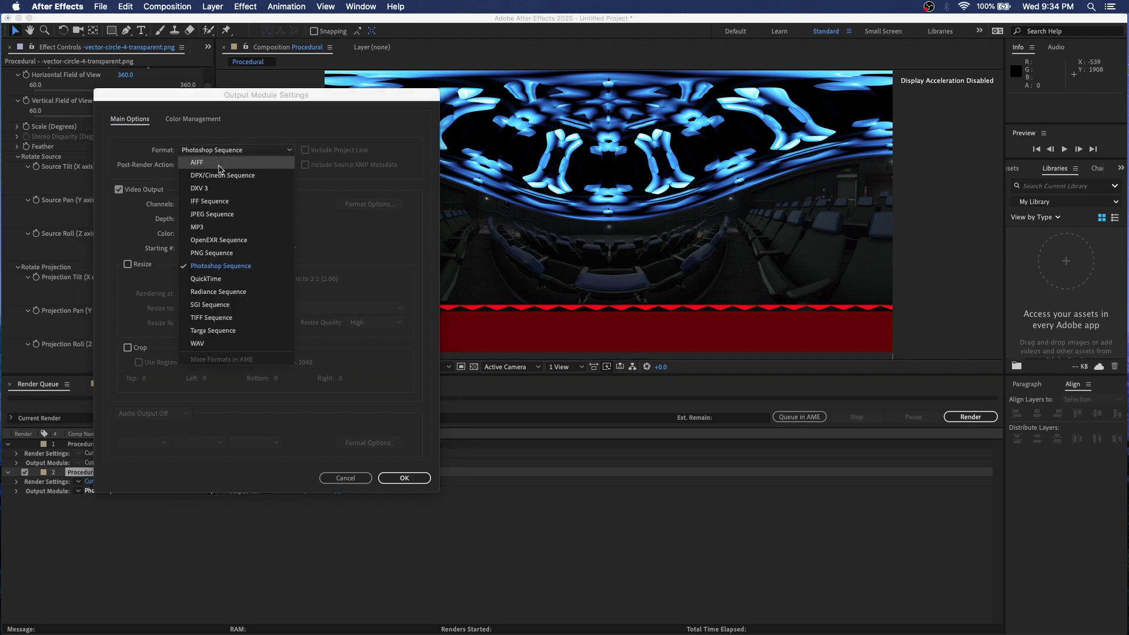
left_click(218, 214)
left_click(404, 478)
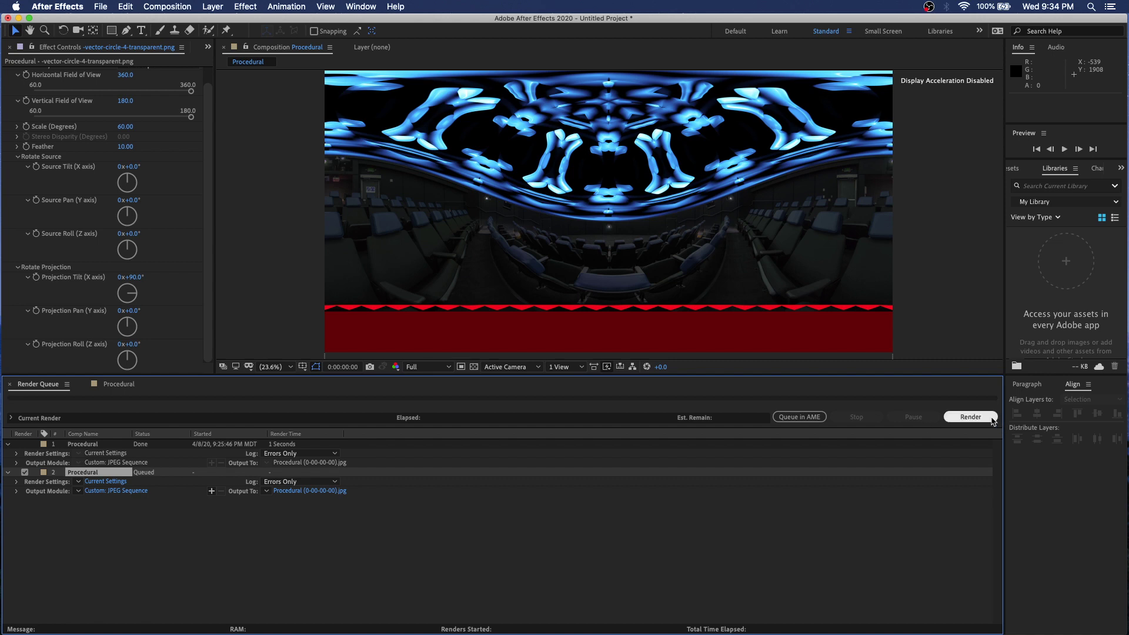
left_click(971, 417)
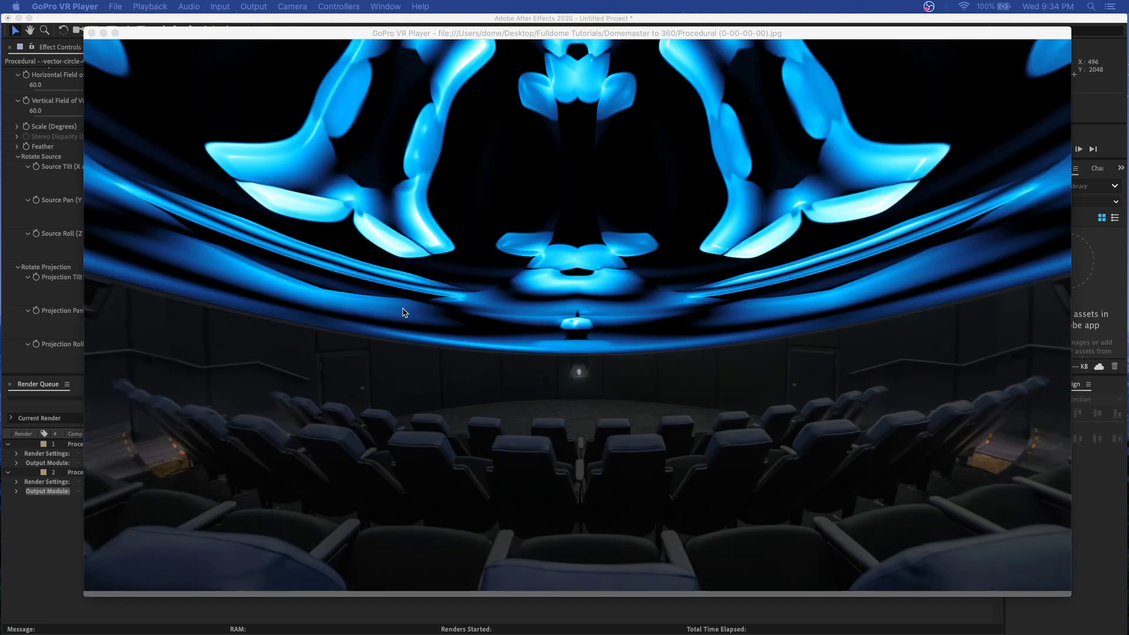
In GoPro VR Player, look around the rendered 360 frame to examine the floor circle, the seats and the dome edge, and close it
left_click_drag(616, 333, 358, 326)
left_click_drag(678, 361, 562, 327)
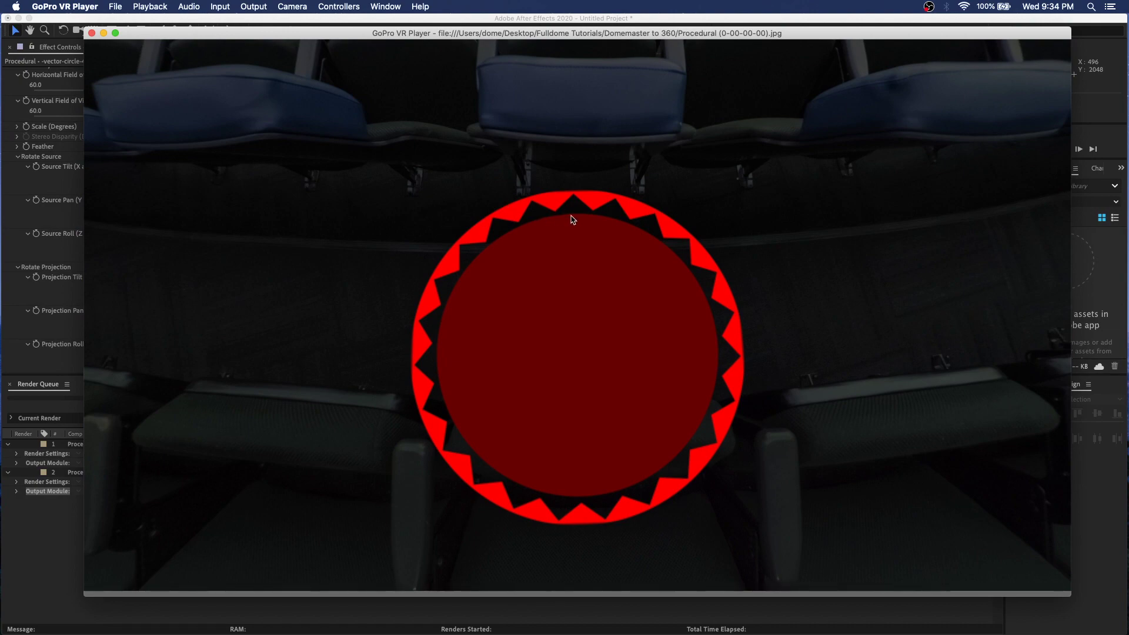
left_click_drag(573, 215, 563, 429)
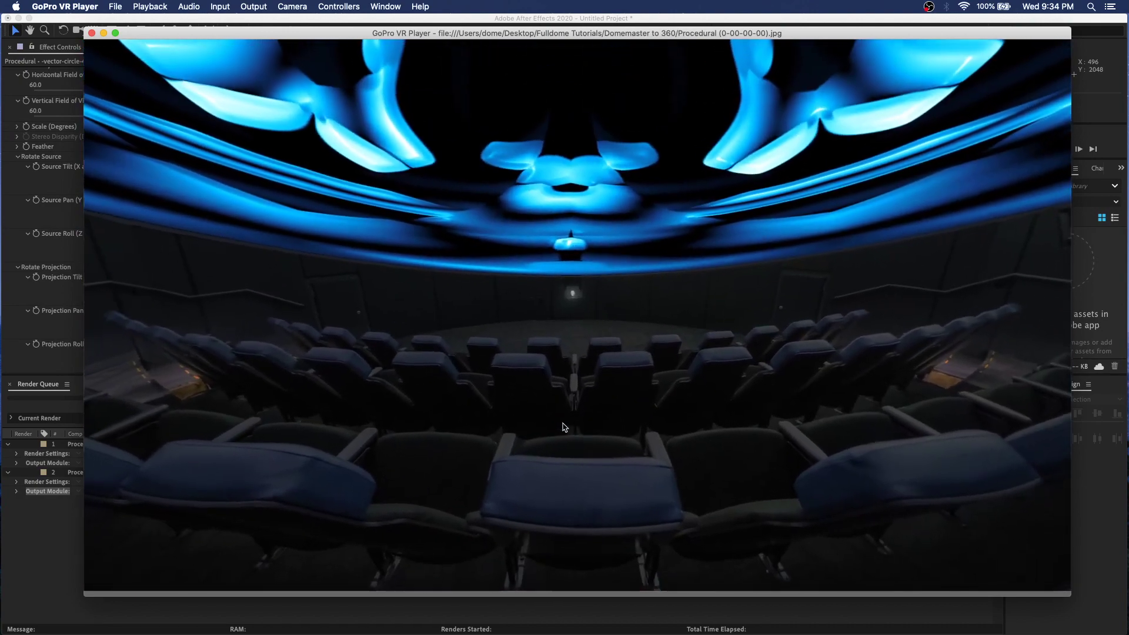
left_click_drag(497, 360, 562, 409)
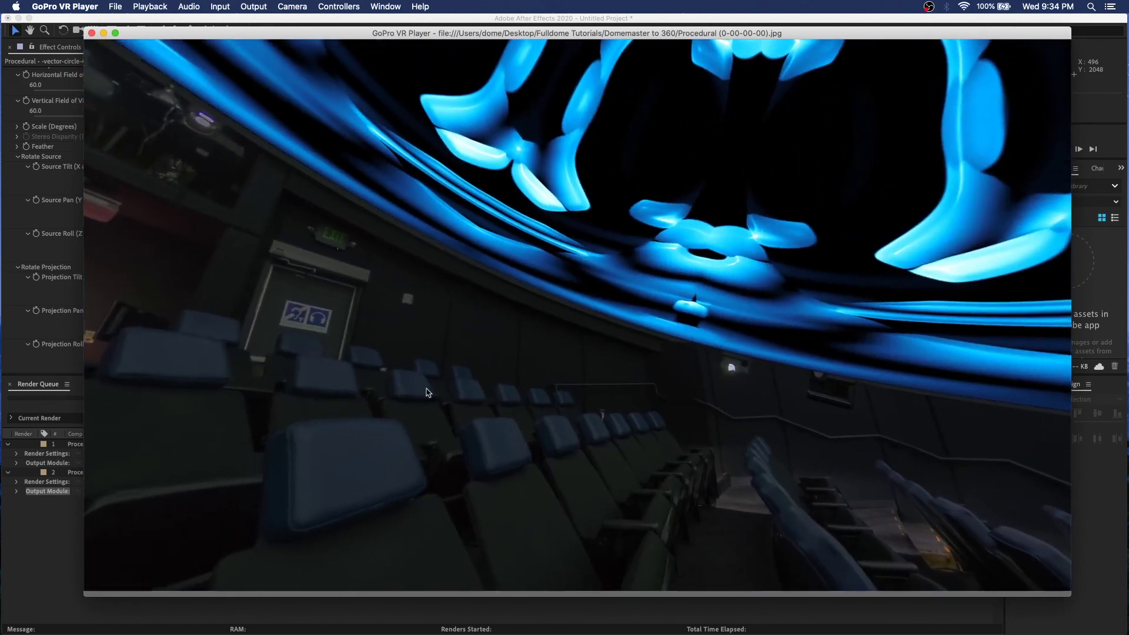
left_click_drag(366, 379, 477, 389)
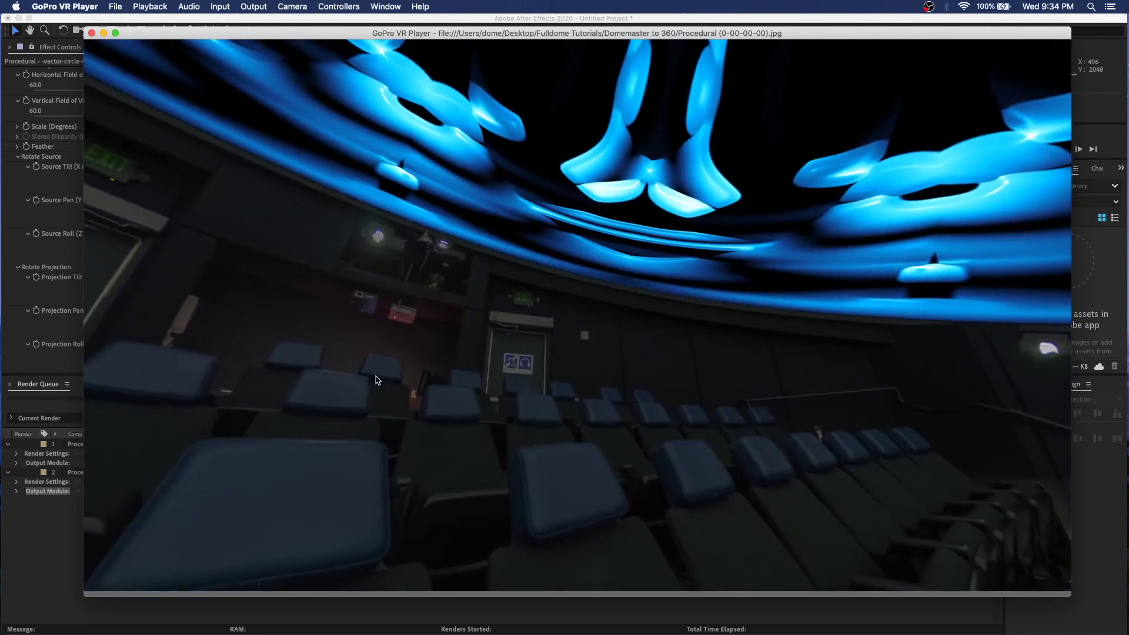
left_click_drag(377, 380, 474, 353)
left_click_drag(333, 350, 614, 417)
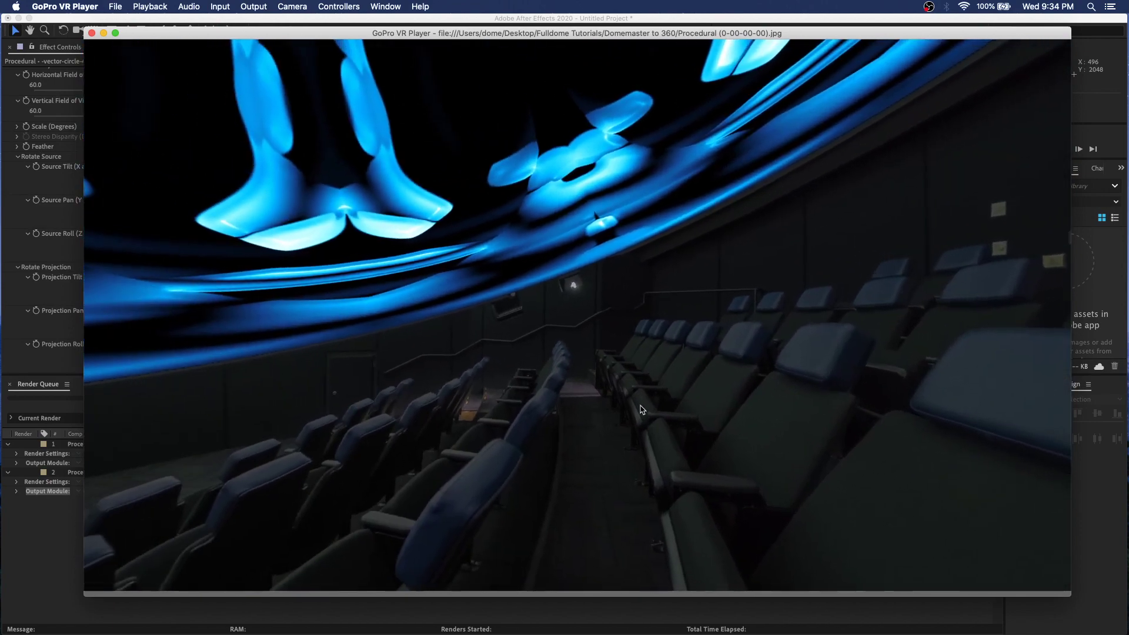
left_click_drag(357, 417, 593, 224)
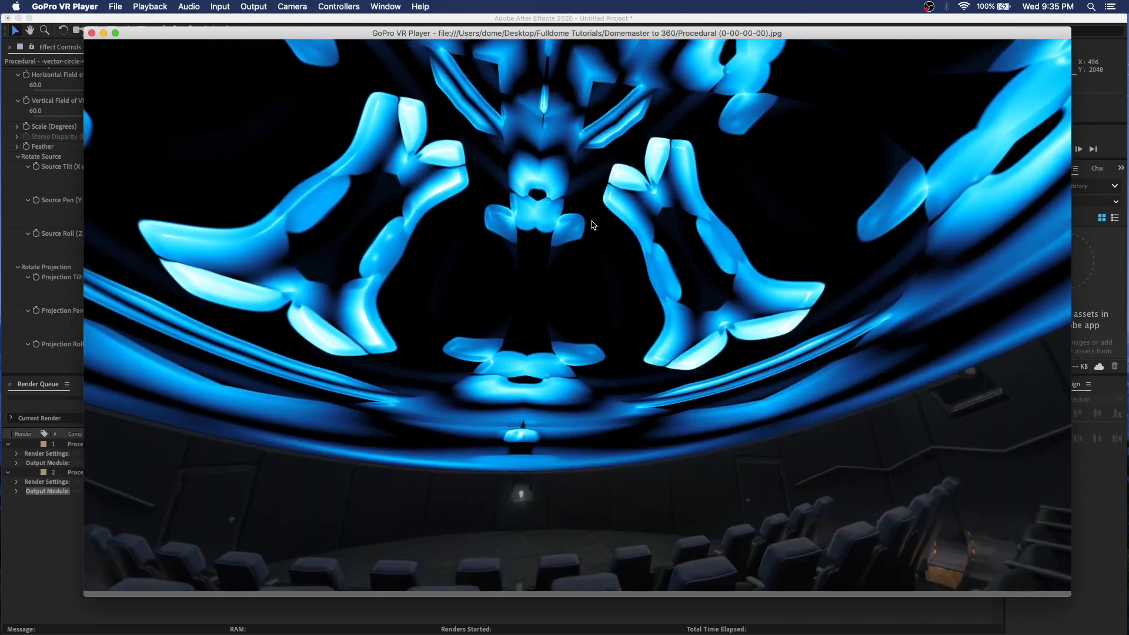
left_click(91, 33)
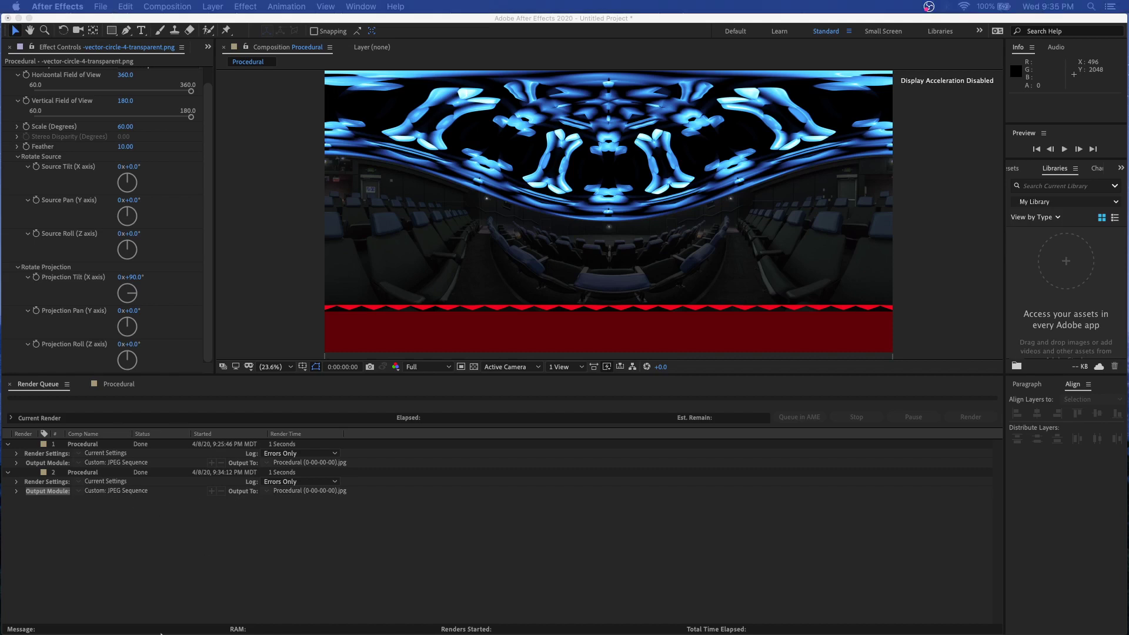
Bring back the Procedural composition's timeline in After Effects, and launch Adobe Media Encoder 2020
left_click(65, 452)
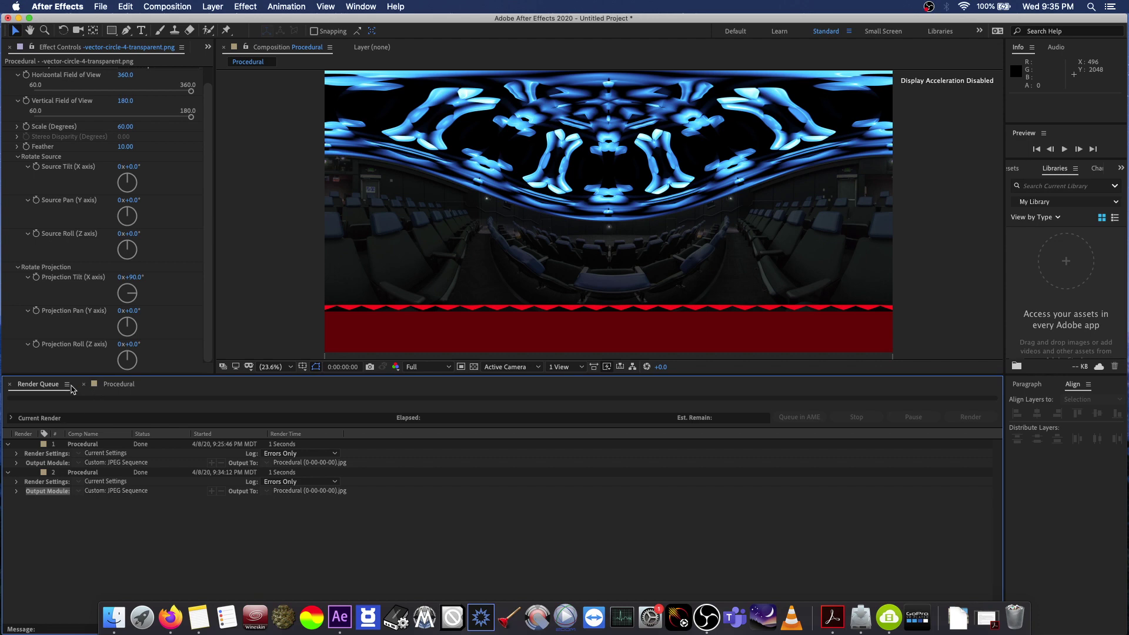
left_click(121, 388)
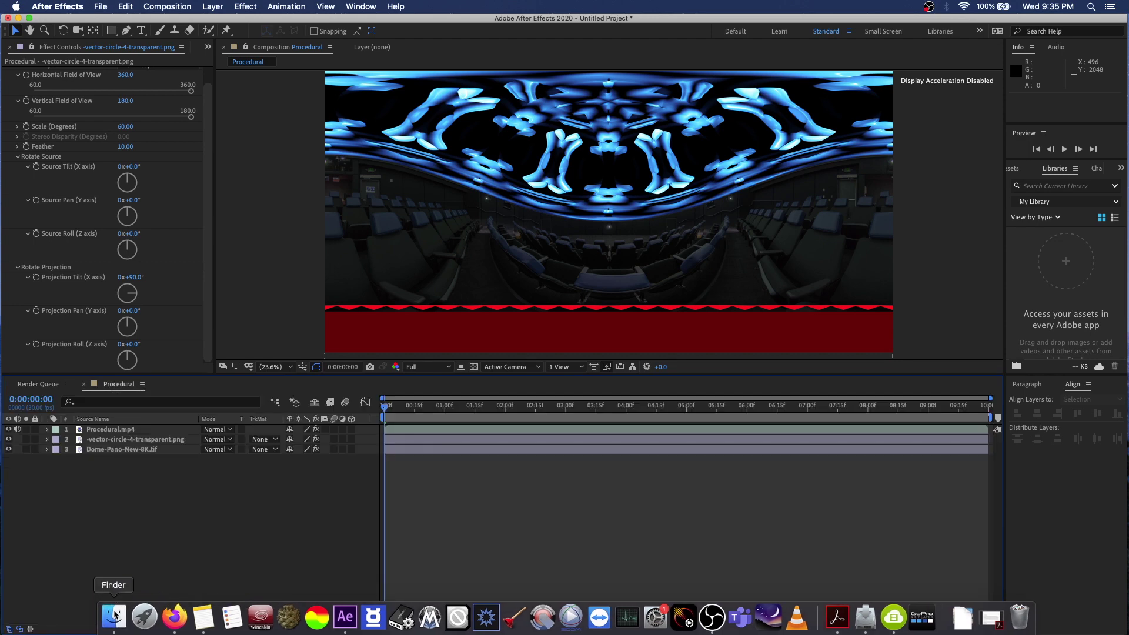
left_click(143, 618)
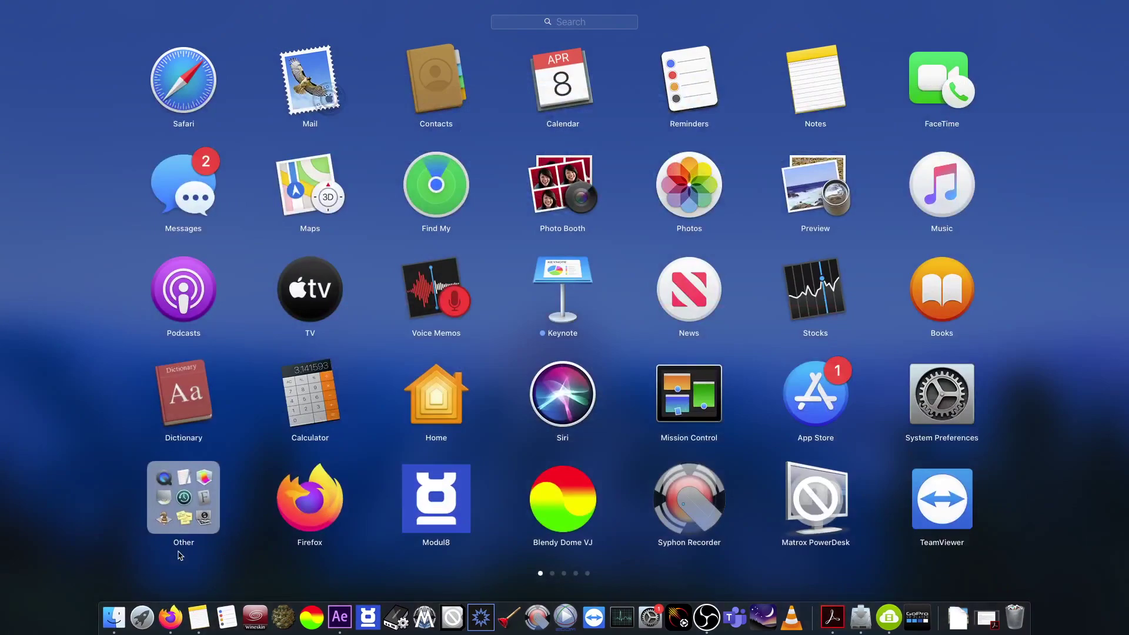
type("media")
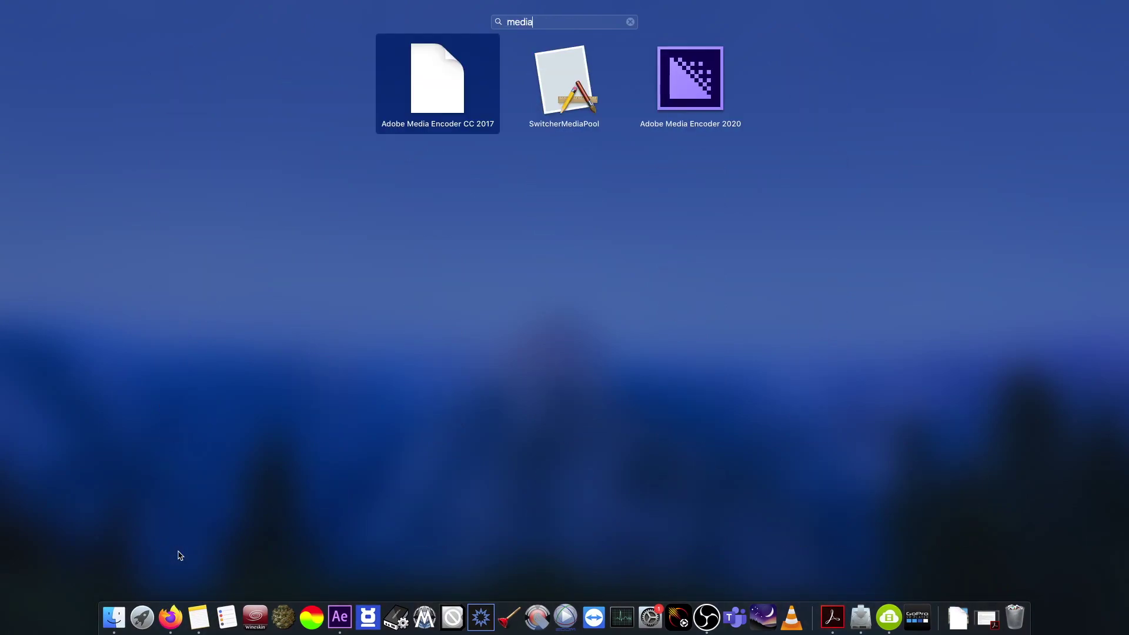
key("Right")
key("Right")
key("Return")
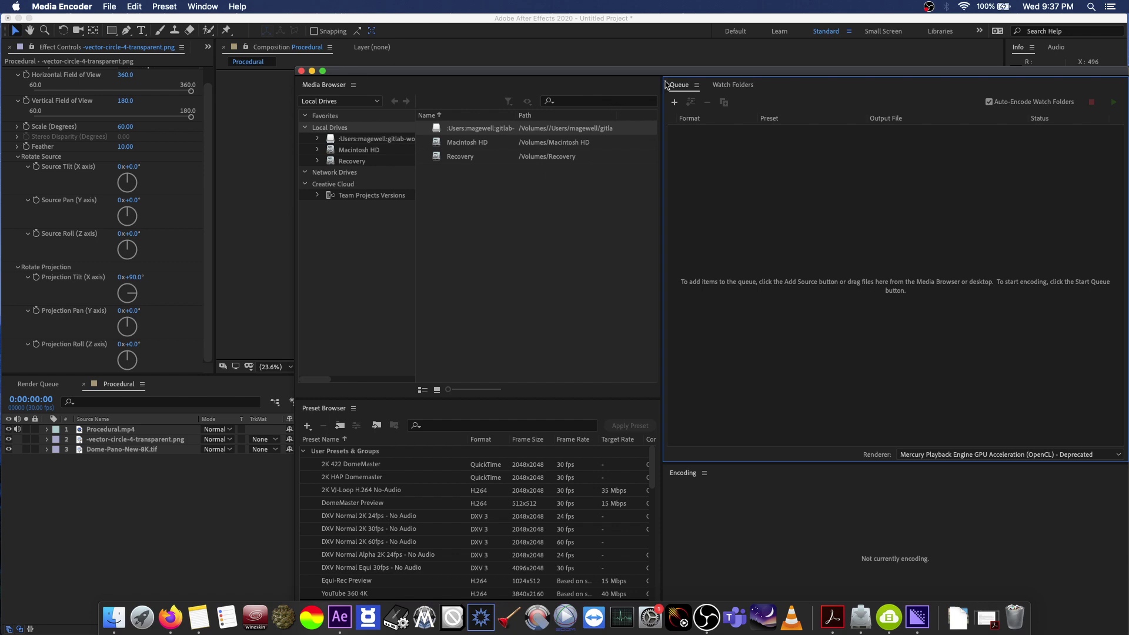
left_click_drag(675, 76, 588, 41)
In After Effects, save the project as "Domemaster to 360 VR" in the Domemaster to 360 folder
left_click(165, 23)
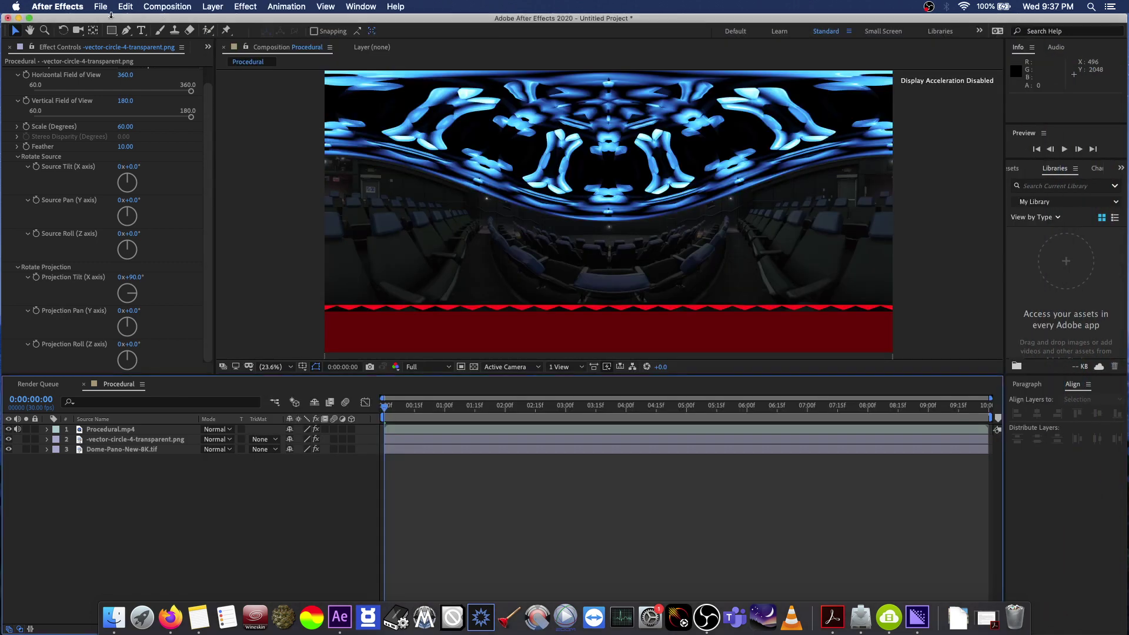
left_click(105, 8)
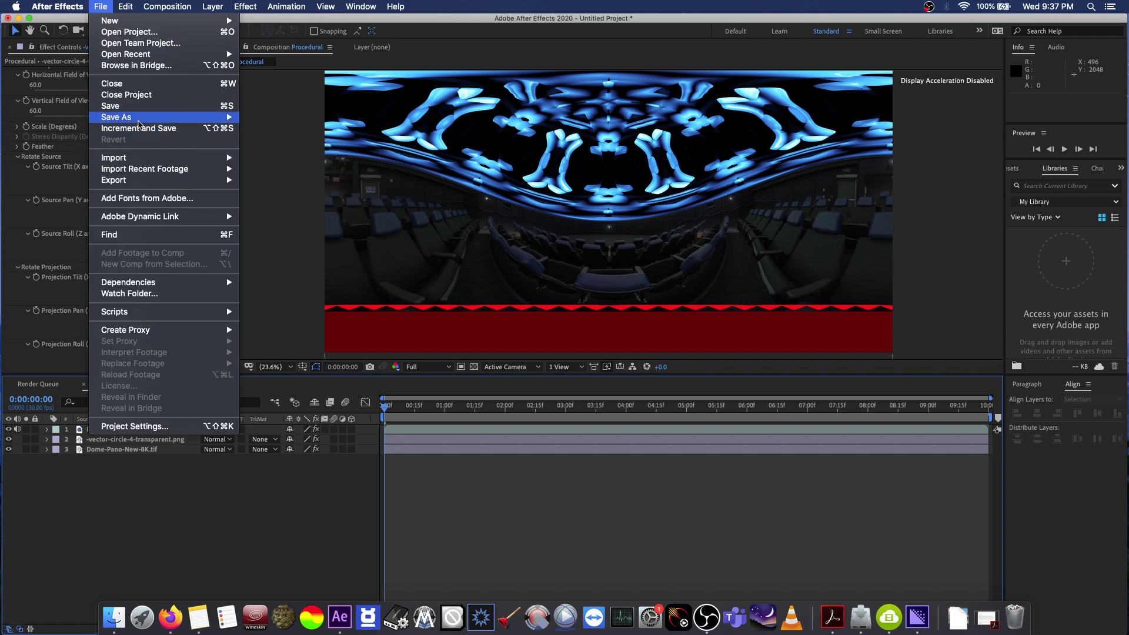
mouse_move(200, 118)
left_click(281, 119)
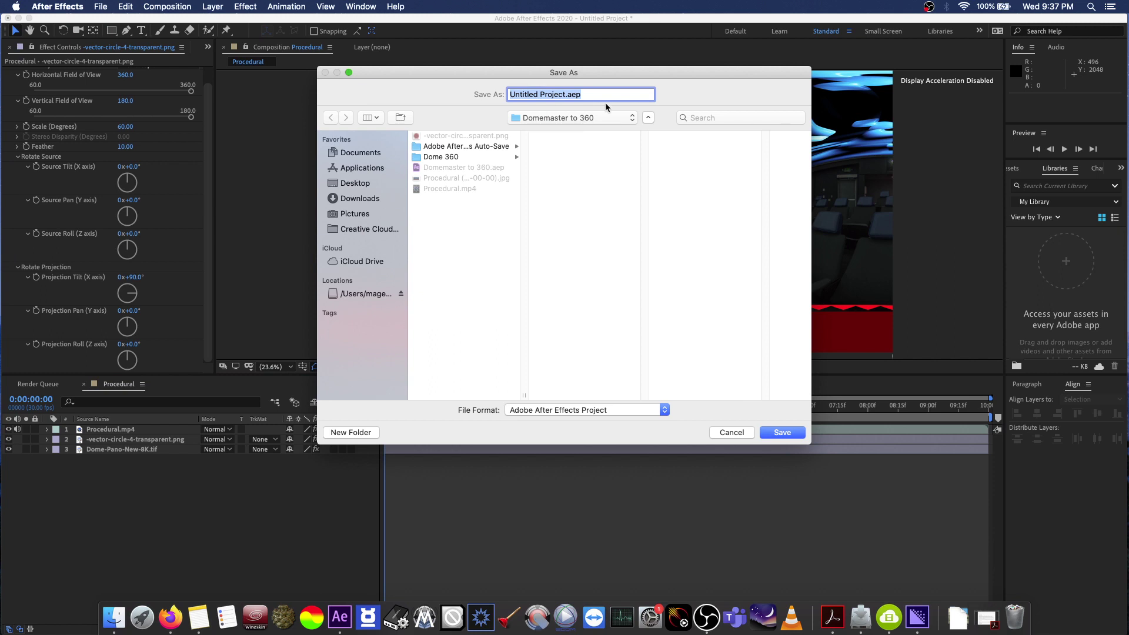
type("Domemaster to 360 VR")
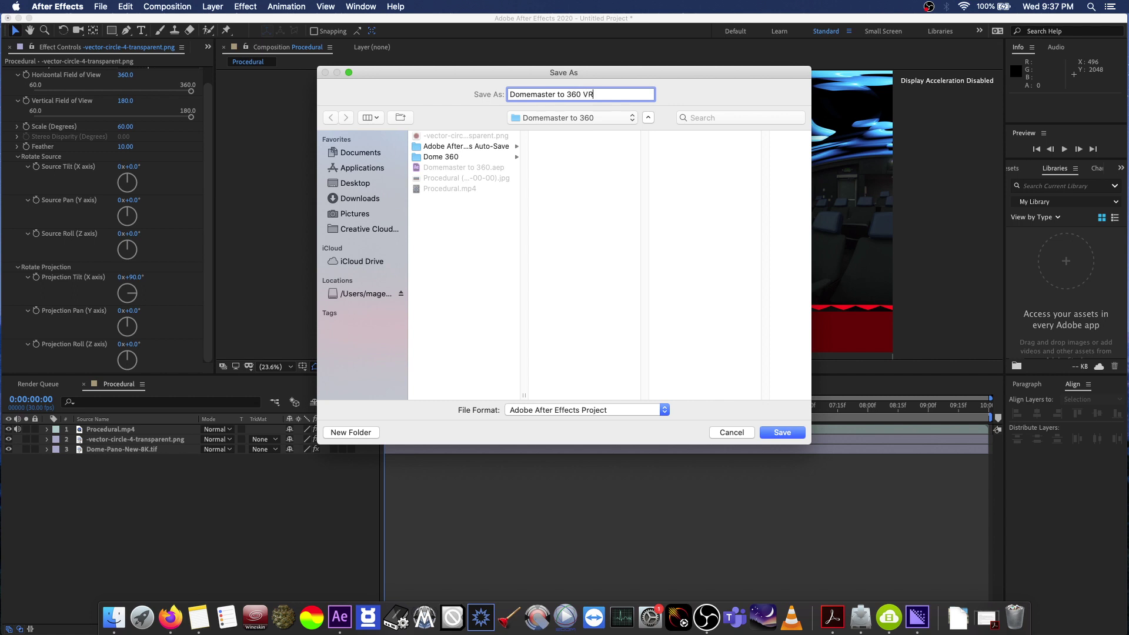
key("Return")
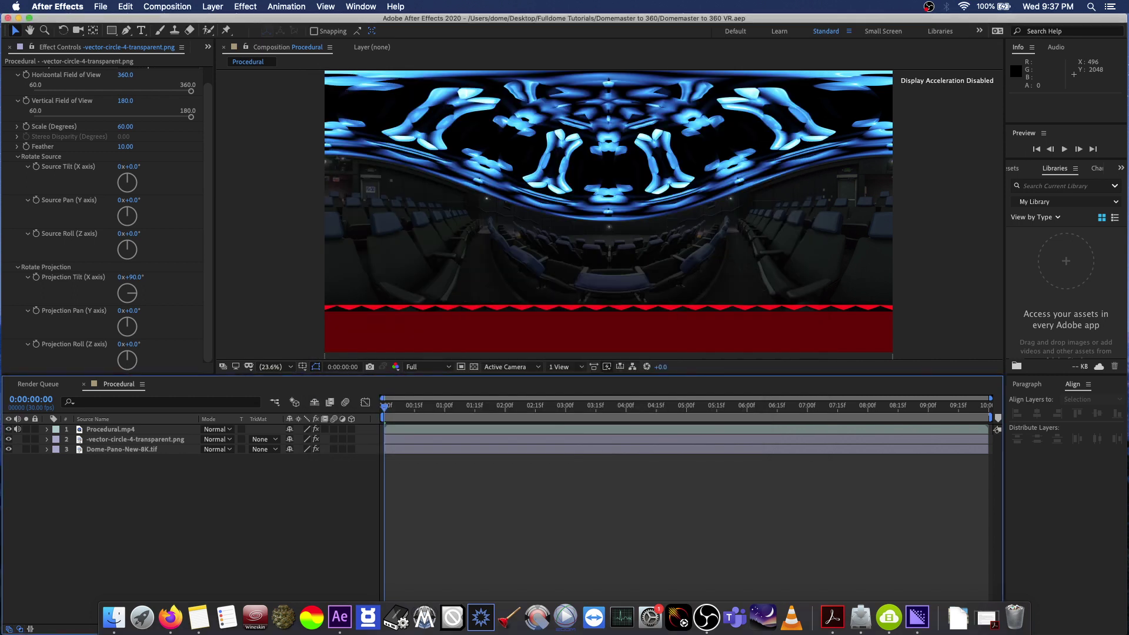
In Media Encoder, add the Procedural composition from the Domemaster to 360 VR project to the encoding queue
key("super+Tab")
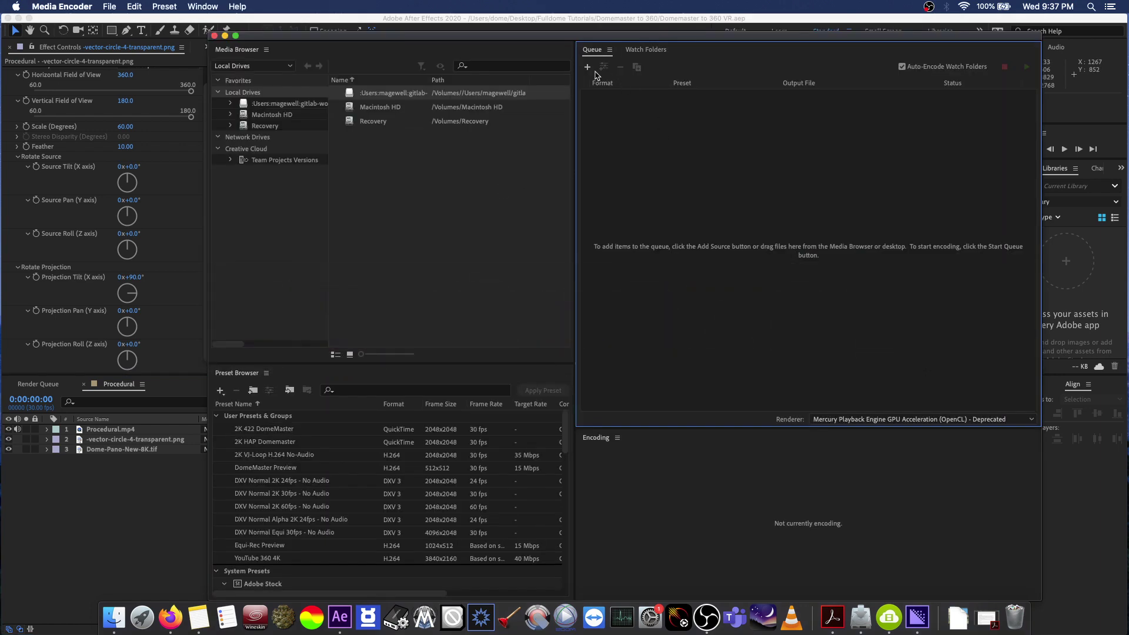
left_click(588, 67)
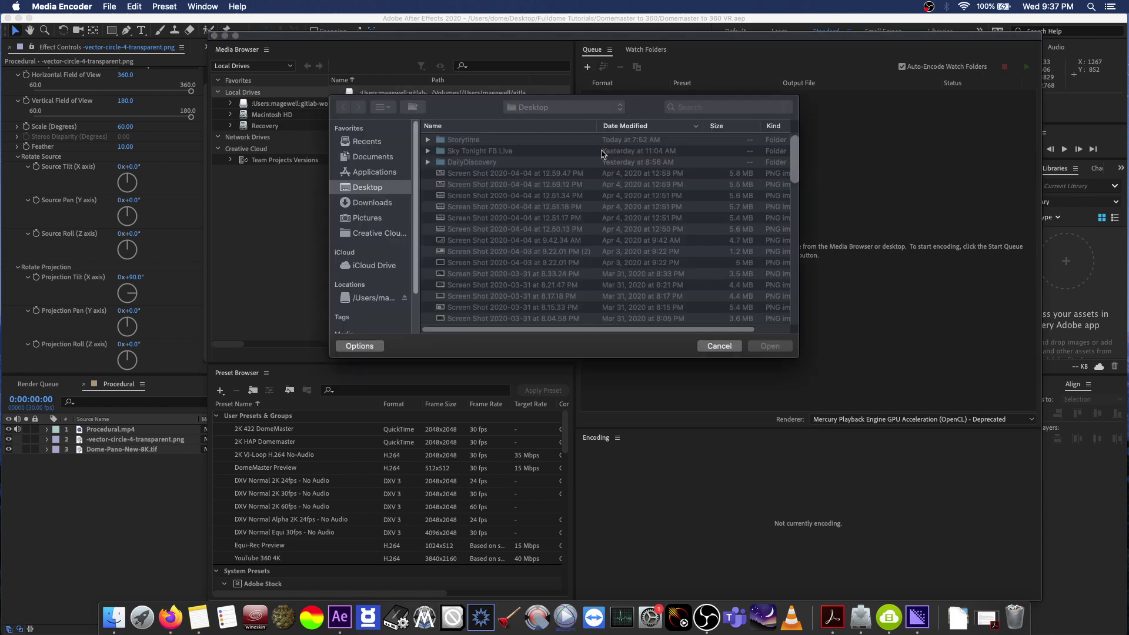
left_click(365, 187)
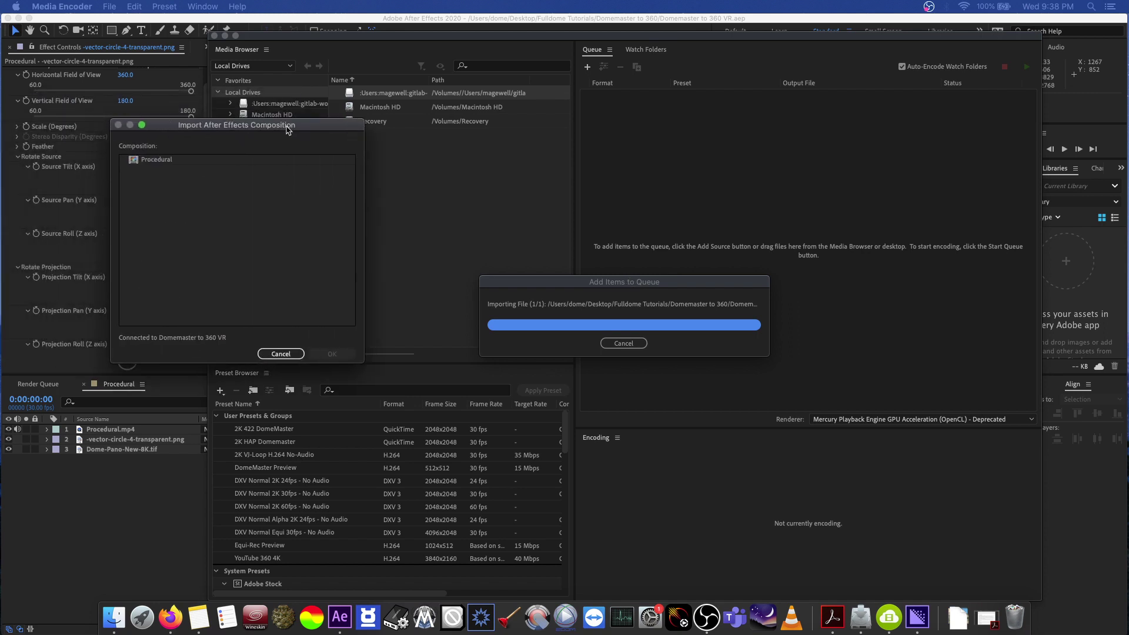
left_click(159, 165)
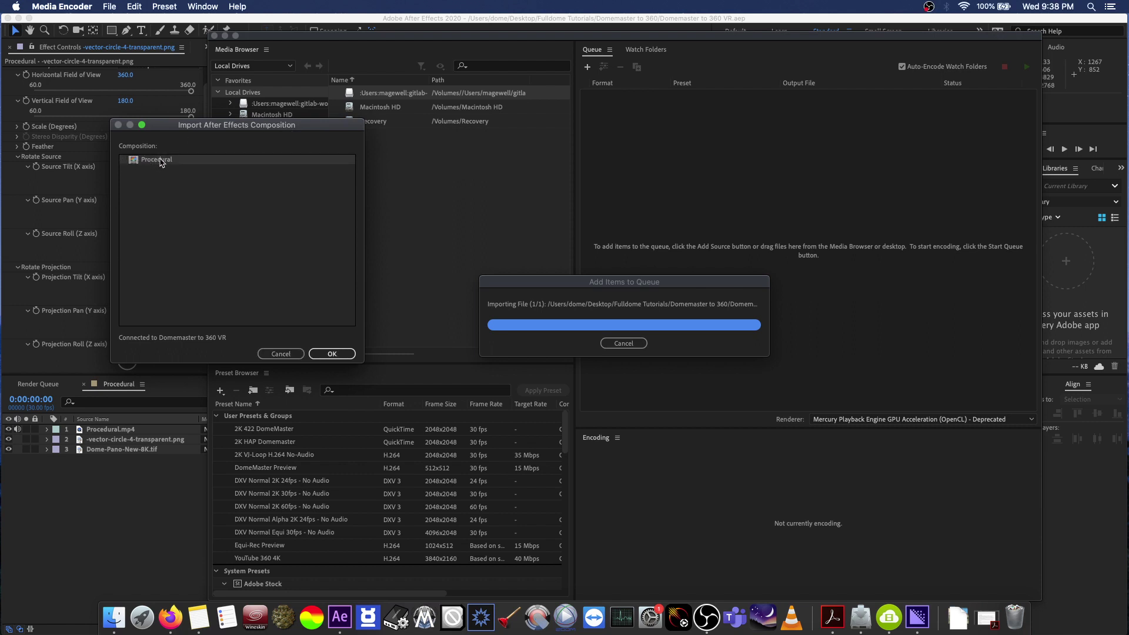
left_click(332, 354)
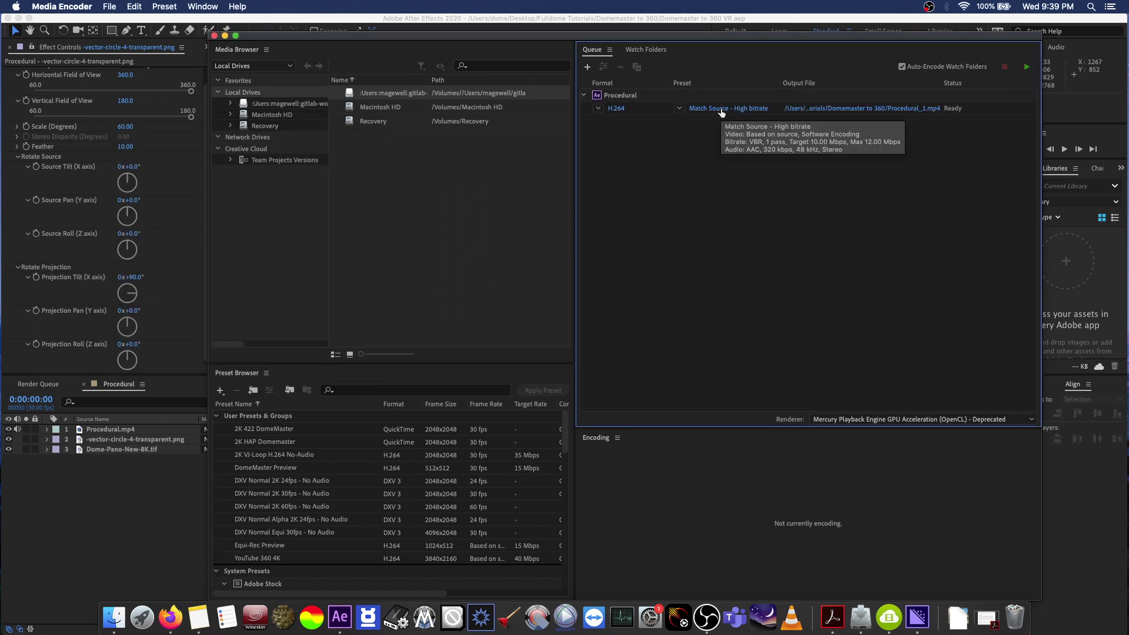
Open the export settings of the queued Procedural composition and enable Use Maximum Render Quality
key("Return")
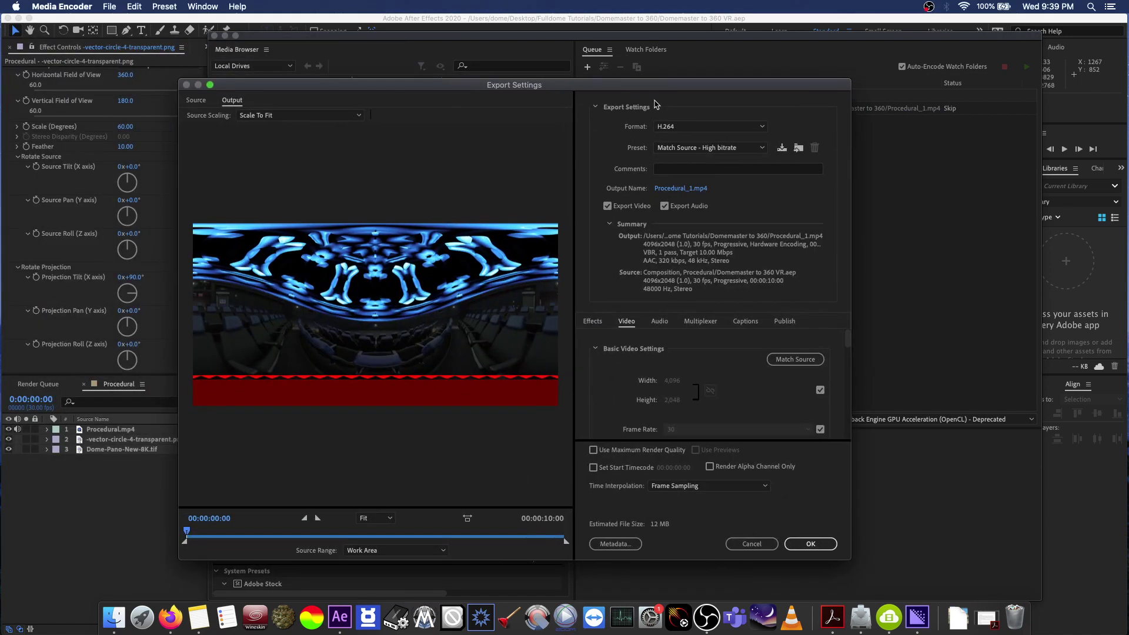
left_click_drag(647, 88, 679, 77)
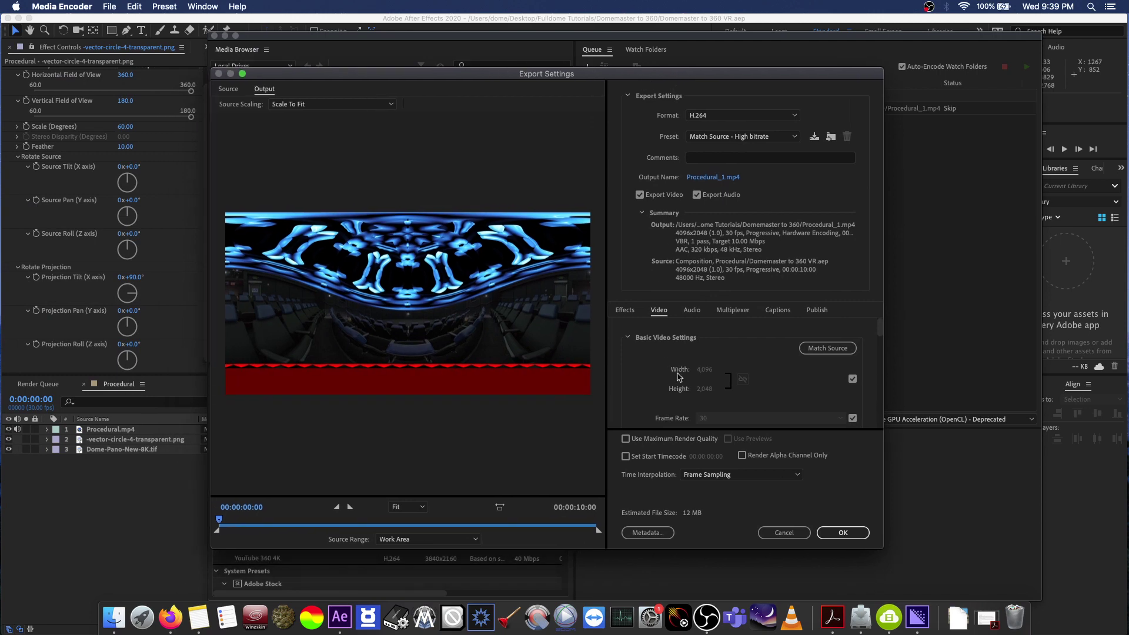
scroll(680, 380, "down", 2)
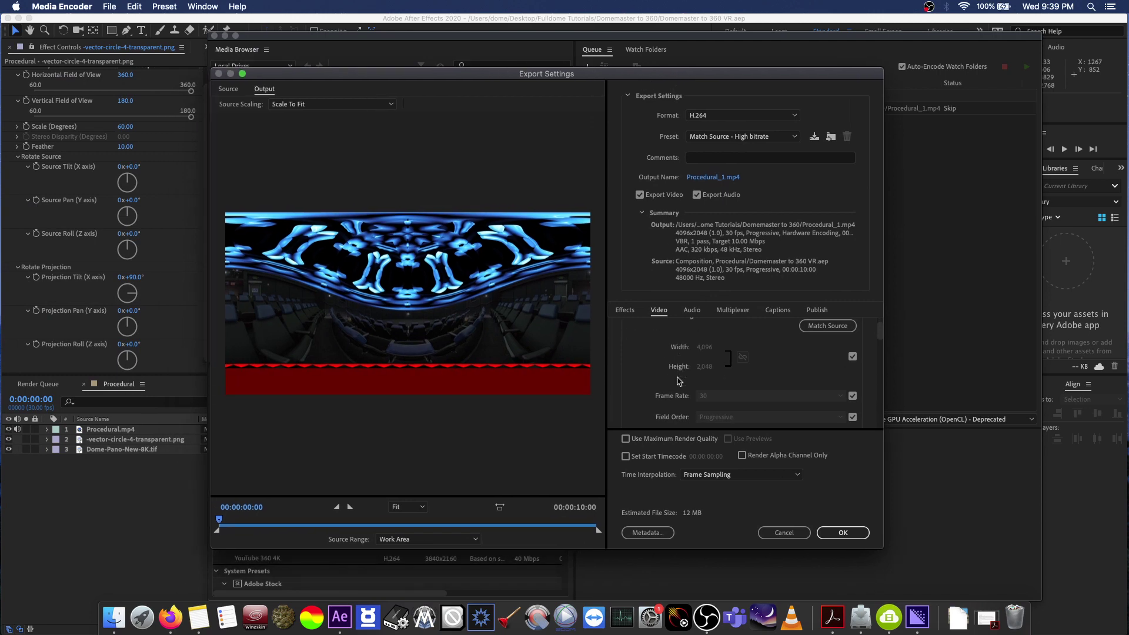
left_click(626, 439)
Enable Video Is VR in the export's video settings, and start encoding the queue
scroll(648, 381, "down", 5)
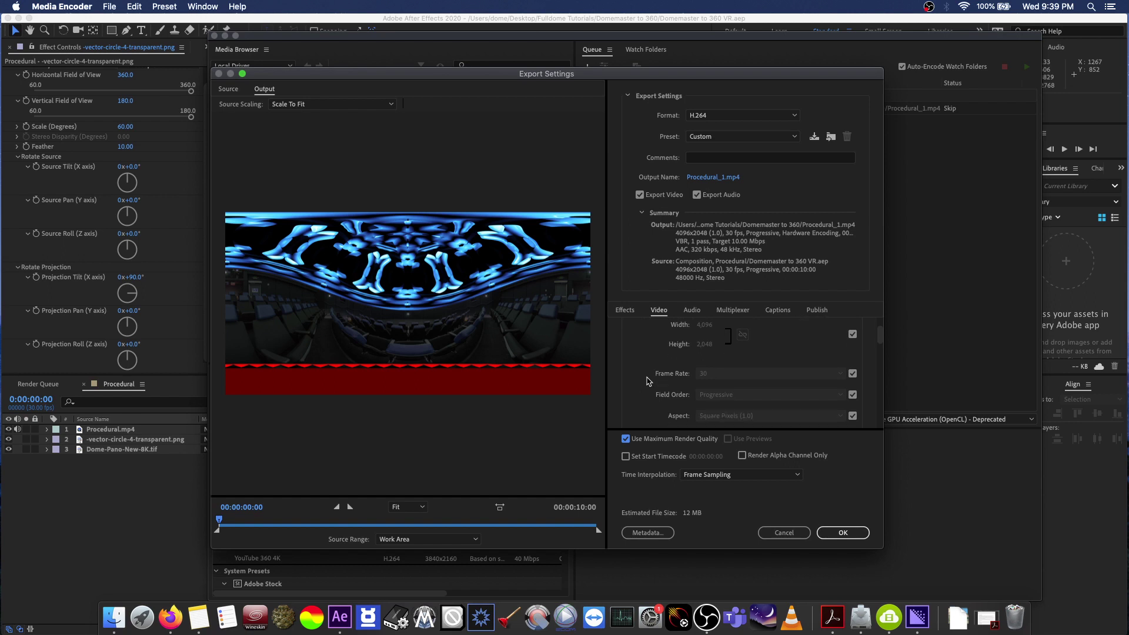
scroll(648, 382, "down", 8)
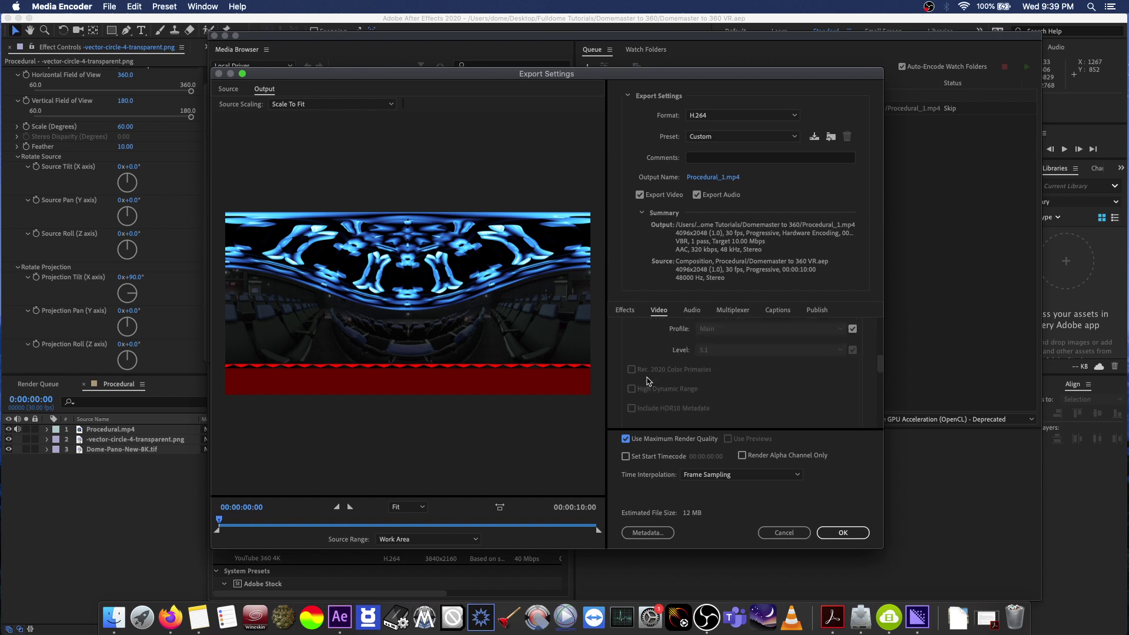
scroll(648, 382, "down", 8)
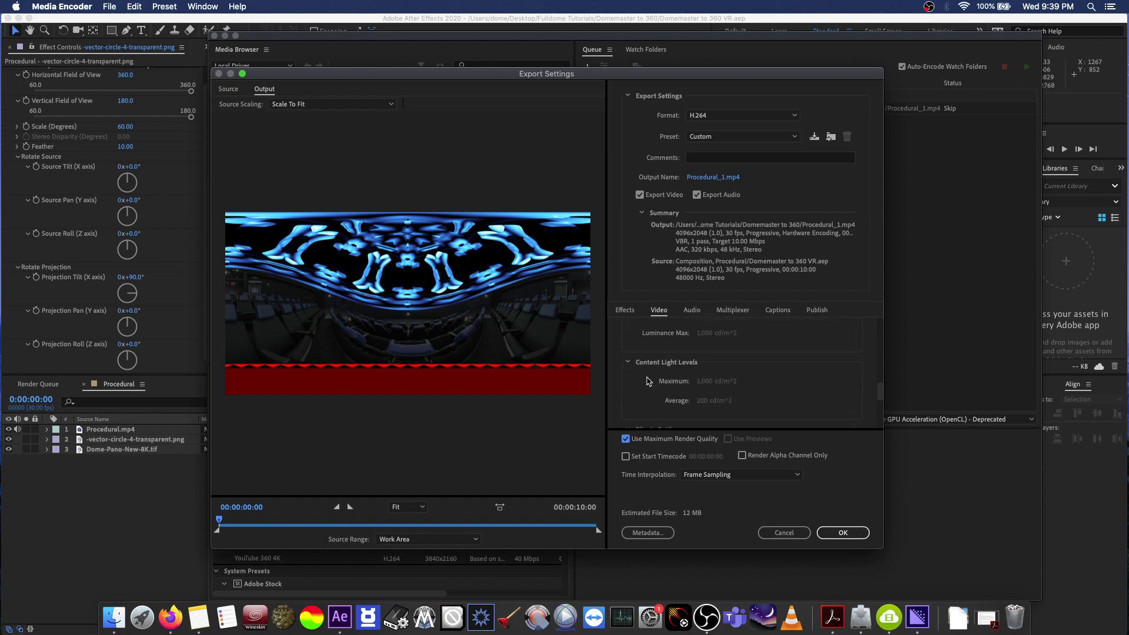
scroll(648, 381, "down", 3)
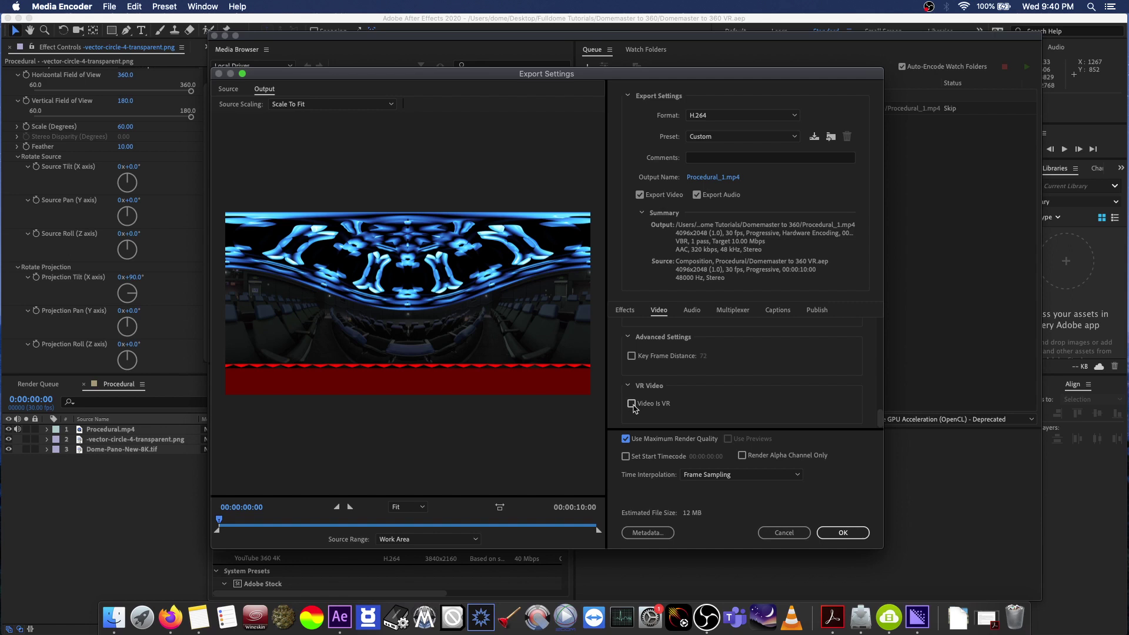
left_click(633, 404)
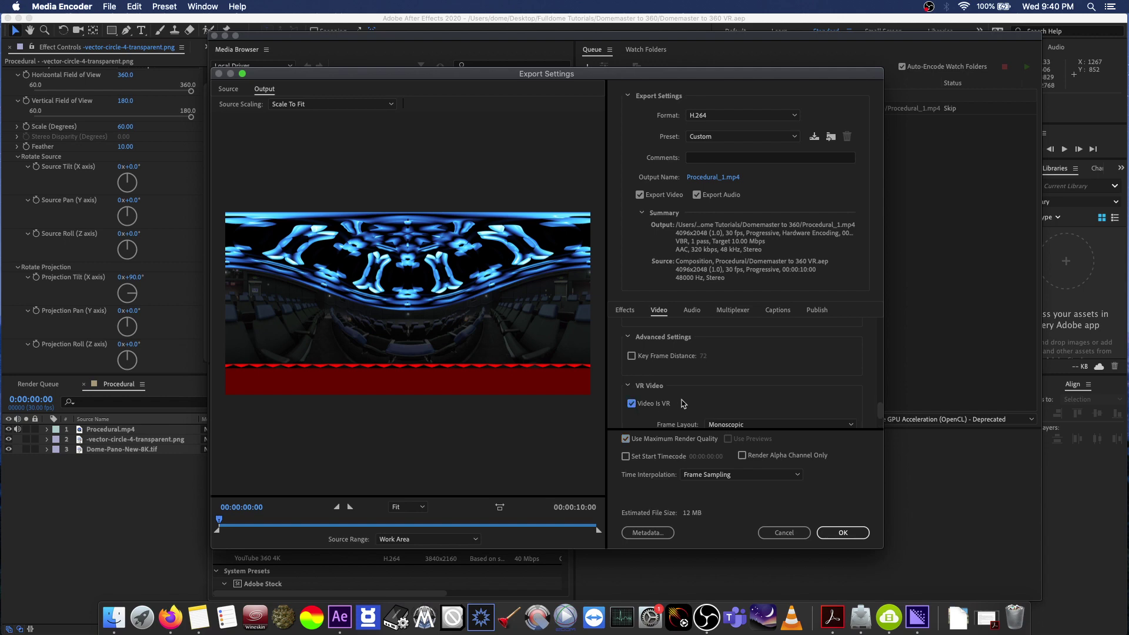
scroll(685, 404, "down", 2)
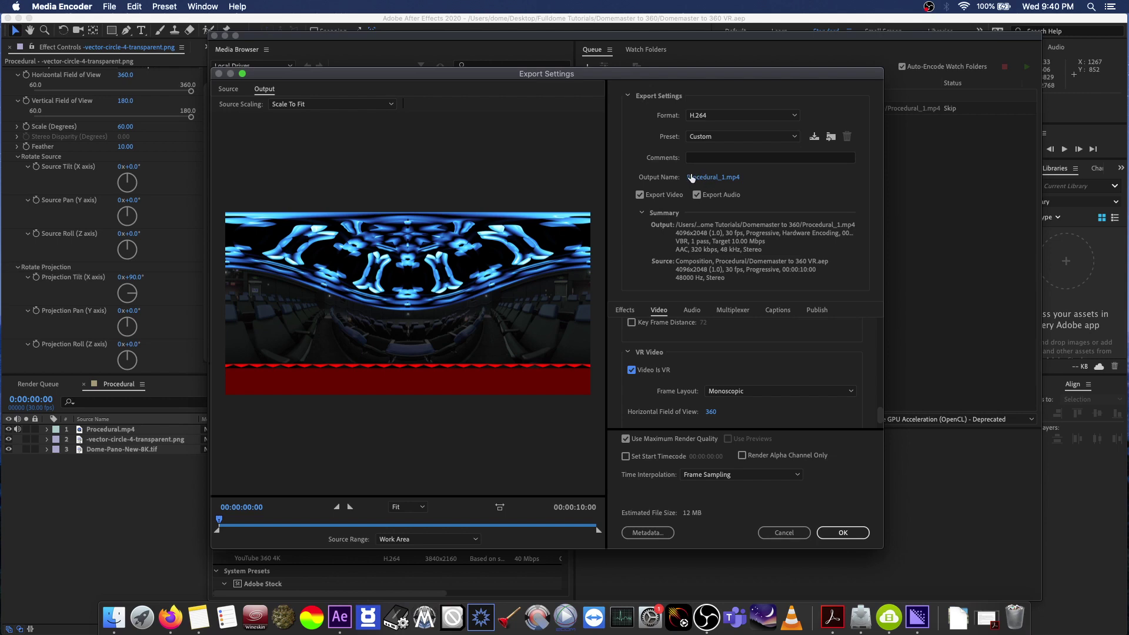
left_click(846, 533)
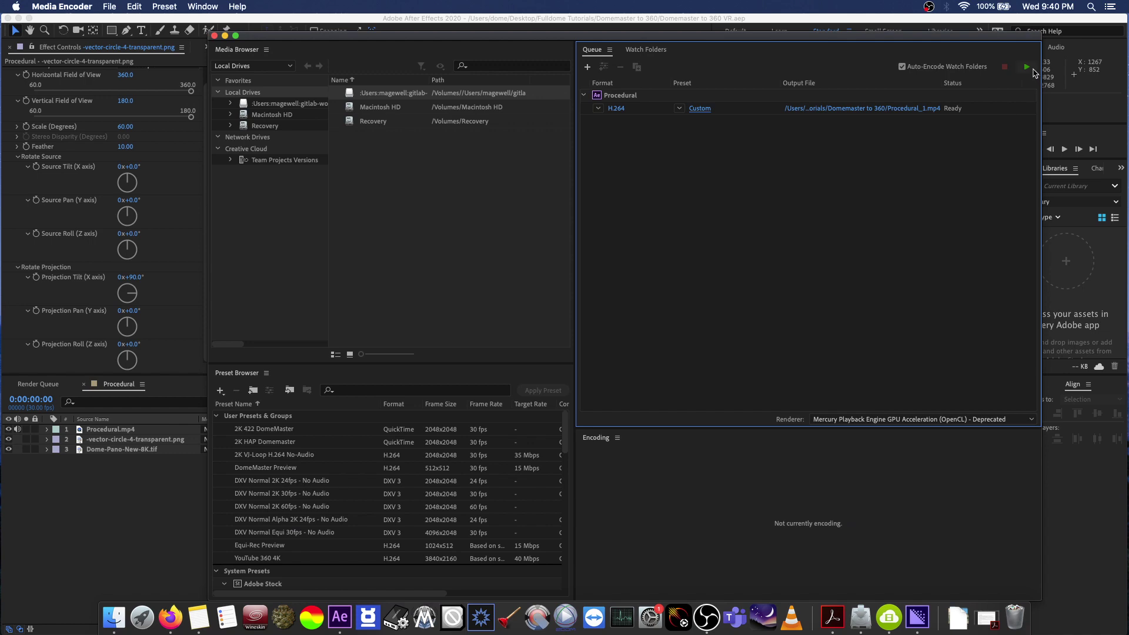
left_click(1028, 68)
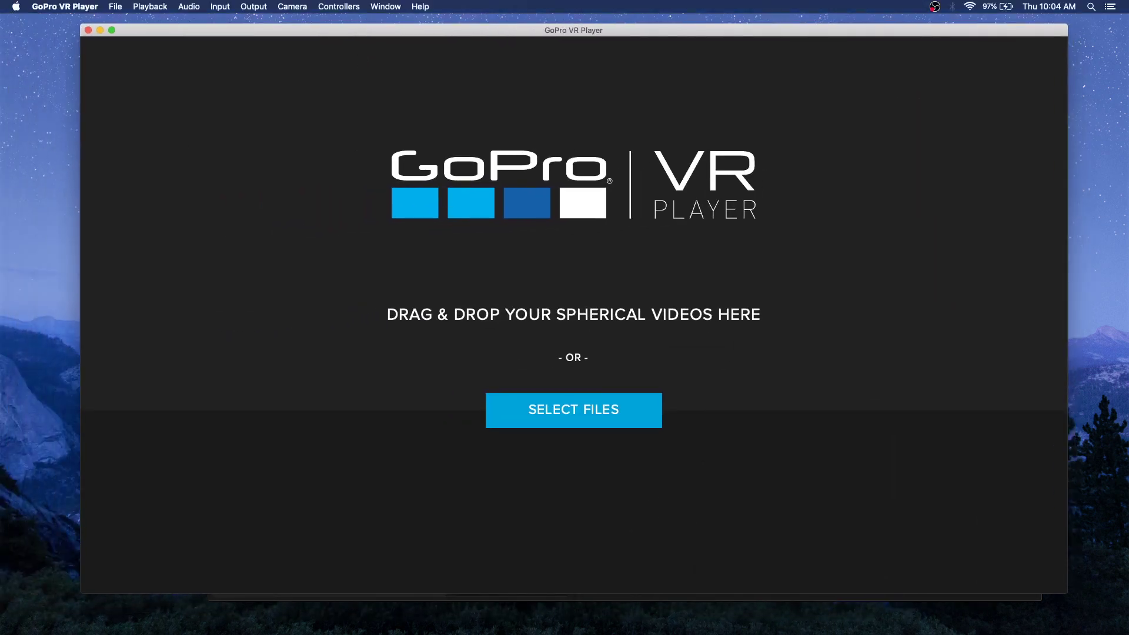
Load the encoded Procedural_1.mp4 from Finder into GoPro VR Player
key("super+Tab")
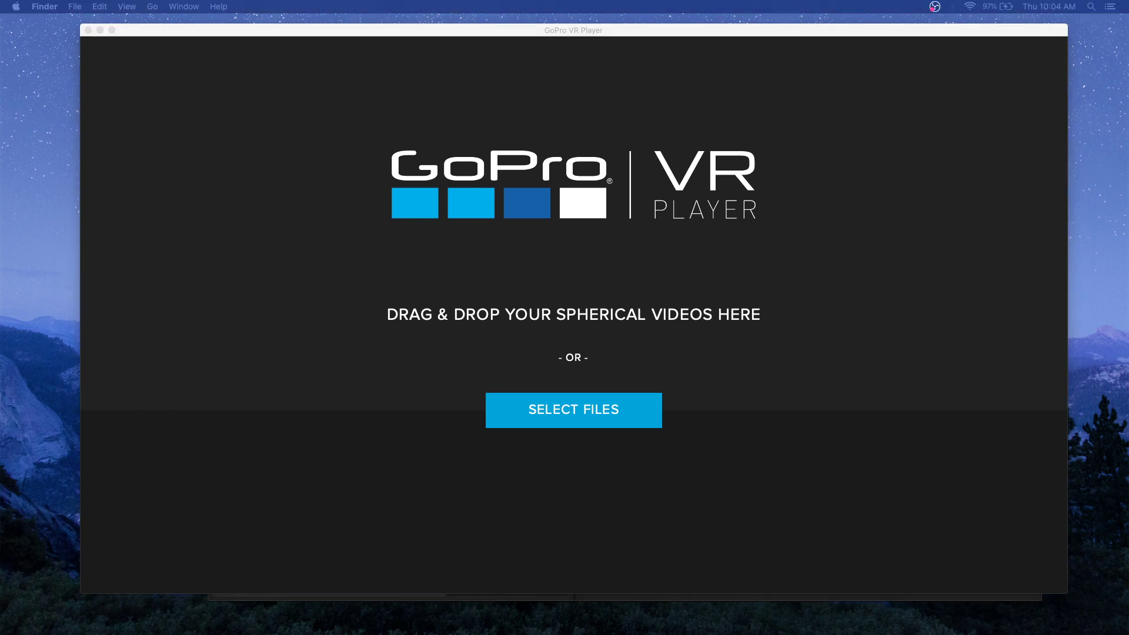
left_click_drag(0, 310, 597, 312)
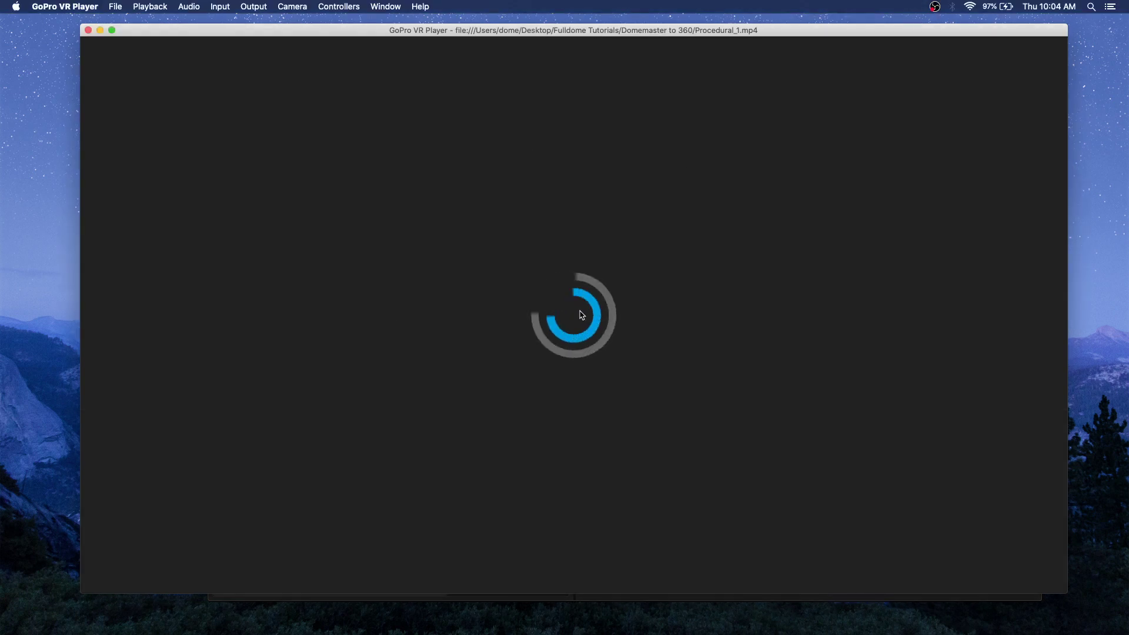
left_click(671, 220)
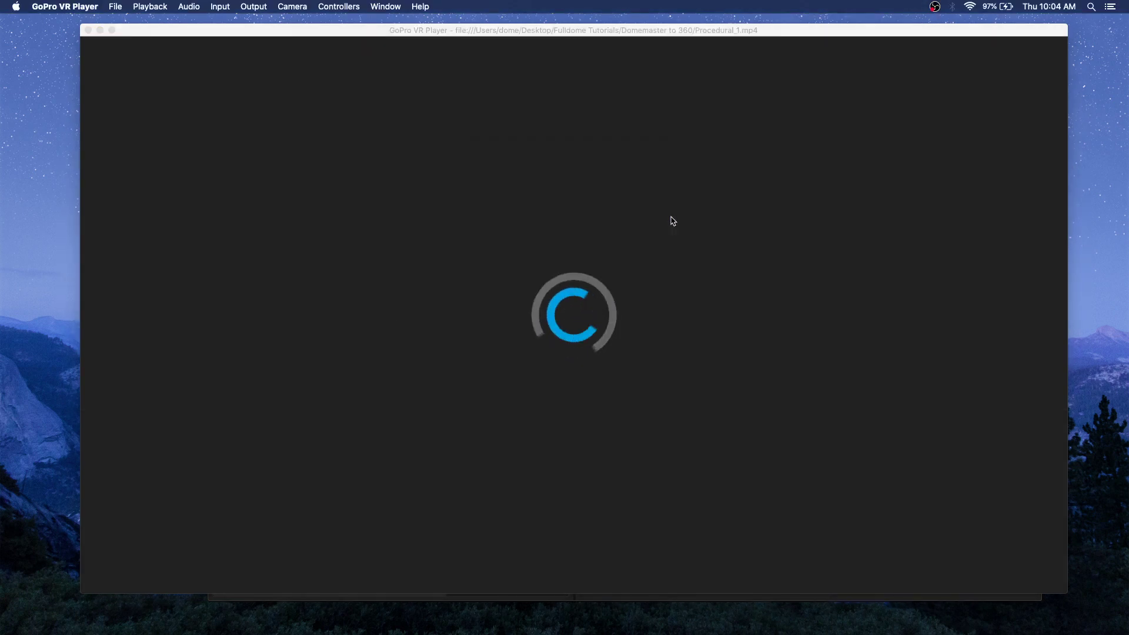
Look around the playing 360 video to examine the dome projection, its lower edge, the theater seats and the floor circle
left_click_drag(765, 358, 512, 361)
left_click_drag(392, 290, 718, 356)
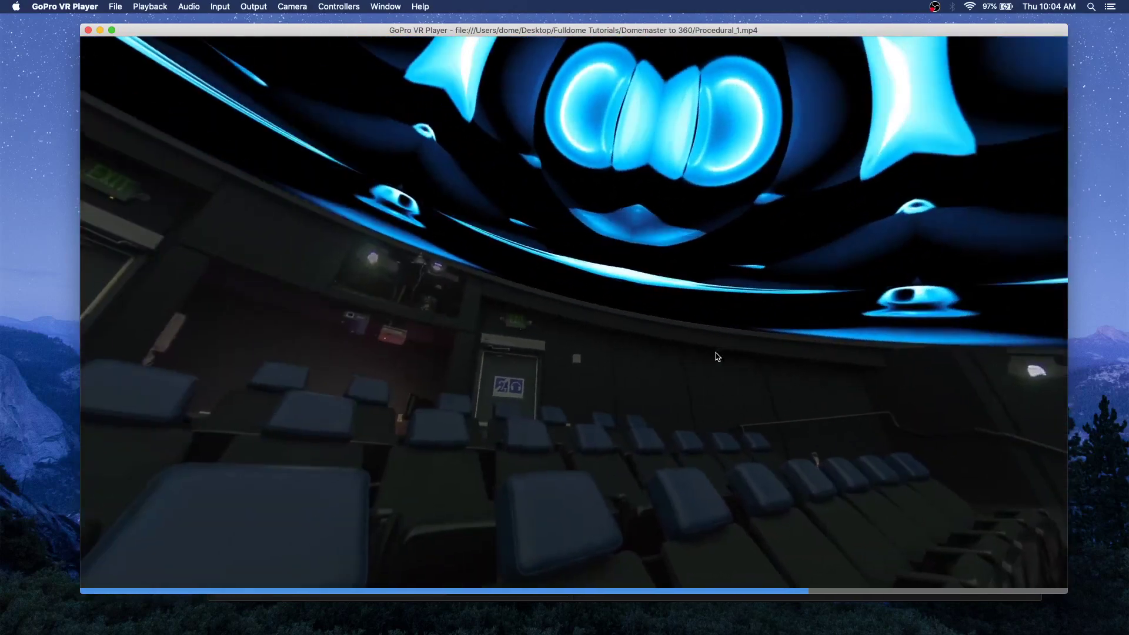
left_click_drag(378, 350, 620, 348)
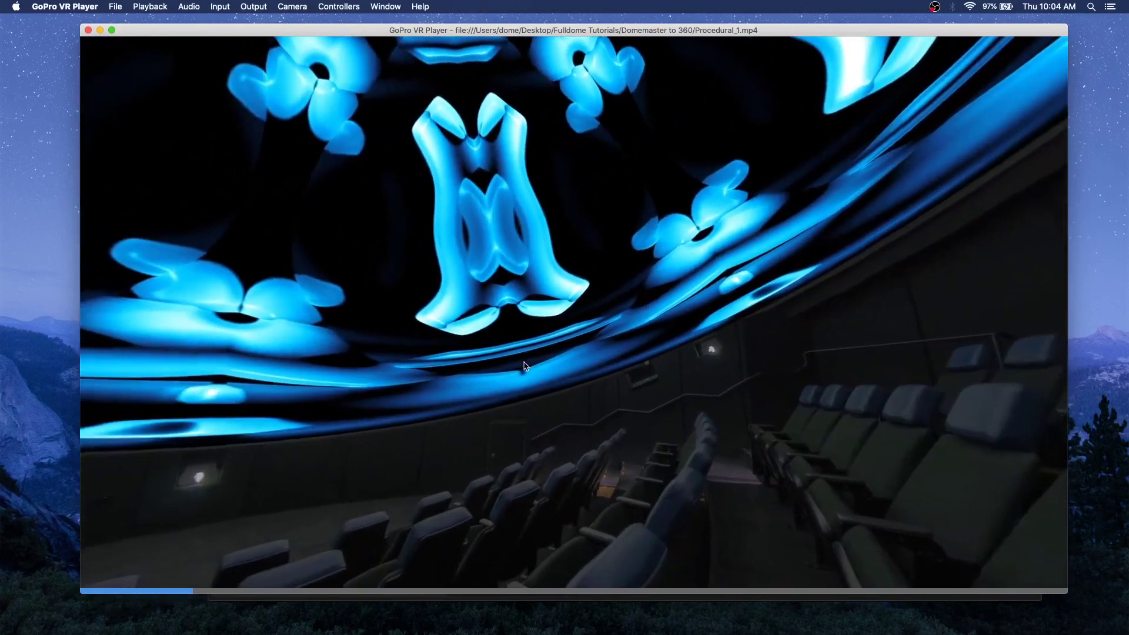
mouse_move(465, 378)
left_mouse_down()
mouse_move(448, 372)
mouse_move(457, 371)
left_mouse_up()
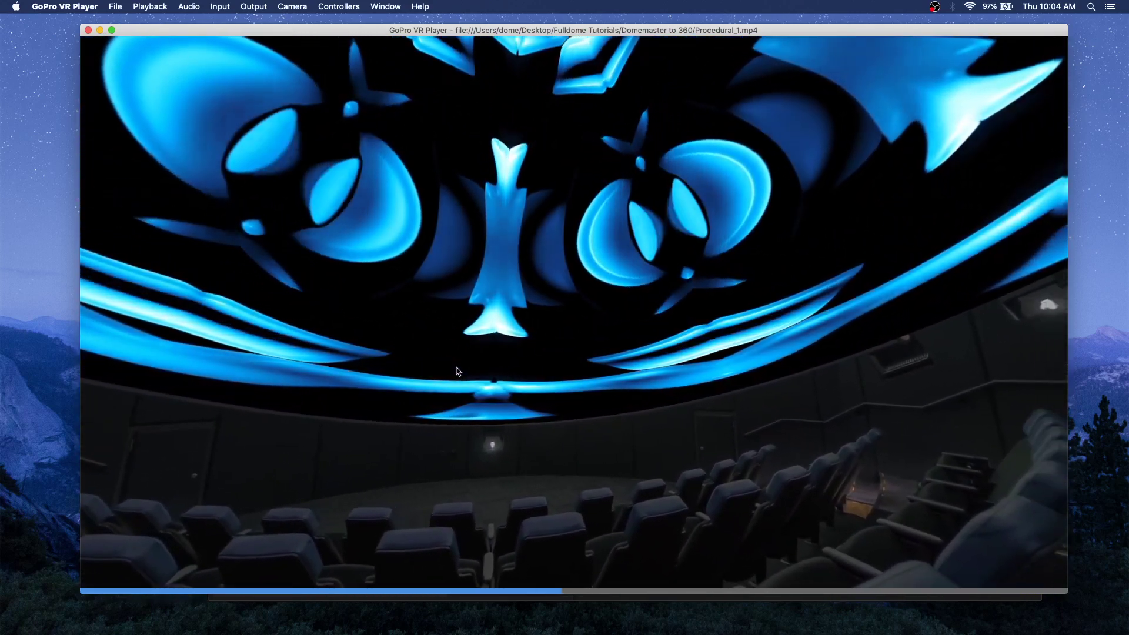
left_click_drag(404, 445, 512, 407)
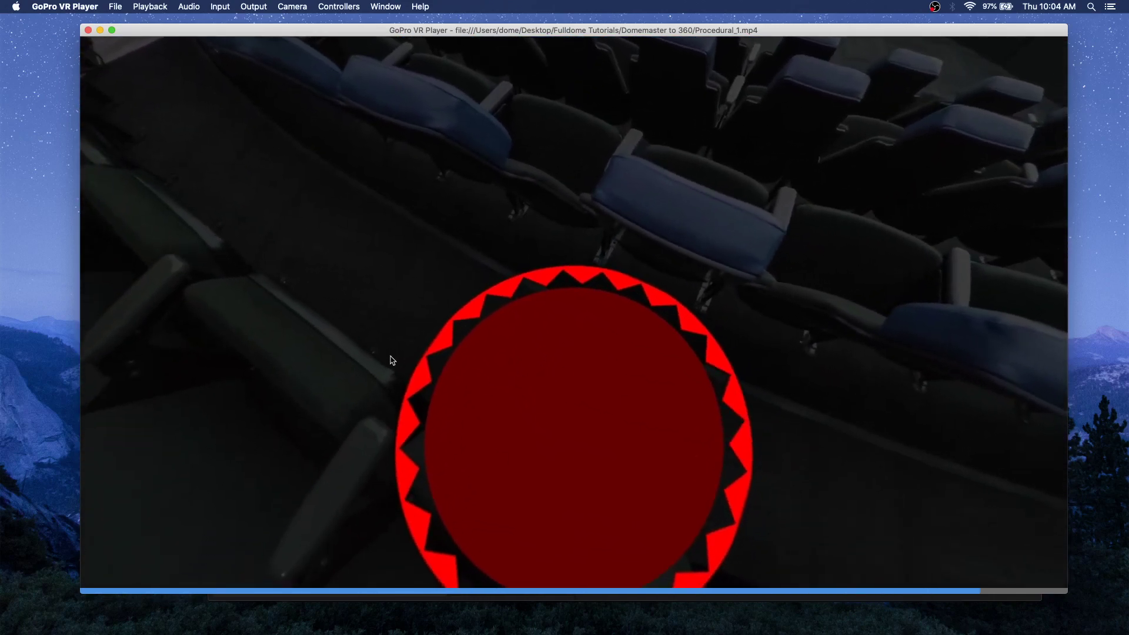
left_click_drag(393, 360, 504, 465)
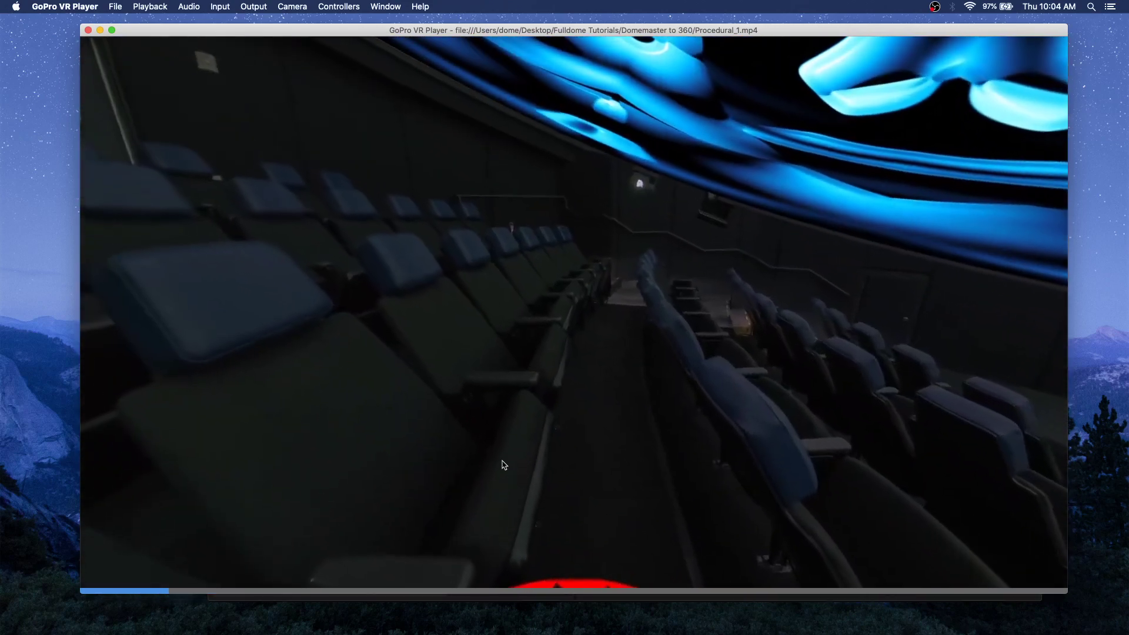
left_click_drag(454, 379, 655, 381)
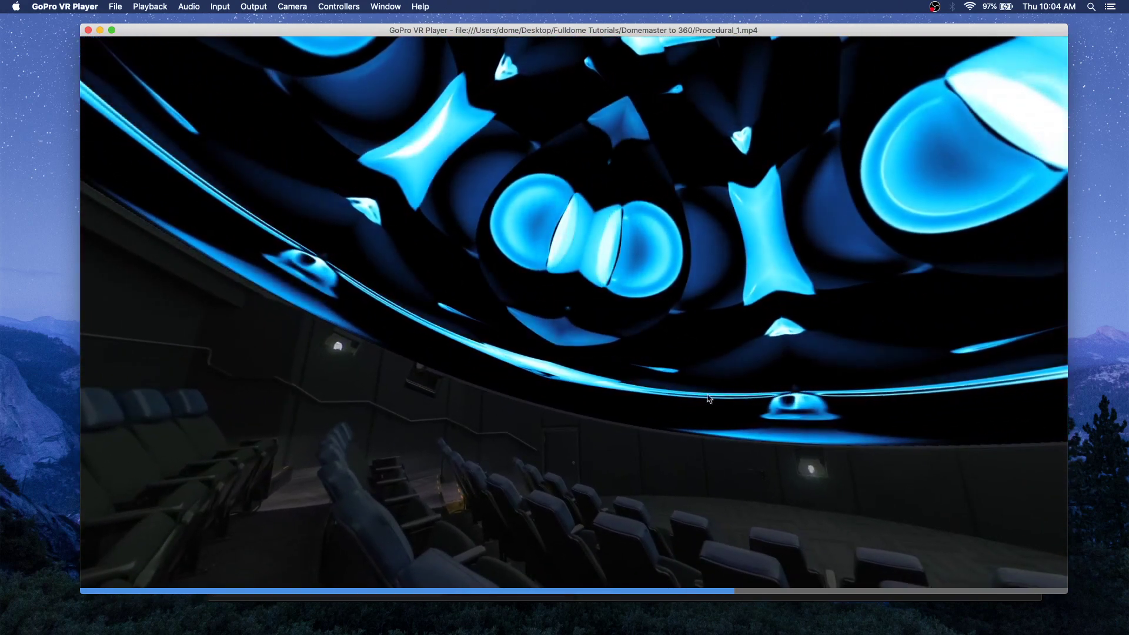
left_click_drag(728, 402, 598, 384)
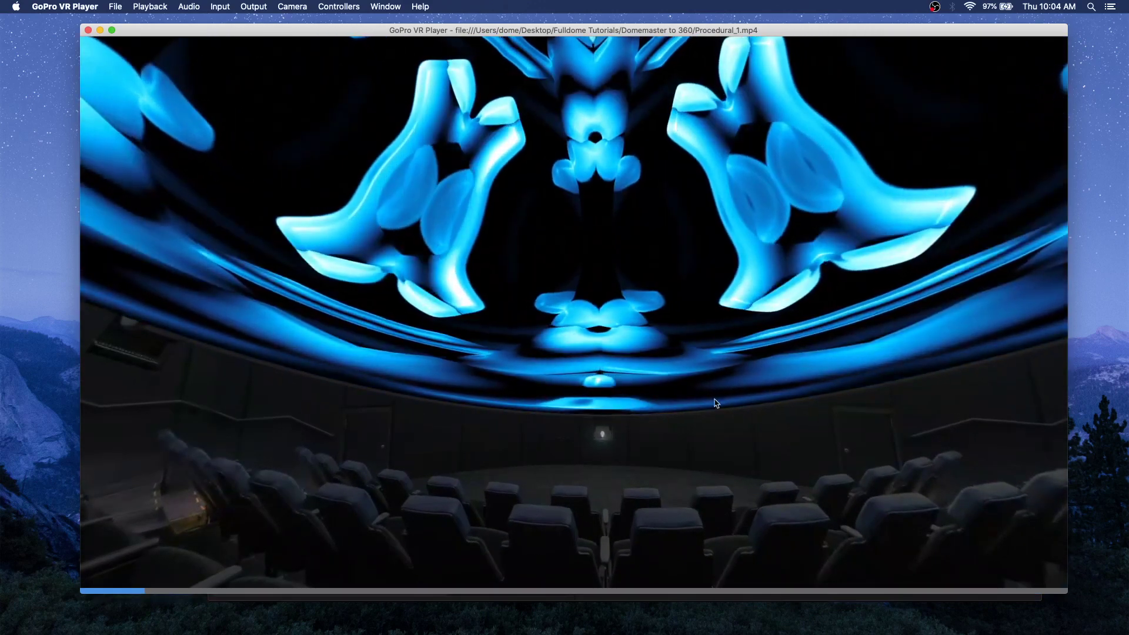
left_click_drag(713, 399, 722, 427)
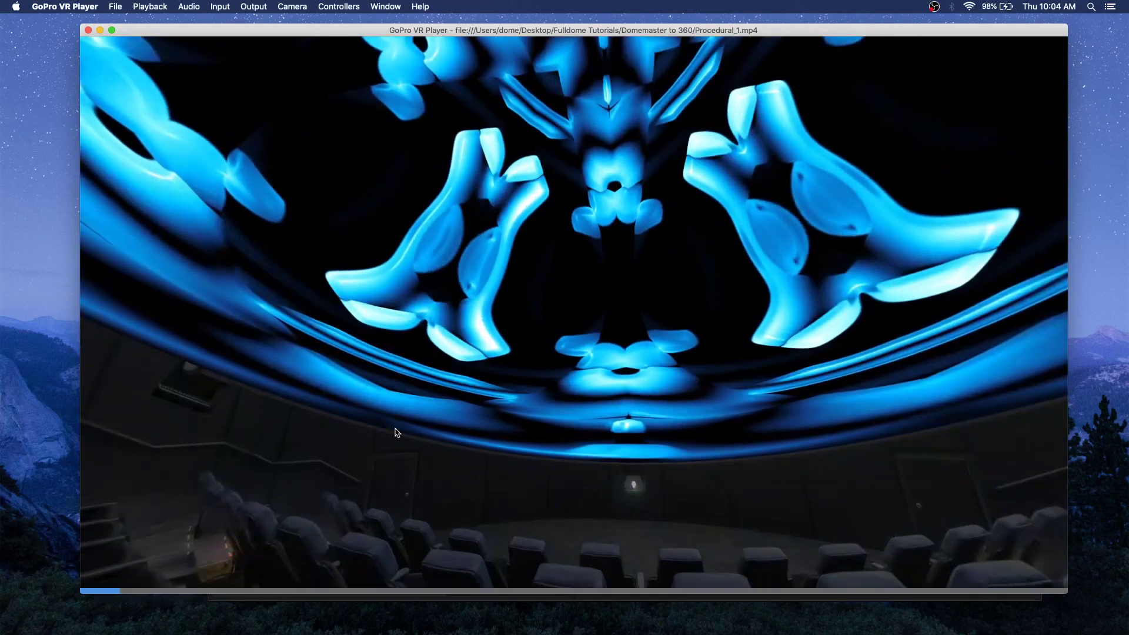
left_click_drag(602, 463, 506, 450)
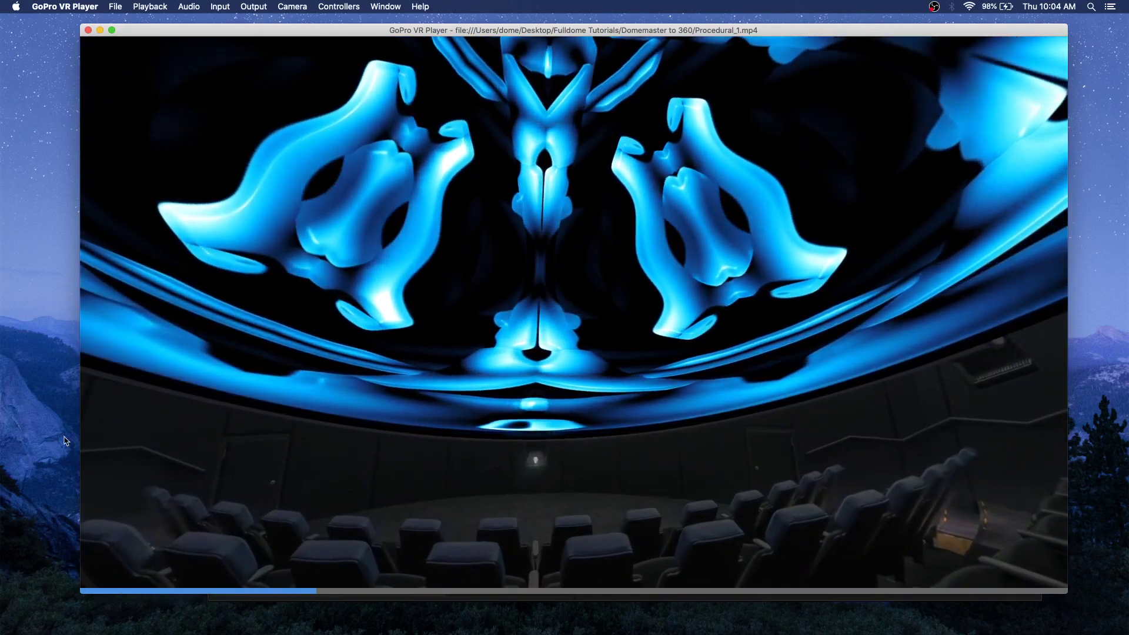